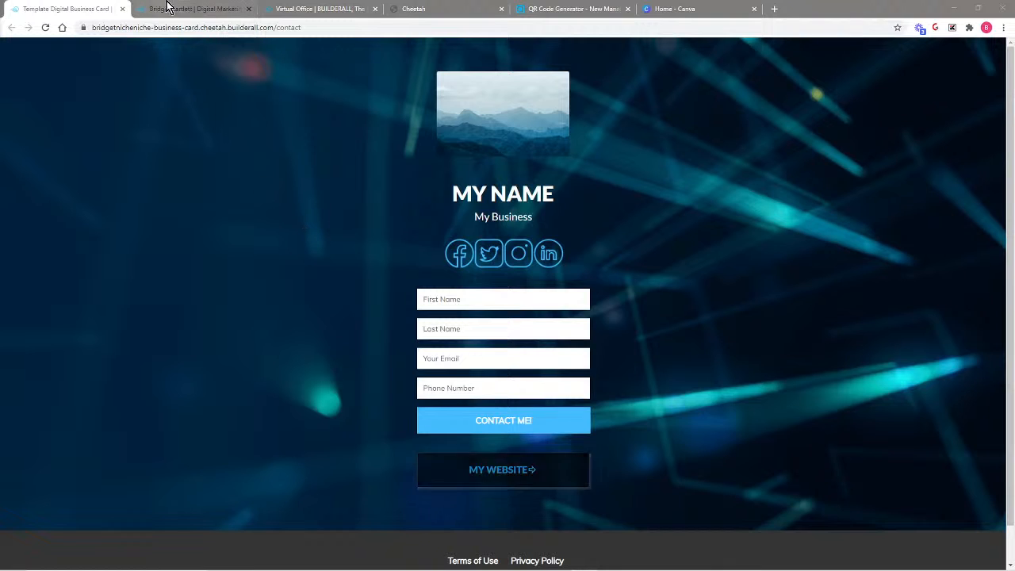
Step: Review the live sample business card site, the Builderall office and the pages of the Template Digital Business Card site in Cheetah
{"action": "left_click", "coordinate": [198, 8]}
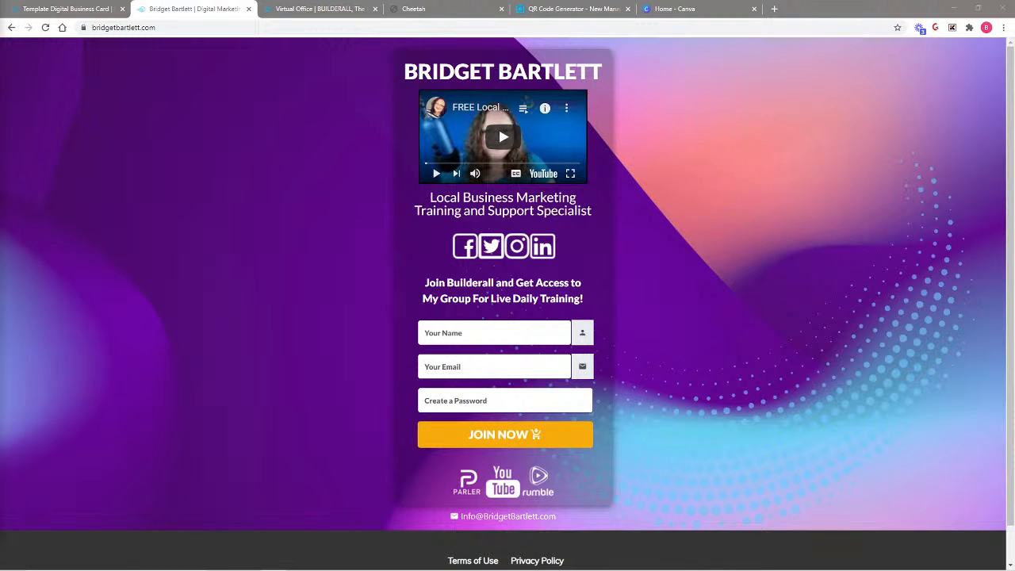
{"action": "left_click", "coordinate": [345, 9]}
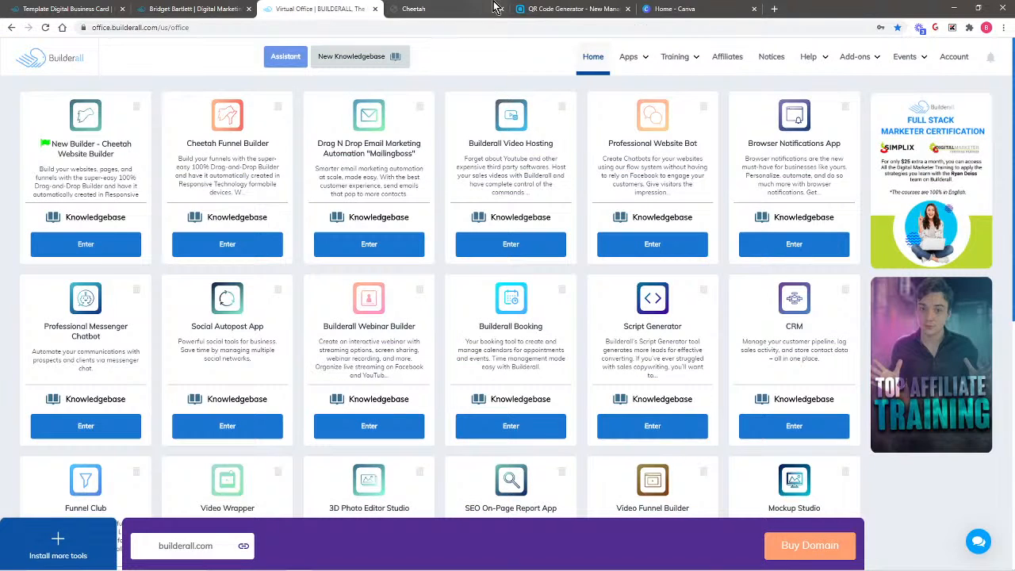
{"action": "left_click", "coordinate": [412, 9]}
{"action": "mouse_move", "coordinate": [376, 173]}
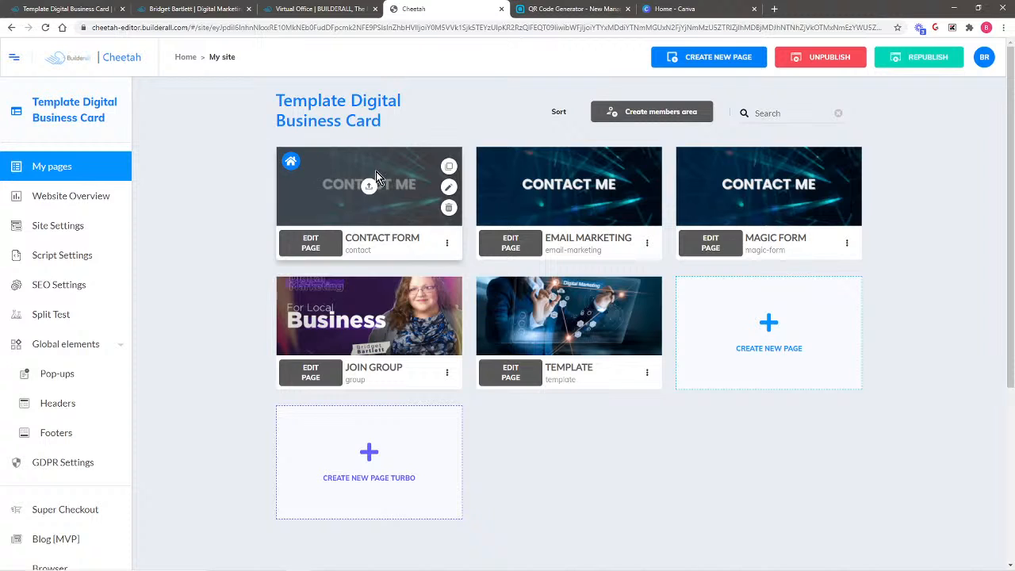
{"action": "mouse_move", "coordinate": [577, 183]}
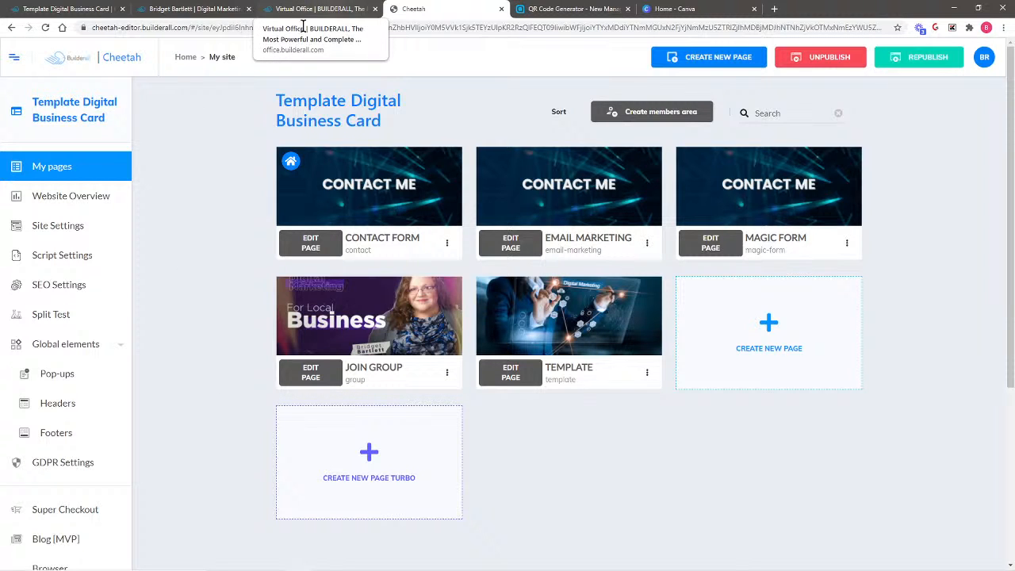
Step: Return to the Cheetah site list and view the pages of the Digital Business Card site
{"action": "left_click", "coordinate": [121, 61]}
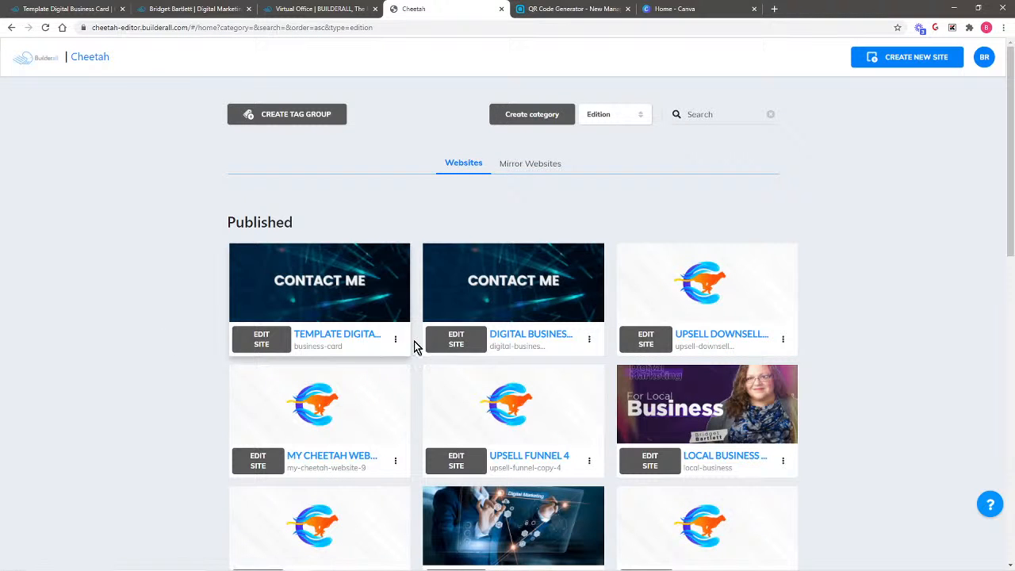
{"action": "left_click", "coordinate": [455, 341]}
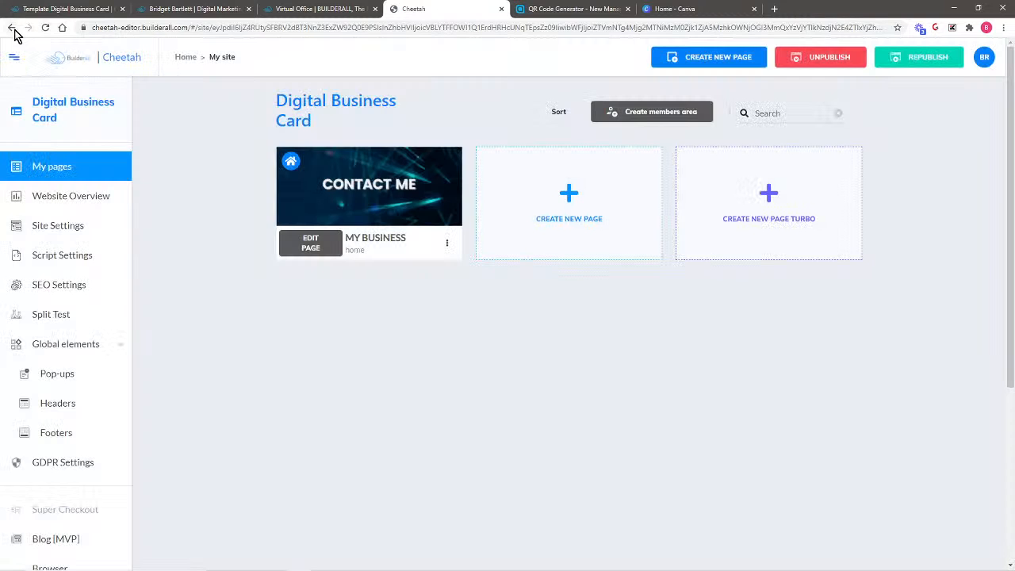
{"action": "left_click", "coordinate": [12, 28]}
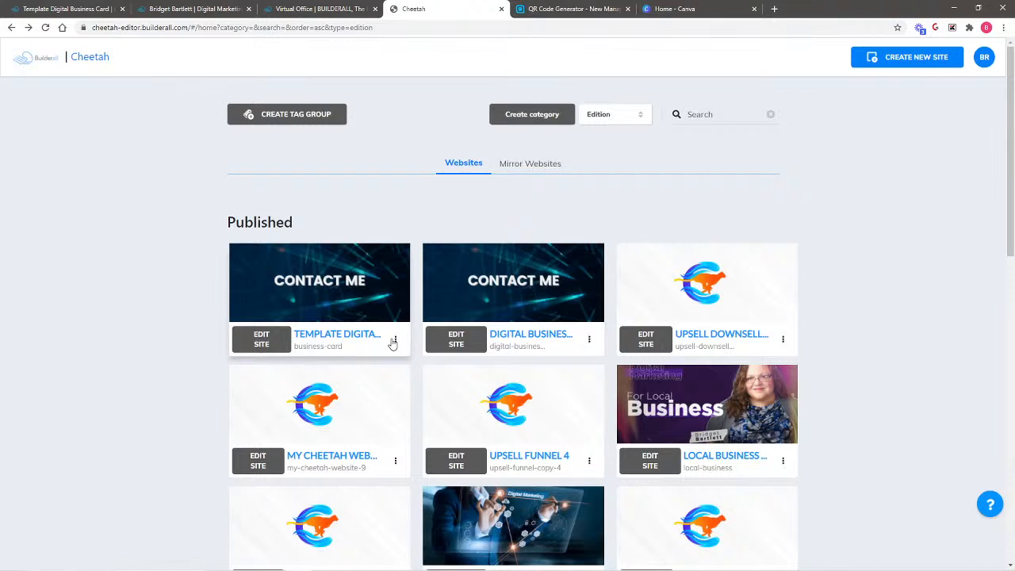
Step: Copy the public link of the Template Digital Business Card site and close the link dialog
{"action": "left_click", "coordinate": [395, 341]}
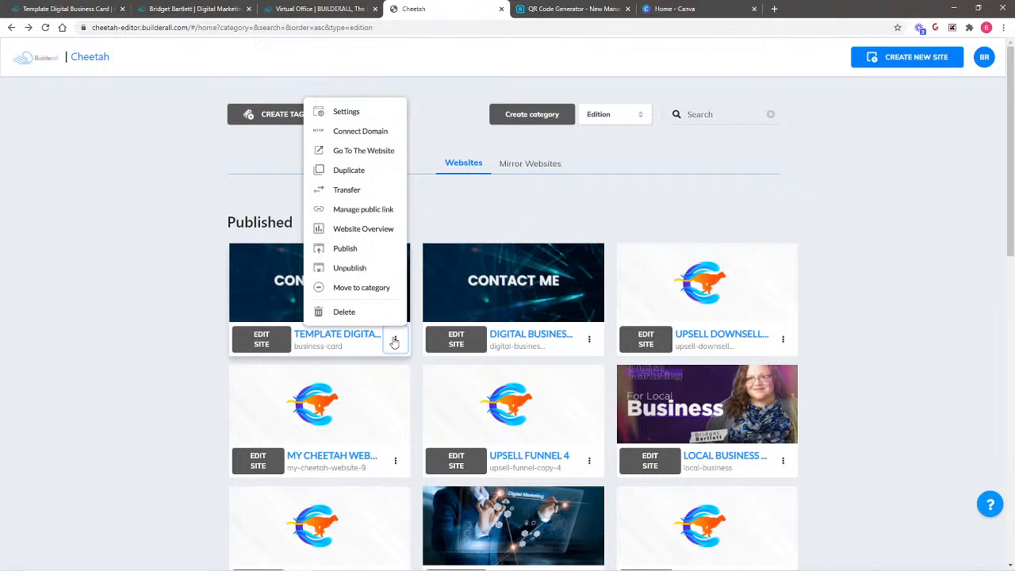
{"action": "left_click", "coordinate": [361, 210]}
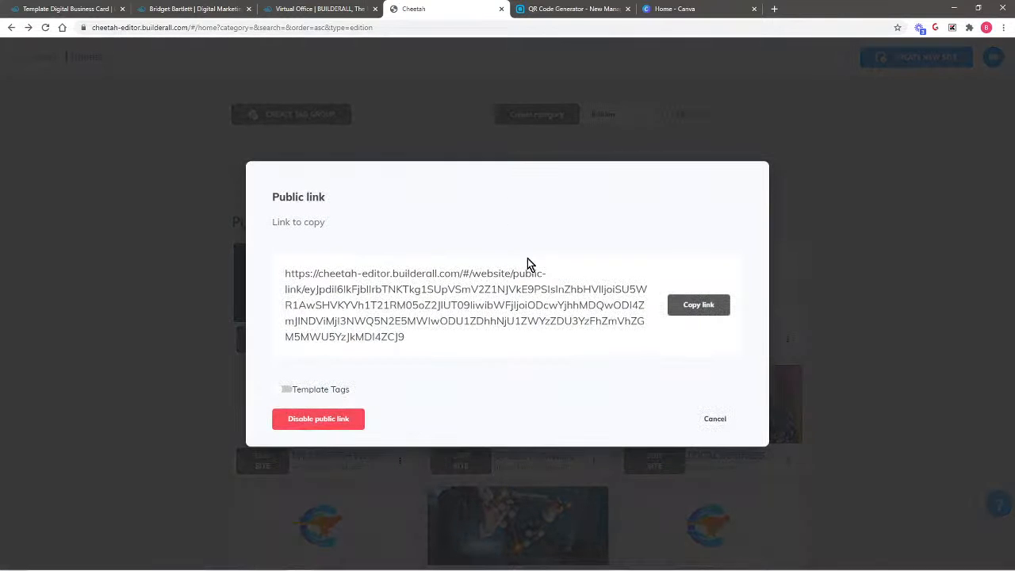
{"action": "left_click", "coordinate": [695, 307]}
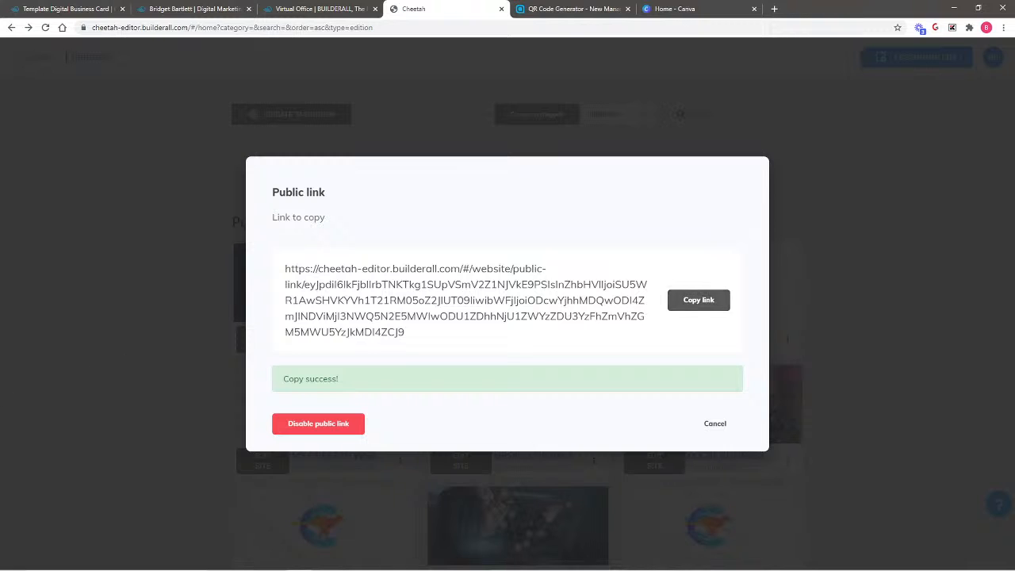
{"action": "left_click", "coordinate": [714, 419]}
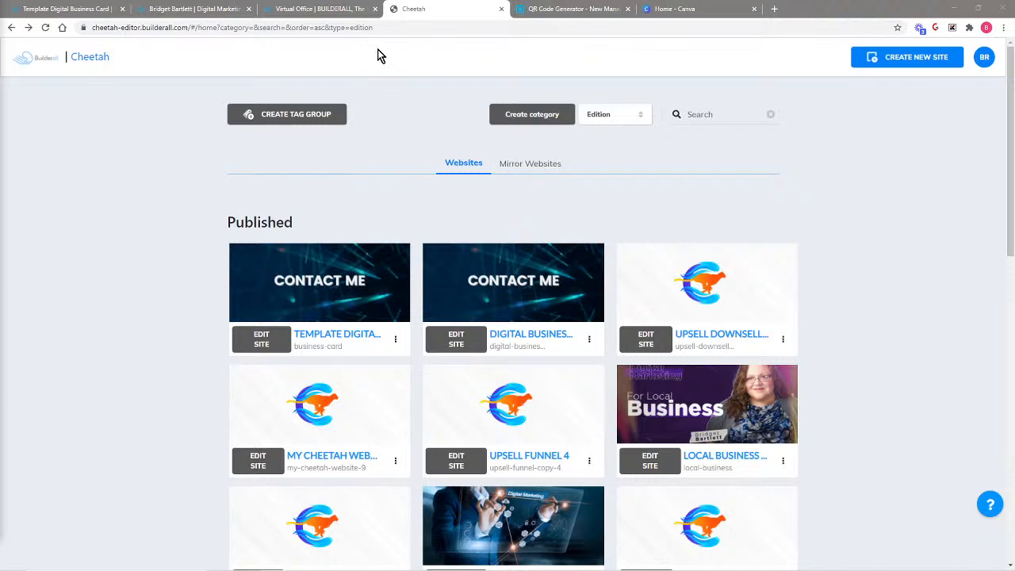
Step: Review the active QR codes in QR Code Generator and compare them with the live business card site
{"action": "left_click", "coordinate": [574, 8]}
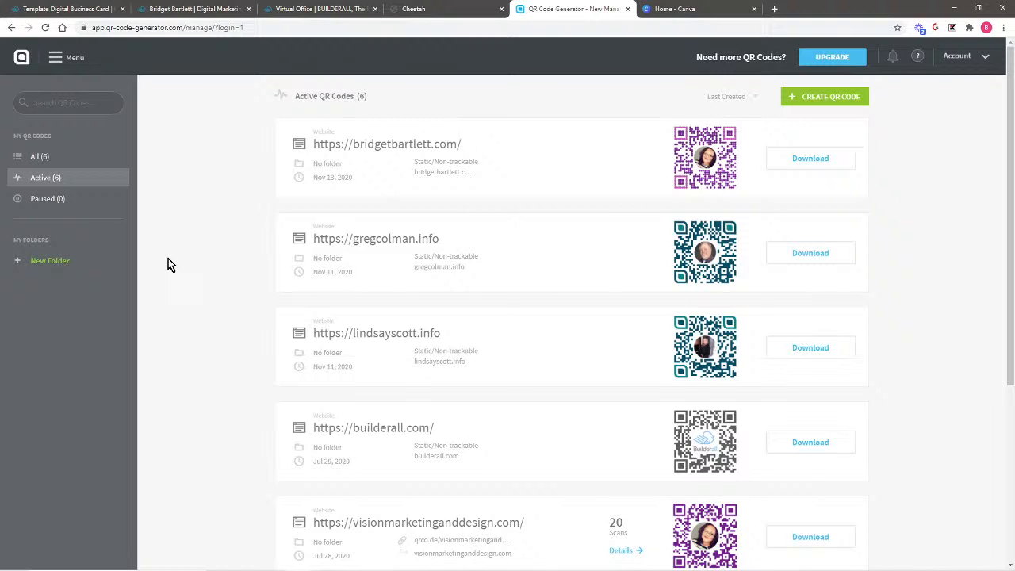
{"action": "left_click", "coordinate": [337, 9]}
{"action": "left_click", "coordinate": [202, 9]}
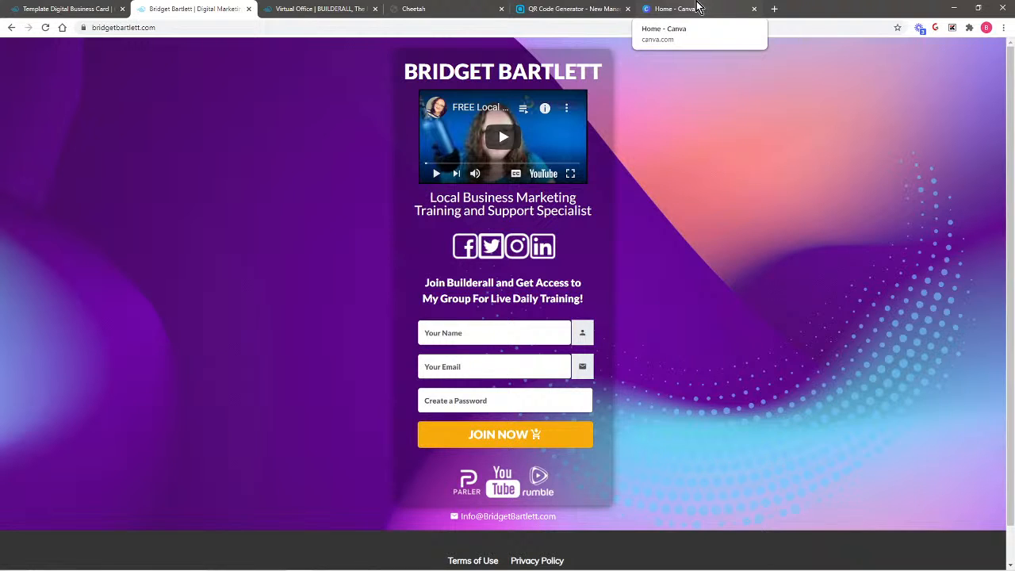
{"action": "left_click", "coordinate": [581, 6]}
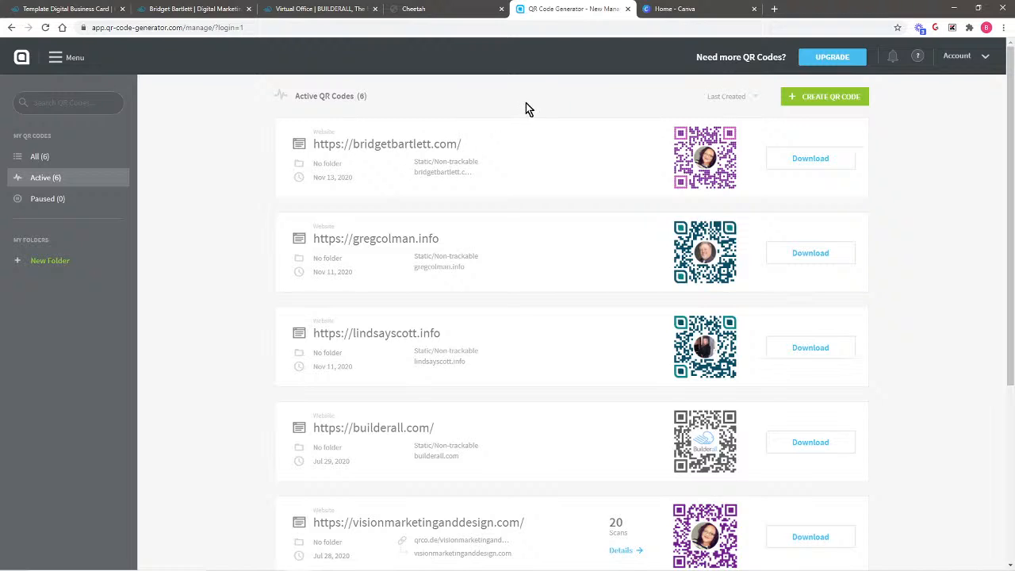
Step: Search Google for "qr code" in a new browser tab and look through the results for QR code generators
{"action": "left_click", "coordinate": [773, 8]}
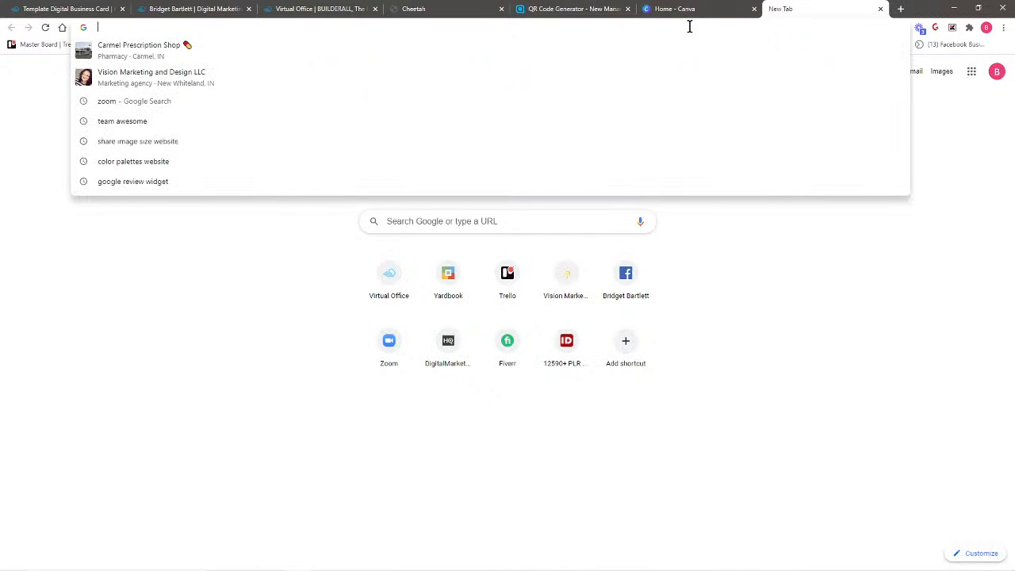
{"action": "type", "text": "q"}
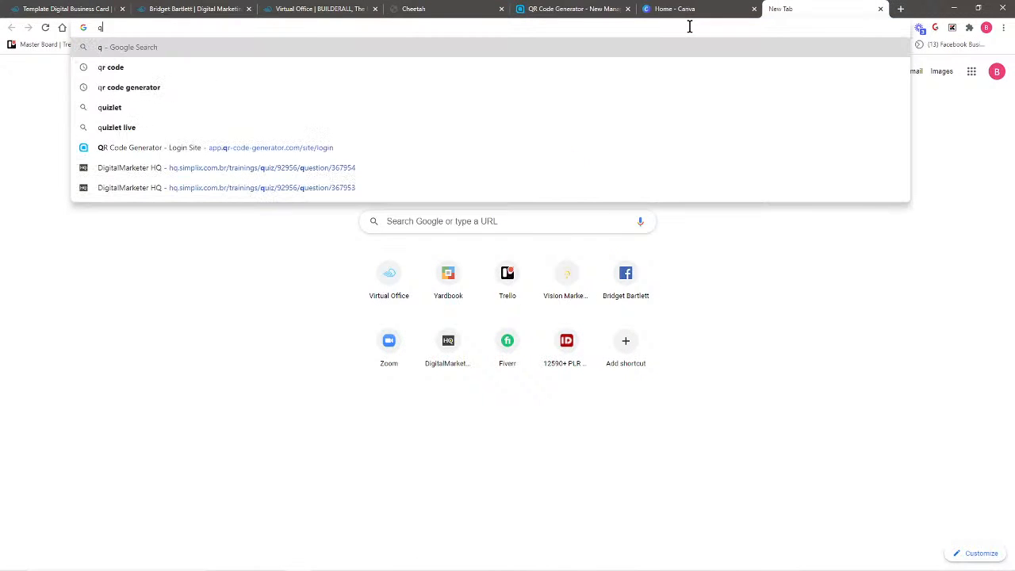
{"action": "type", "text": "r code"}
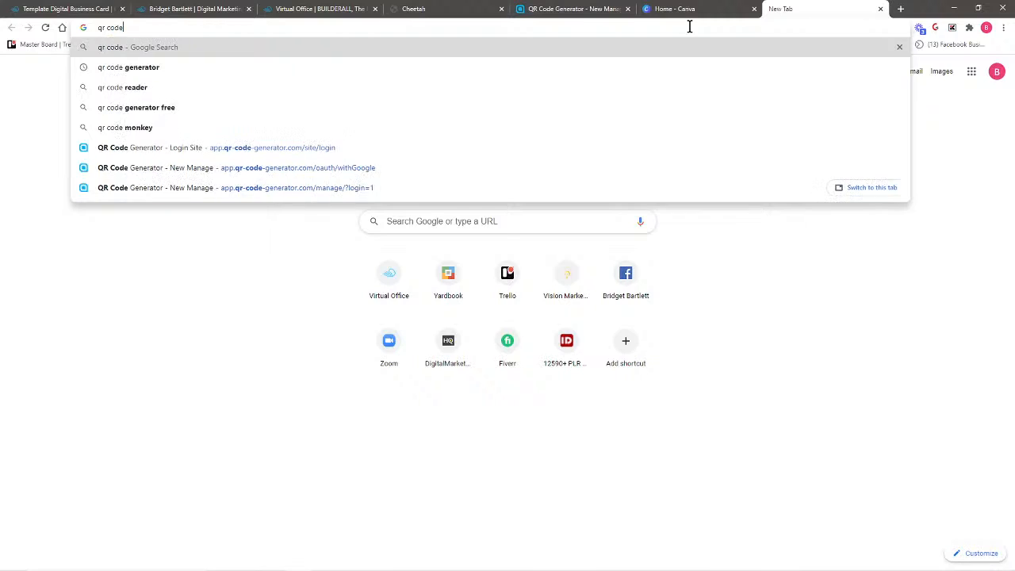
{"action": "key", "text": "Return"}
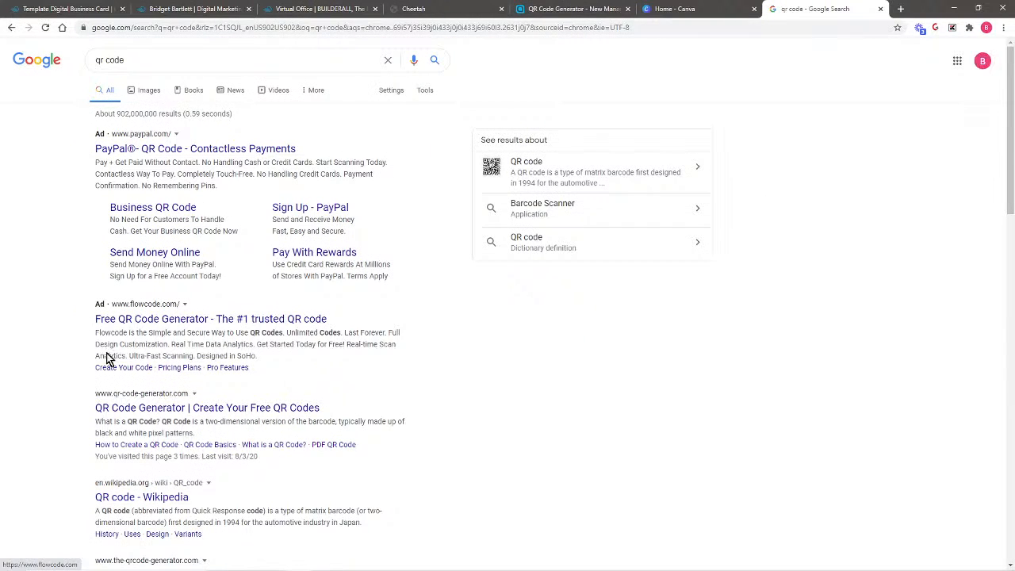
{"action": "scroll", "coordinate": [80, 365], "scroll_direction": "down", "scroll_amount": 1}
{"action": "scroll", "coordinate": [62, 379], "scroll_direction": "down", "scroll_amount": 3}
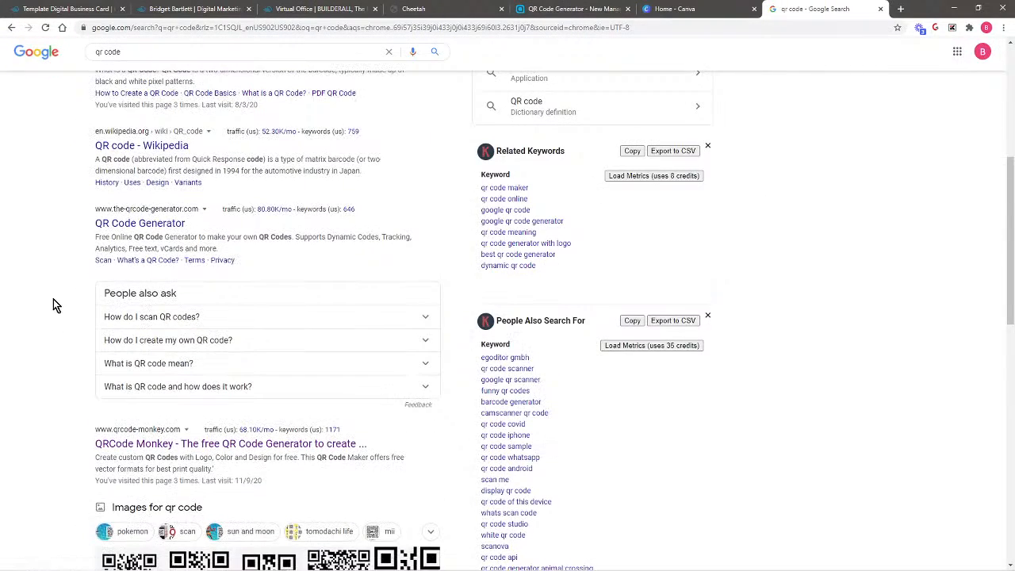
{"action": "scroll", "coordinate": [54, 304], "scroll_direction": "down", "scroll_amount": 1}
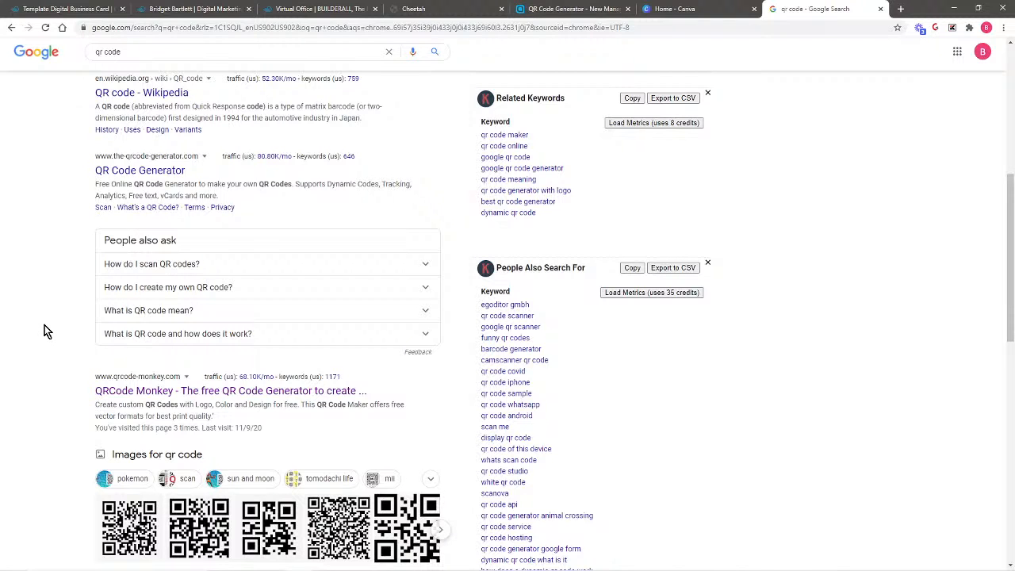
{"action": "scroll", "coordinate": [45, 330], "scroll_direction": "up", "scroll_amount": 2}
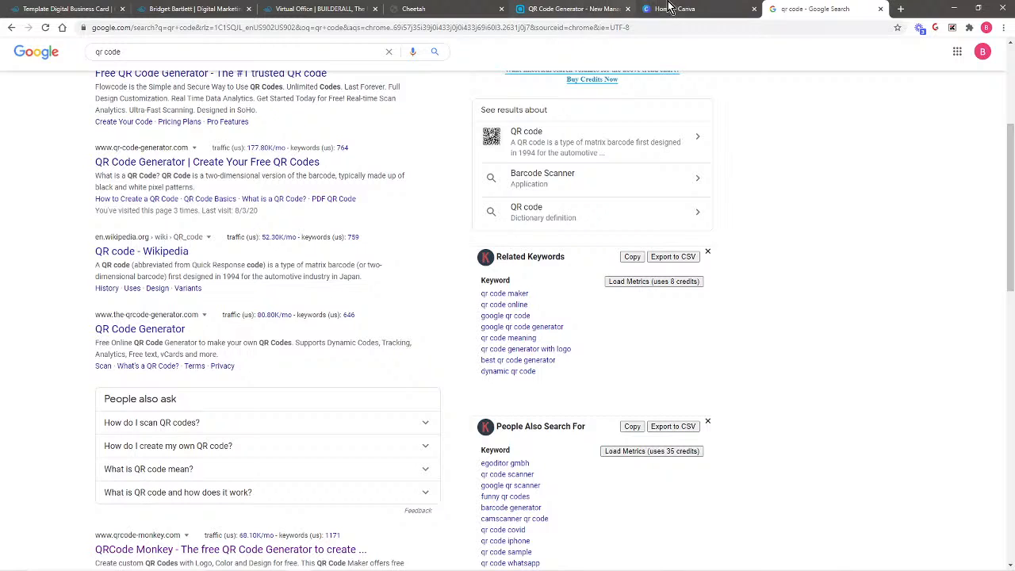
{"action": "scroll", "coordinate": [789, 356], "scroll_direction": "up", "scroll_amount": 3}
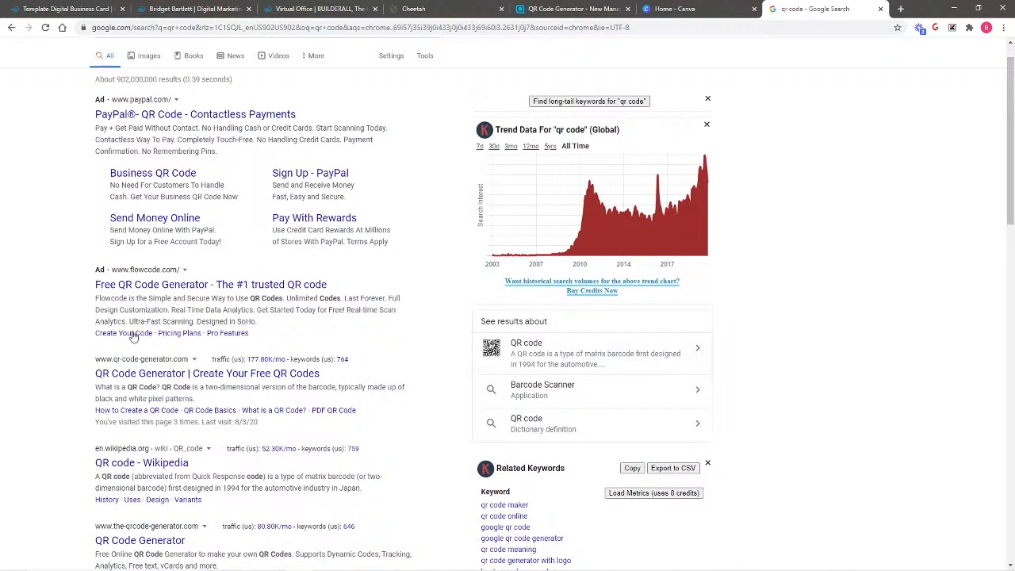
Step: Switch to QR Code Generator and try to clear the name of the most recent active QR code
{"action": "left_click", "coordinate": [584, 9]}
{"action": "left_click", "coordinate": [468, 145]}
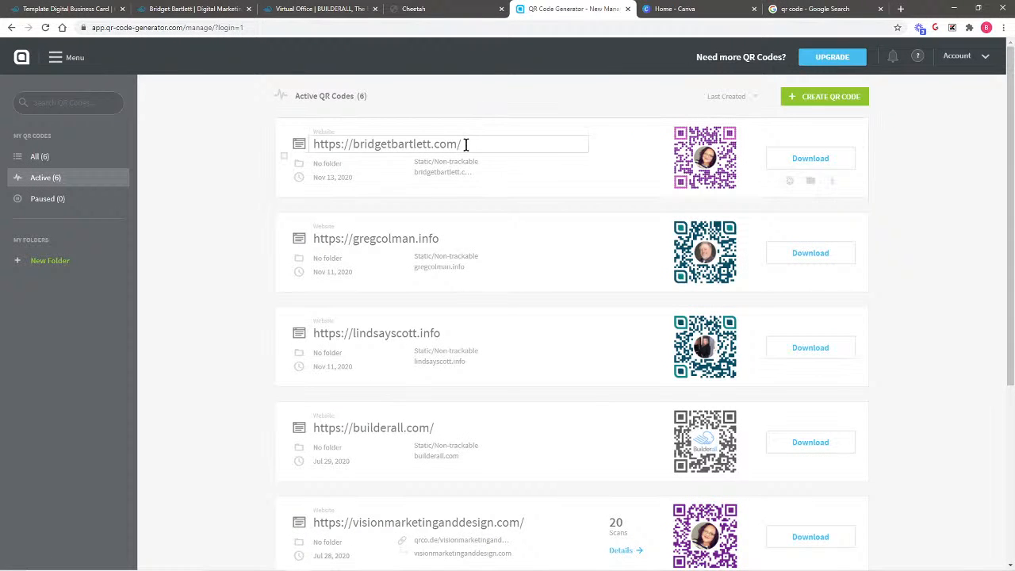
{"action": "left_click_drag", "start_coordinate": [468, 145], "coordinate": [312, 143]}
{"action": "key", "text": "BackSpace"}
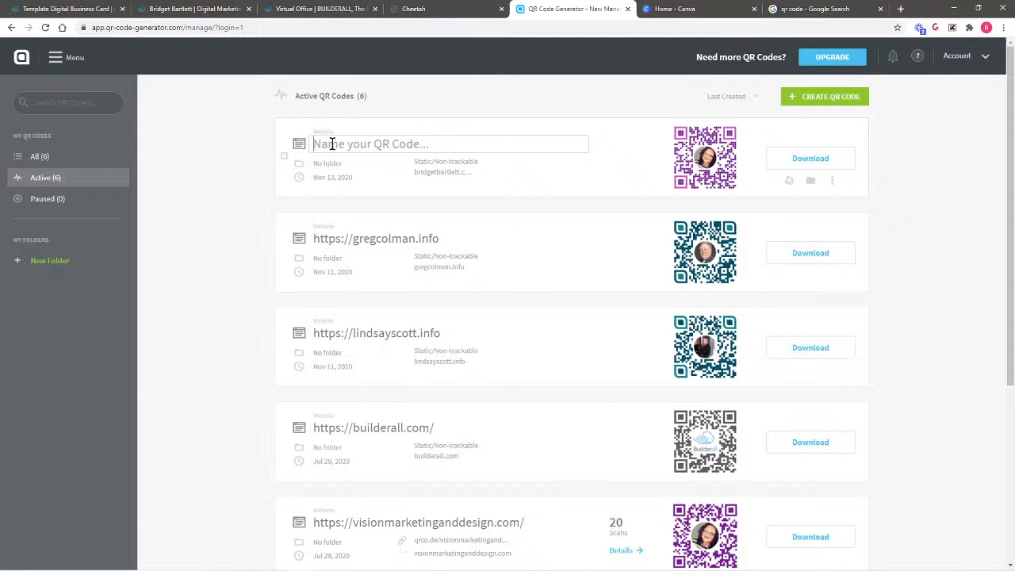
{"action": "left_click", "coordinate": [427, 91]}
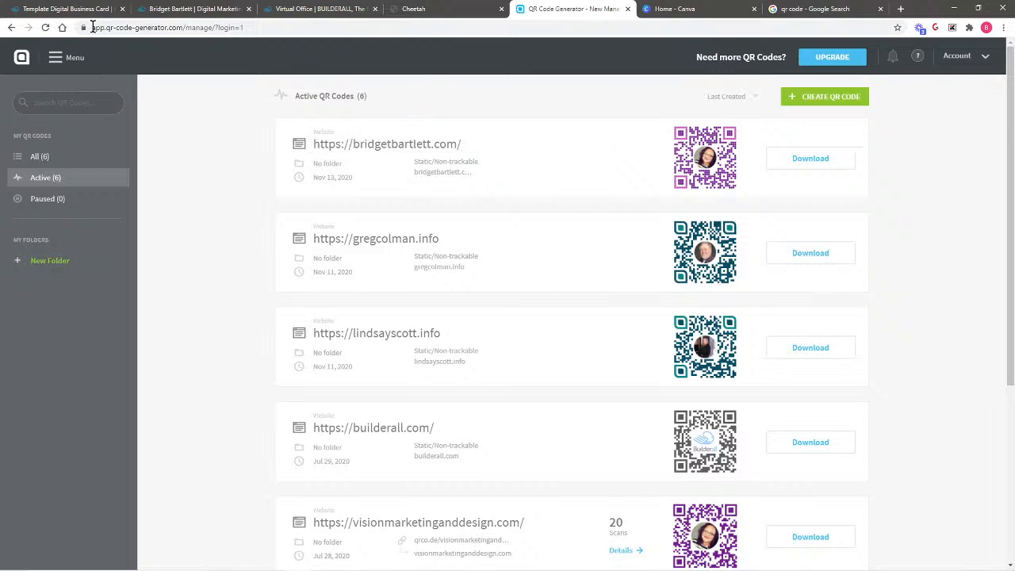
{"action": "left_click_drag", "start_coordinate": [465, 143], "coordinate": [312, 143]}
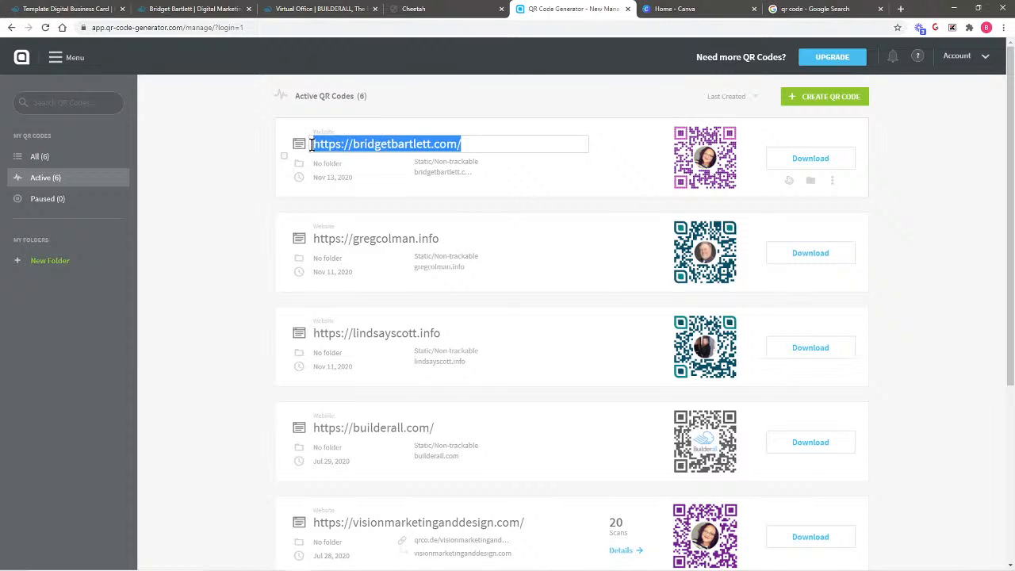
{"action": "key", "text": "BackSpace"}
Step: Switch to the Builderall office and open the Builderall Premium Funnels page in the Affiliates area
{"action": "left_click", "coordinate": [176, 8]}
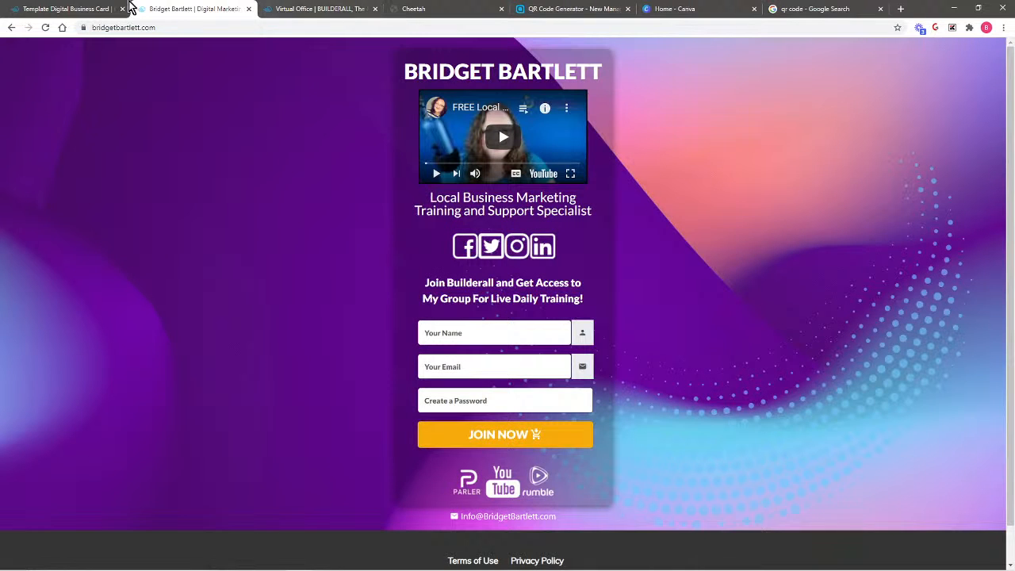
{"action": "left_click", "coordinate": [317, 8]}
{"action": "left_click", "coordinate": [440, 8]}
{"action": "left_click", "coordinate": [340, 7]}
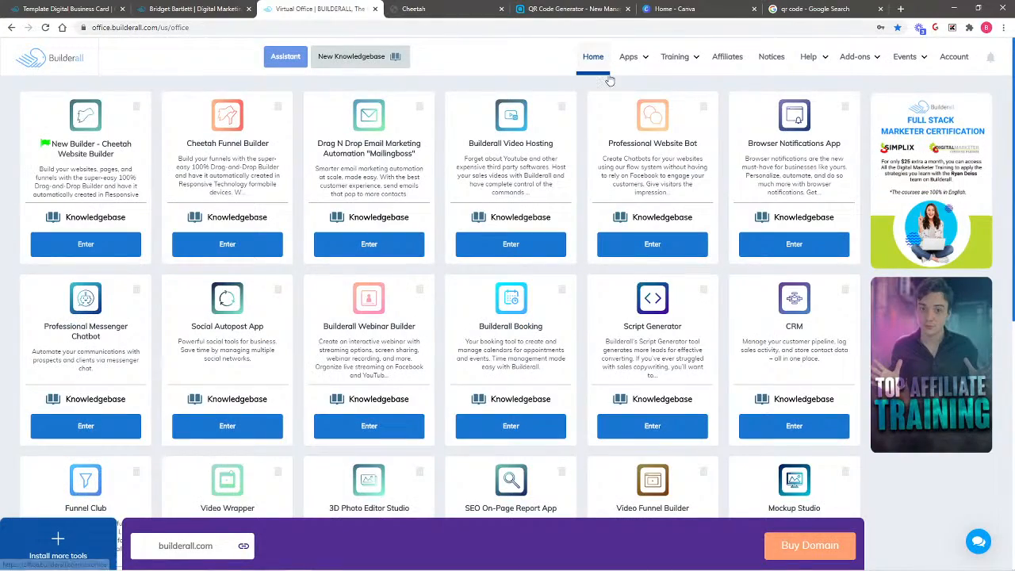
{"action": "left_click", "coordinate": [629, 57]}
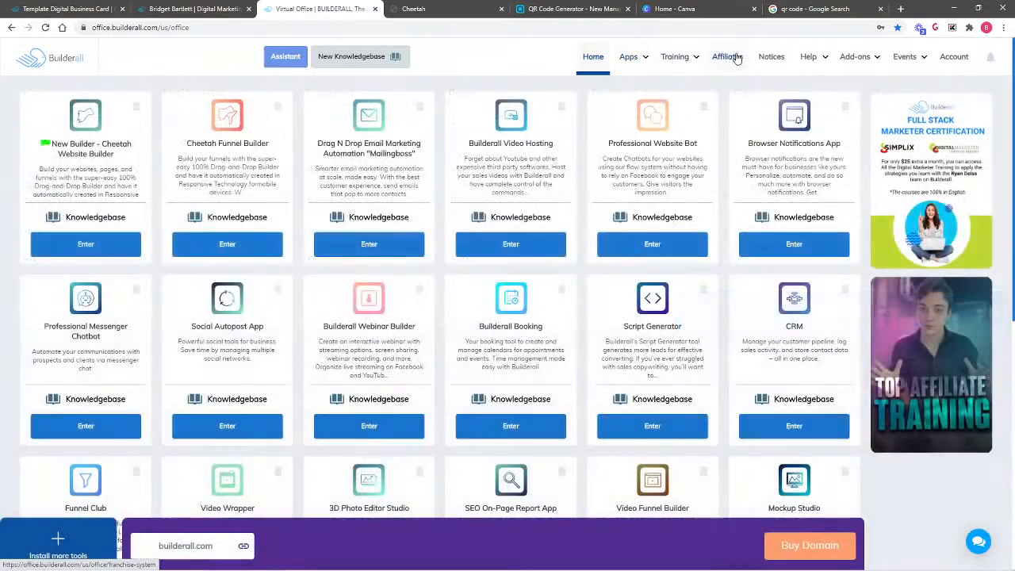
{"action": "left_click", "coordinate": [735, 57]}
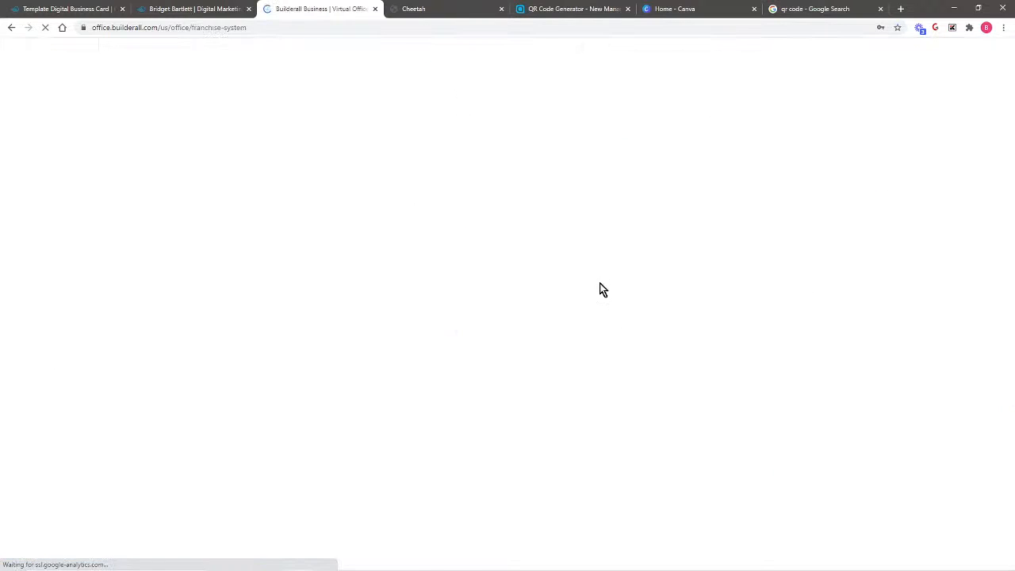
{"action": "scroll", "coordinate": [887, 387], "scroll_direction": "down", "scroll_amount": 2}
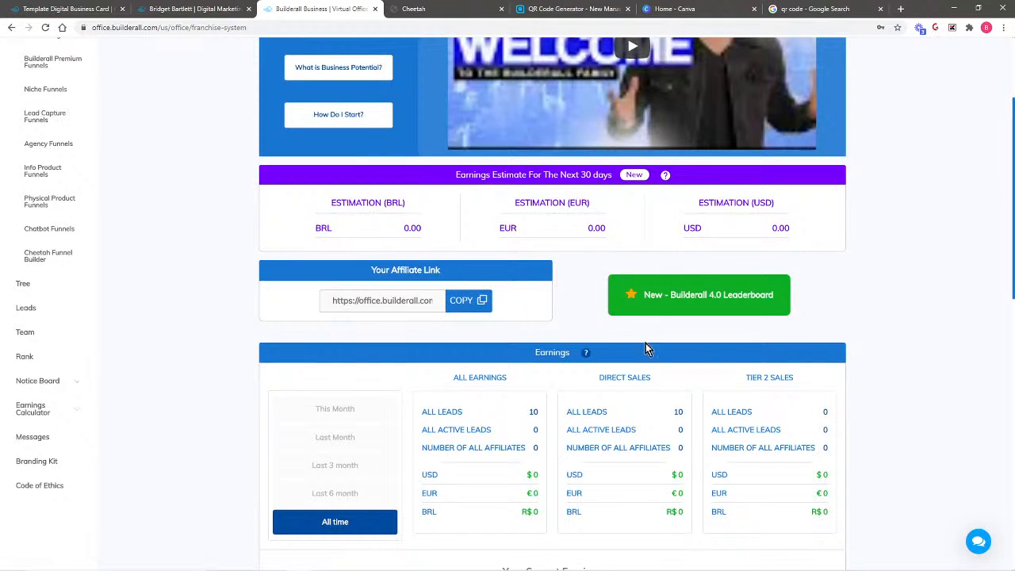
{"action": "left_click", "coordinate": [44, 63]}
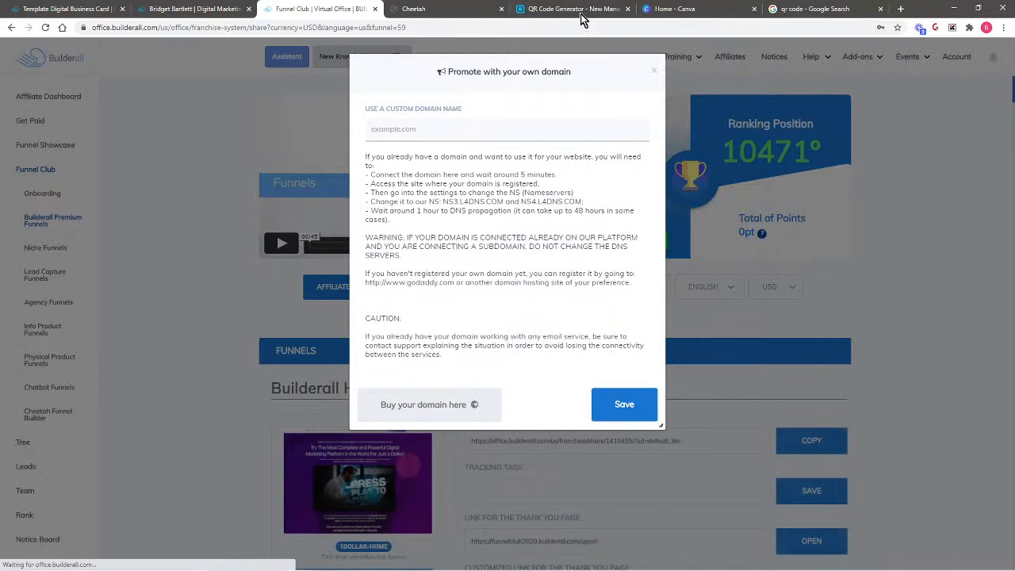
Step: Close the custom domain dialog and open the URL Shortener from the link generator
{"action": "left_click", "coordinate": [655, 71]}
{"action": "left_click", "coordinate": [620, 288]}
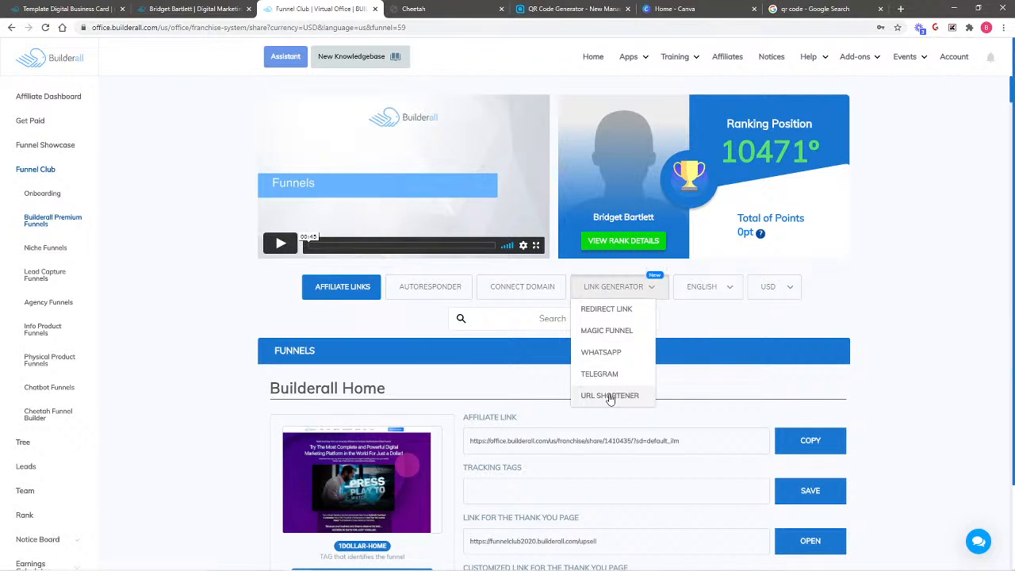
{"action": "left_click", "coordinate": [609, 396]}
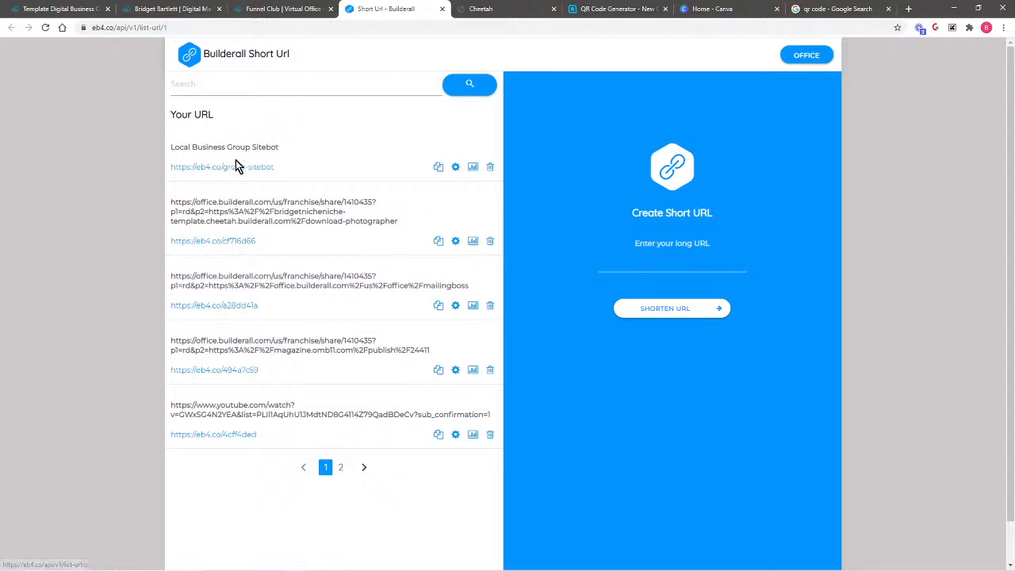
{"action": "left_click", "coordinate": [643, 263]}
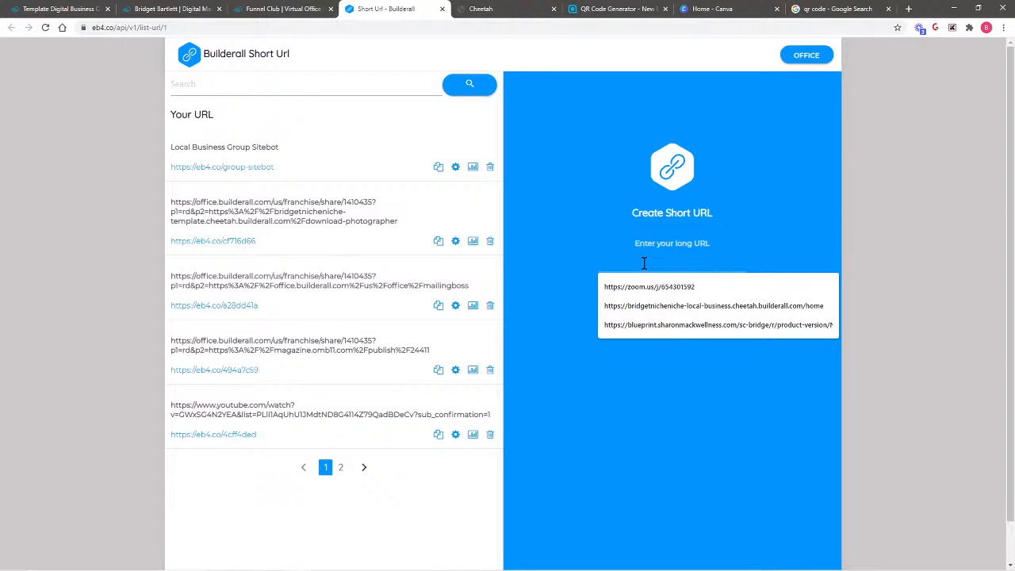
{"action": "type", "text": "htt"}
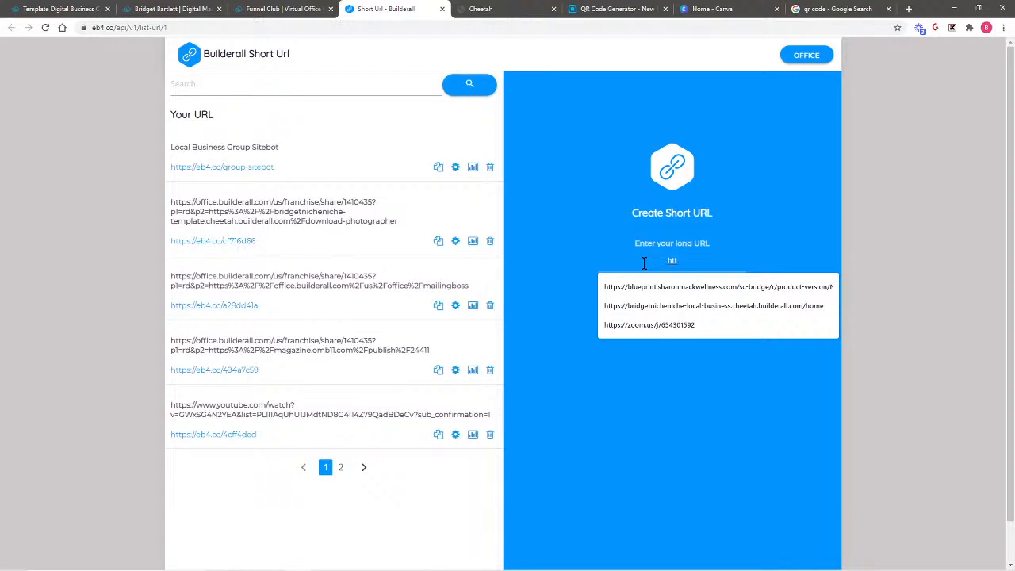
{"action": "type", "text": "ps://"}
{"action": "key", "text": "BackSpace"}
{"action": "type", "text": "www.br"}
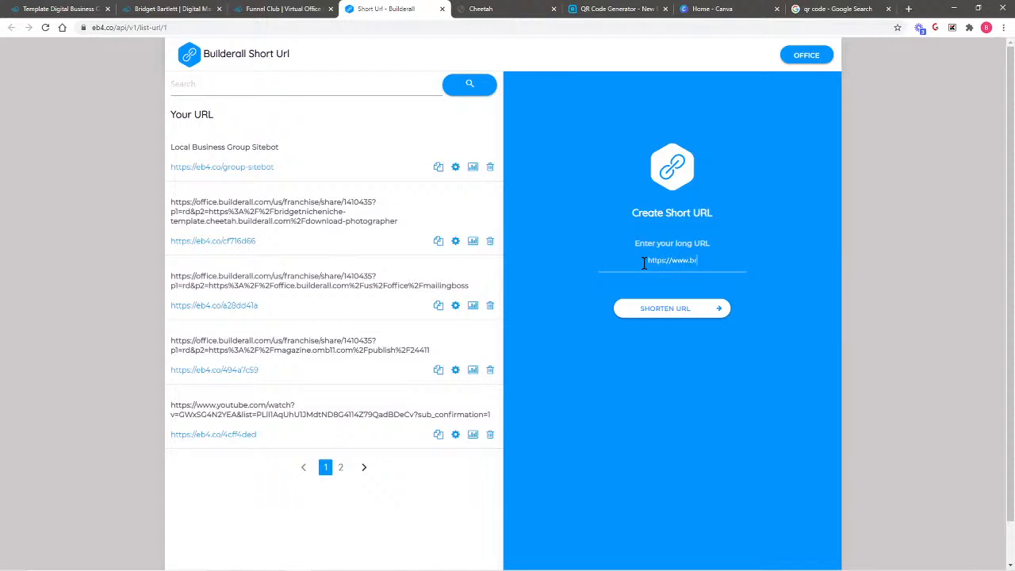
{"action": "type", "text": "idgetbartlett.com"}
{"action": "left_click", "coordinate": [691, 308]}
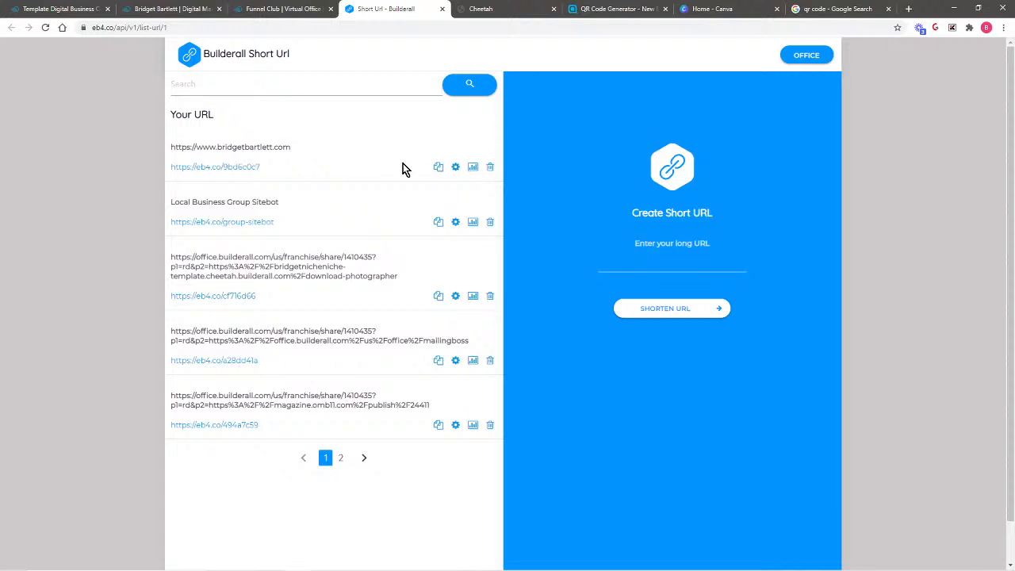
Step: Copy the new short link and view the click statistics of the group-sitebot link
{"action": "left_click", "coordinate": [437, 169]}
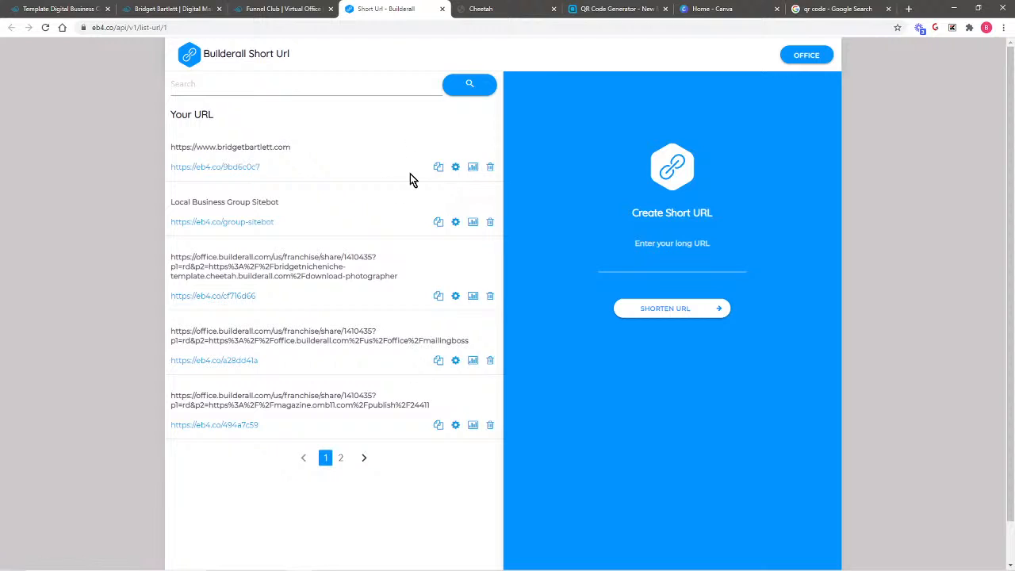
{"action": "left_click", "coordinate": [474, 222]}
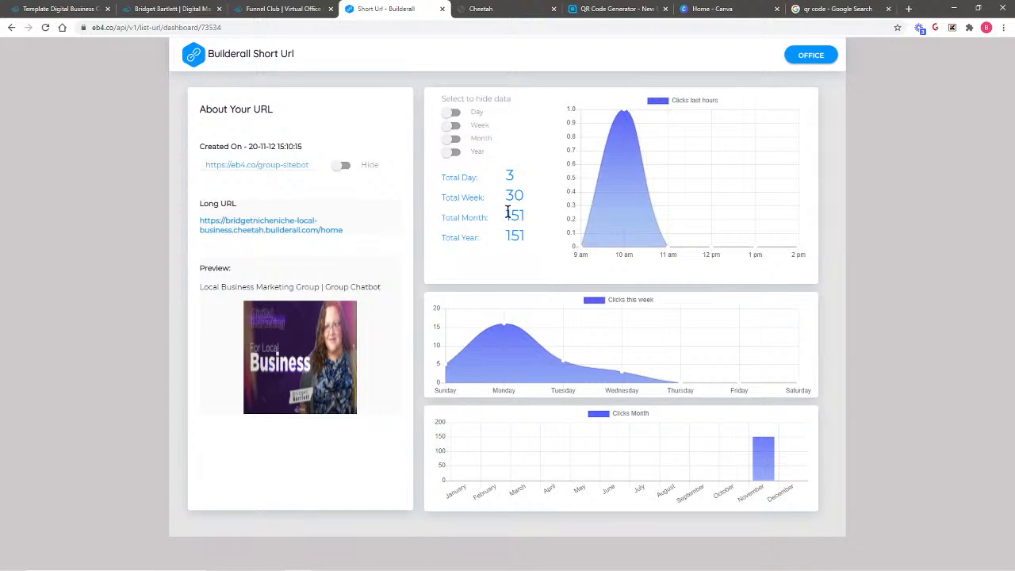
Step: Switch to QR Code Generator and start a new QR code of the static Website type
{"action": "left_click", "coordinate": [617, 9]}
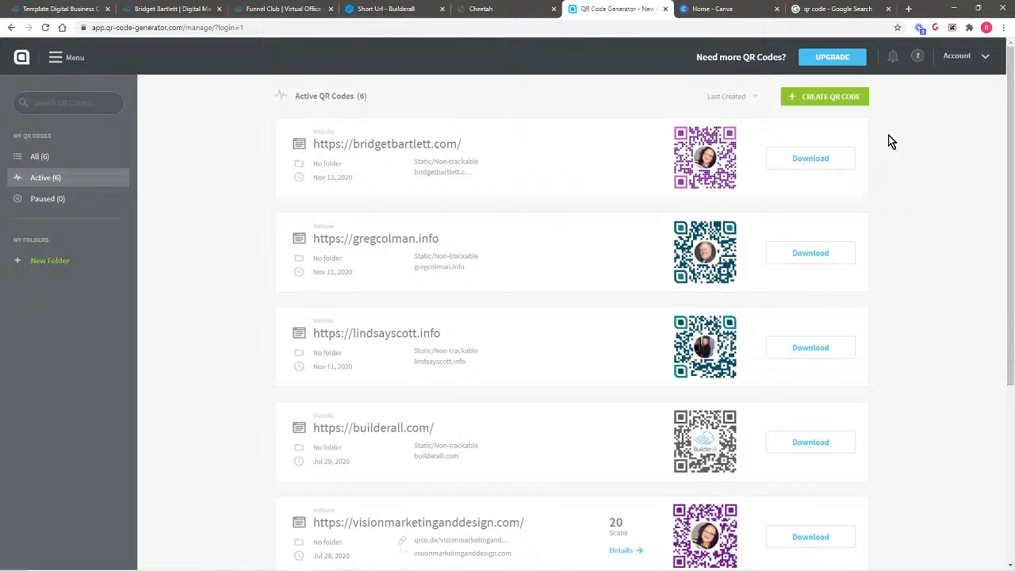
{"action": "left_click", "coordinate": [817, 98]}
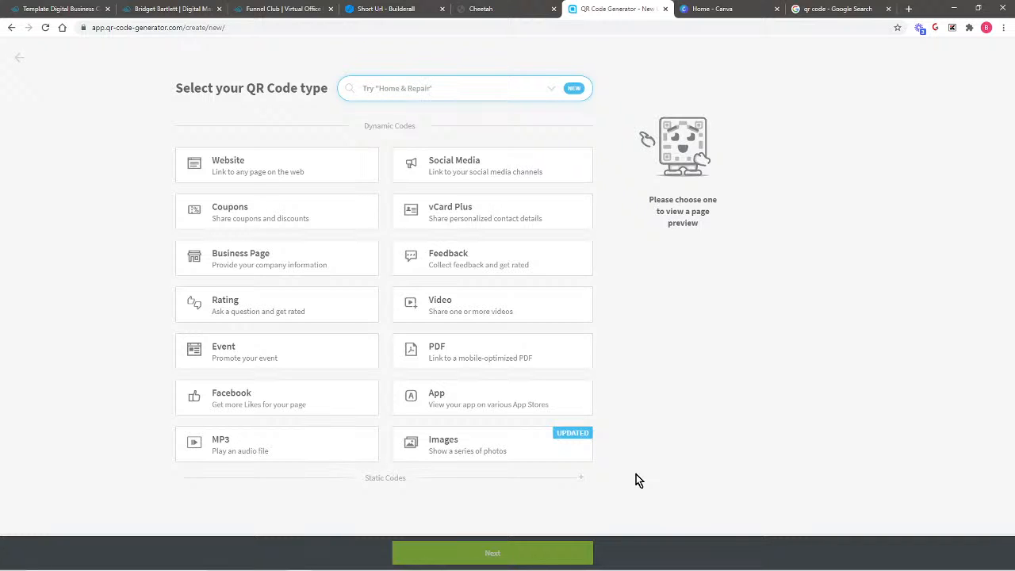
{"action": "left_click", "coordinate": [581, 477]}
{"action": "scroll", "coordinate": [734, 399], "scroll_direction": "down", "scroll_amount": 2}
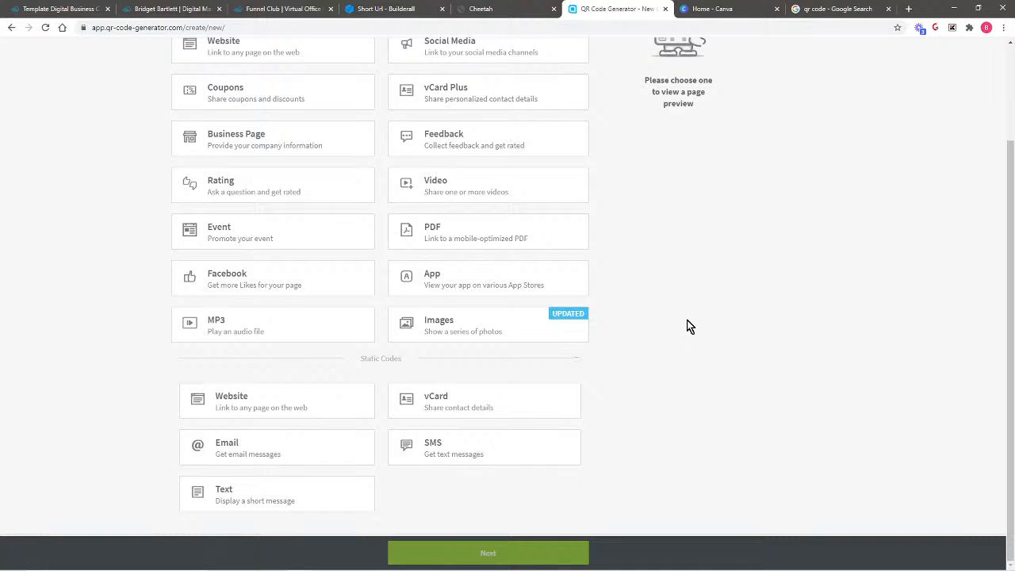
{"action": "left_click", "coordinate": [256, 404]}
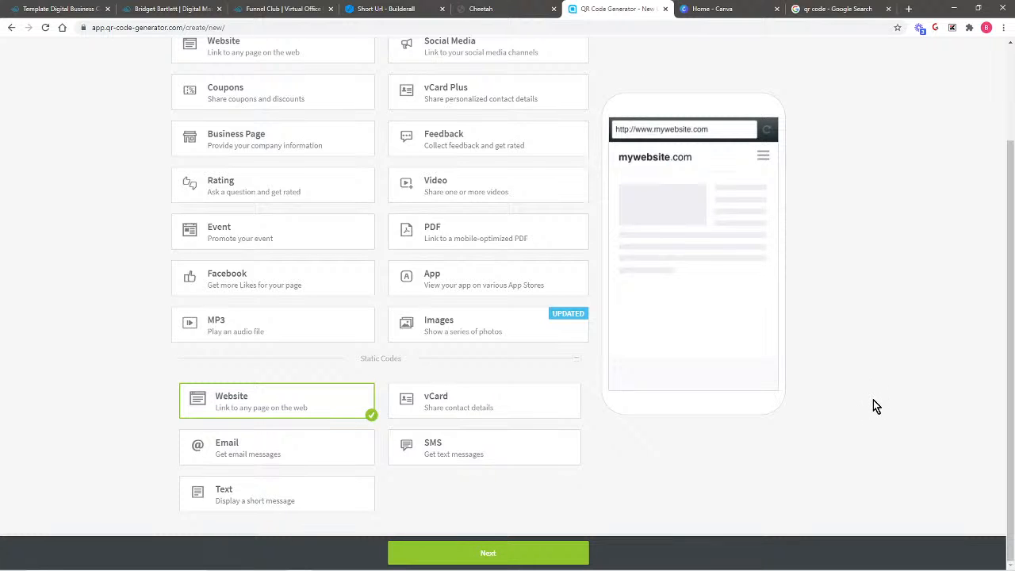
{"action": "left_click", "coordinate": [497, 559]}
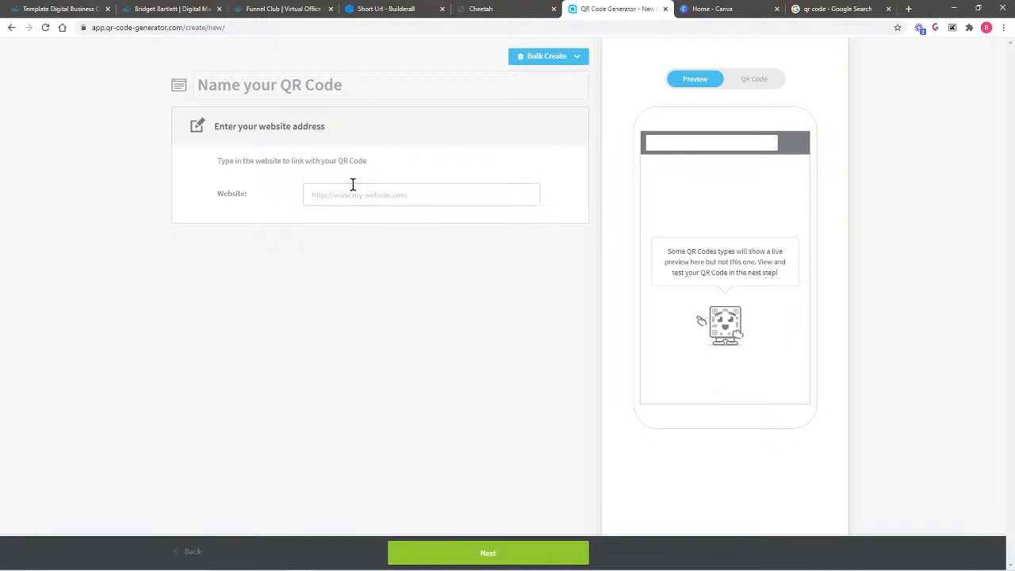
{"action": "left_click", "coordinate": [324, 82]}
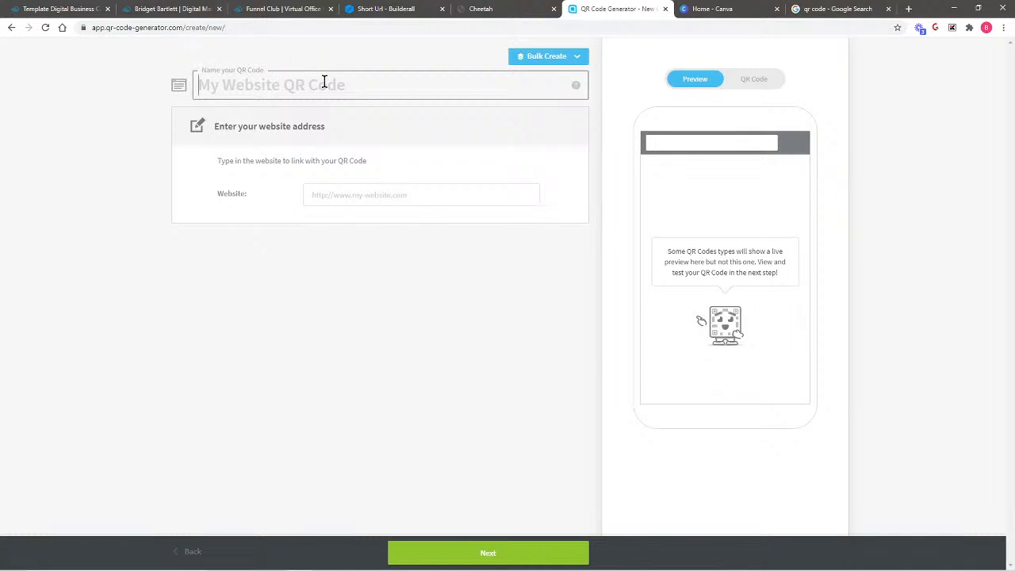
{"action": "type", "text": "My website"}
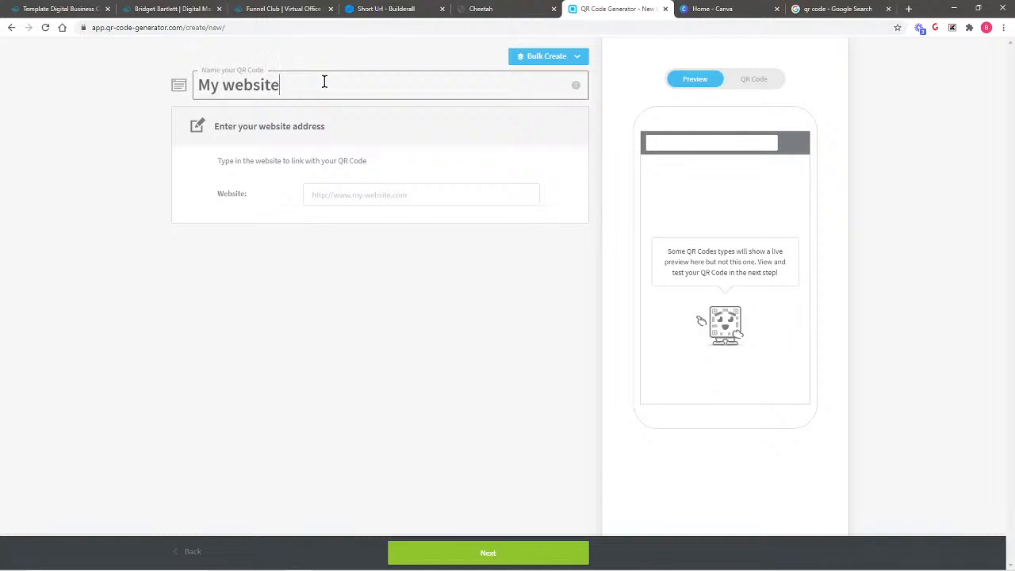
{"action": "type", "text": " BridgetBartlett.com"}
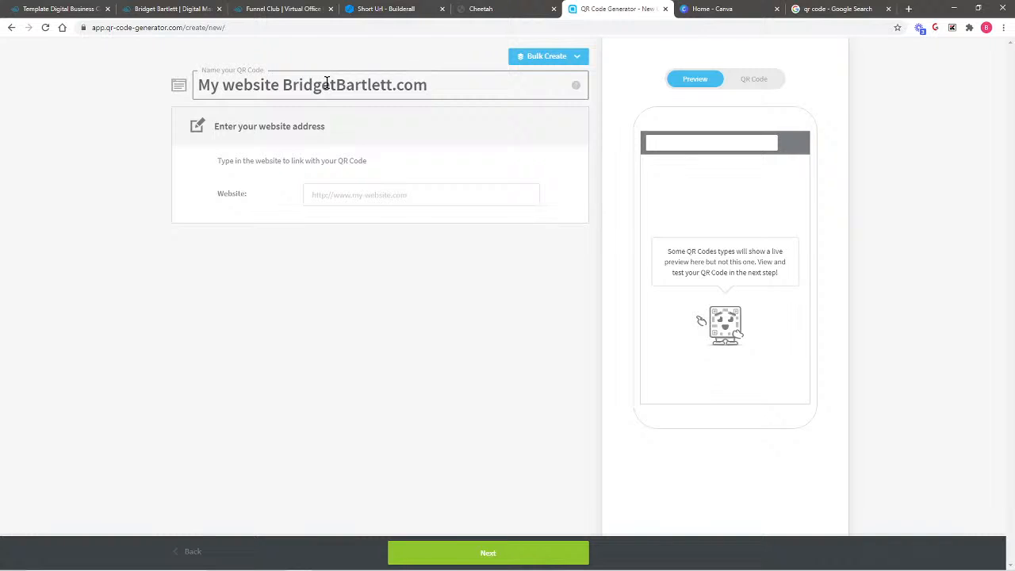
{"action": "left_click", "coordinate": [382, 195]}
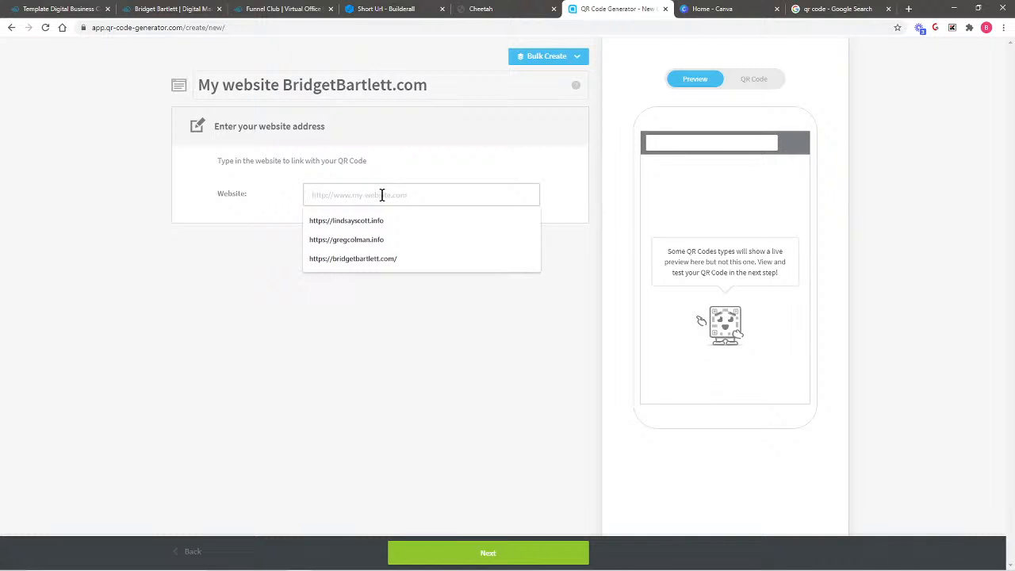
{"action": "key", "text": "ctrl+v"}
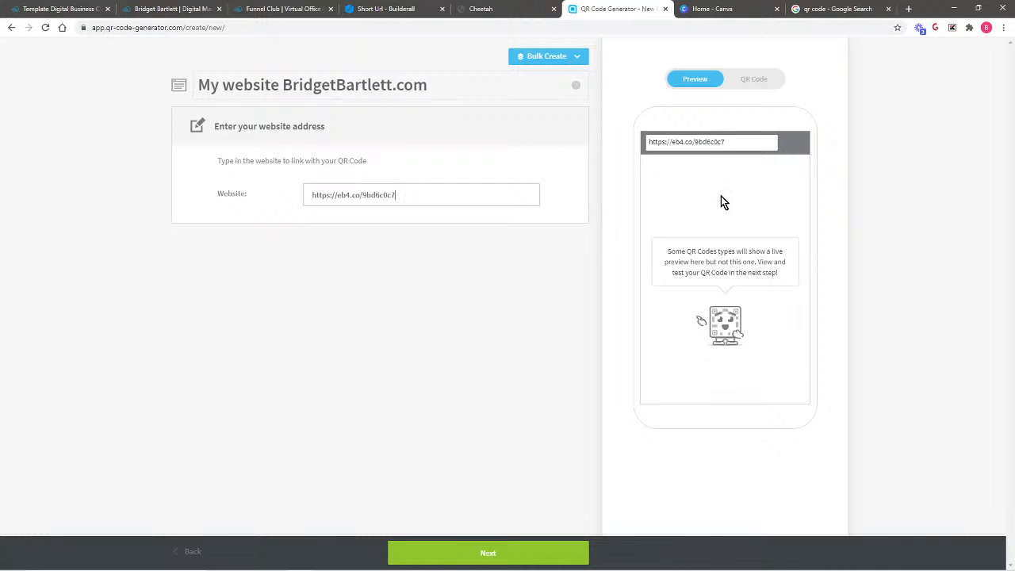
{"action": "left_click", "coordinate": [485, 557]}
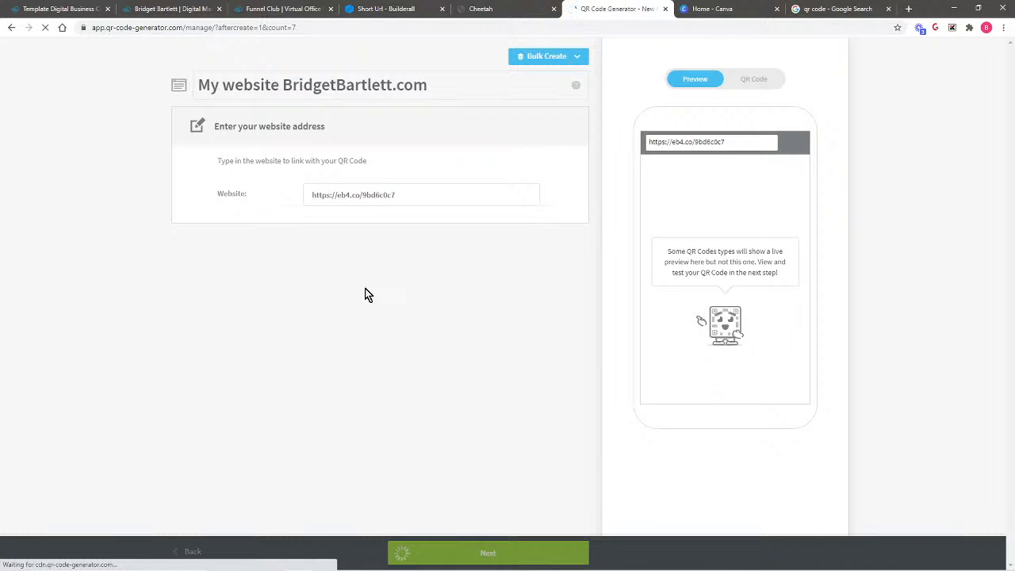
Step: Open the design options of the new QR code, try several frames and apply the phone-shaped one
{"action": "left_click", "coordinate": [837, 261]}
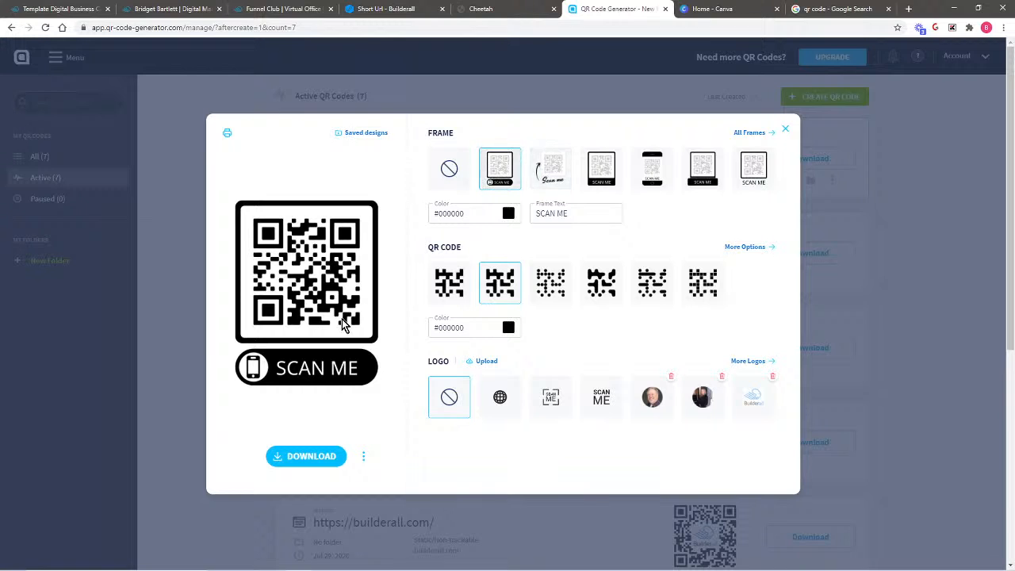
{"action": "left_click", "coordinate": [553, 176]}
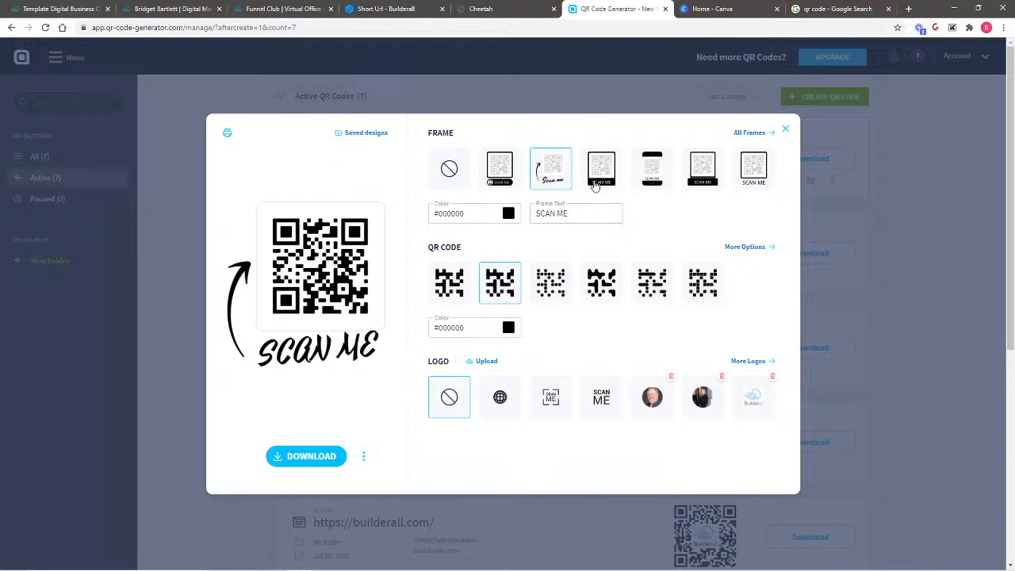
{"action": "left_click", "coordinate": [622, 163]}
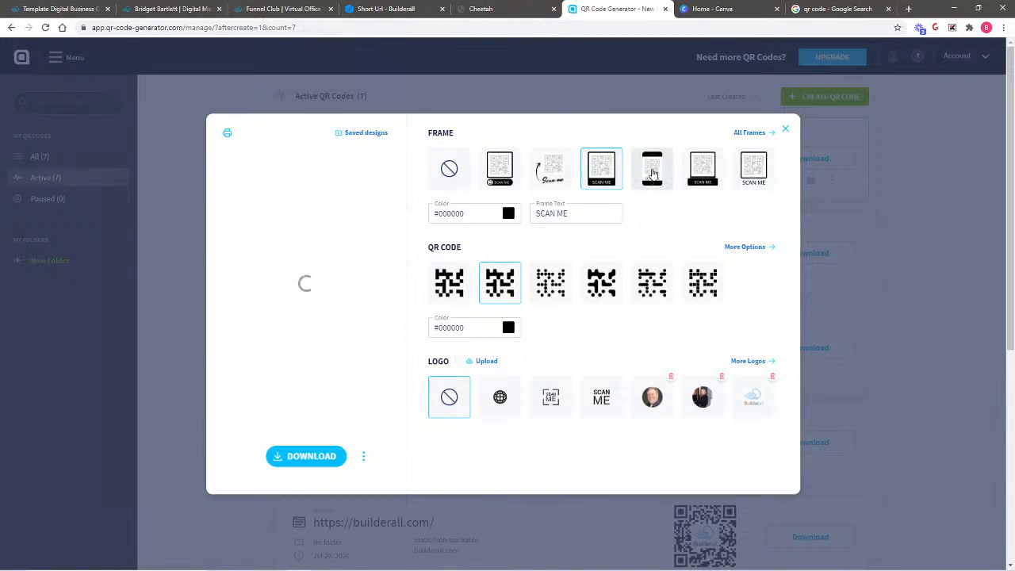
{"action": "left_click", "coordinate": [652, 171]}
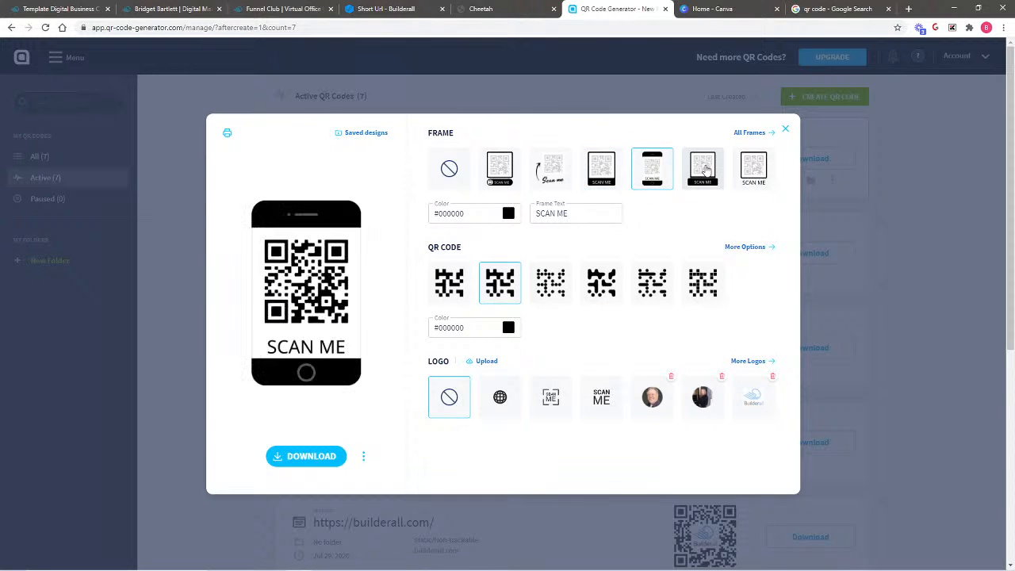
{"action": "left_click", "coordinate": [705, 170]}
{"action": "left_click", "coordinate": [755, 170]}
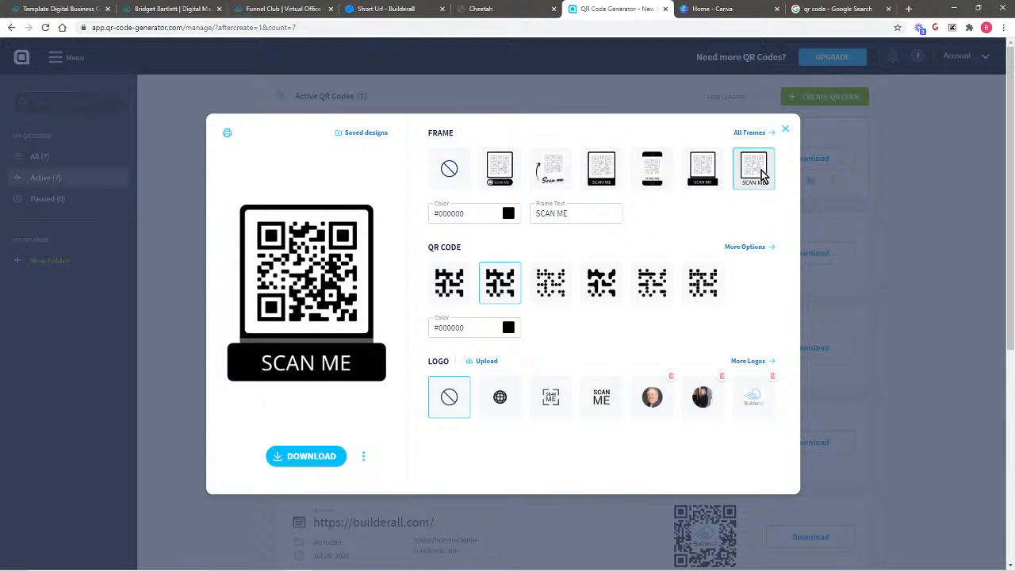
{"action": "left_click", "coordinate": [652, 170]}
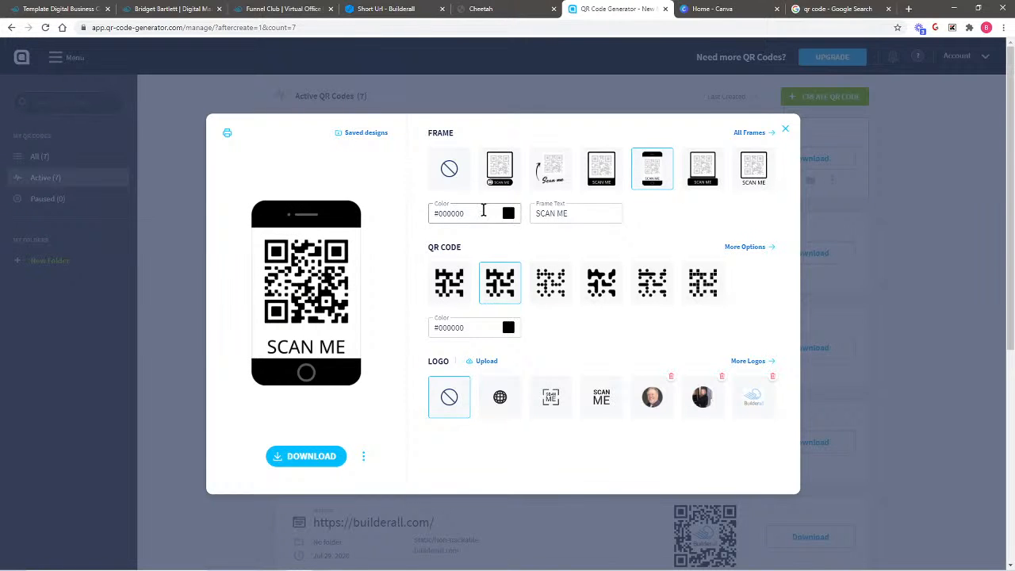
Step: Change the phone frame's color to the lighter purple #A637CC
{"action": "left_click", "coordinate": [509, 217]}
{"action": "left_click", "coordinate": [508, 214]}
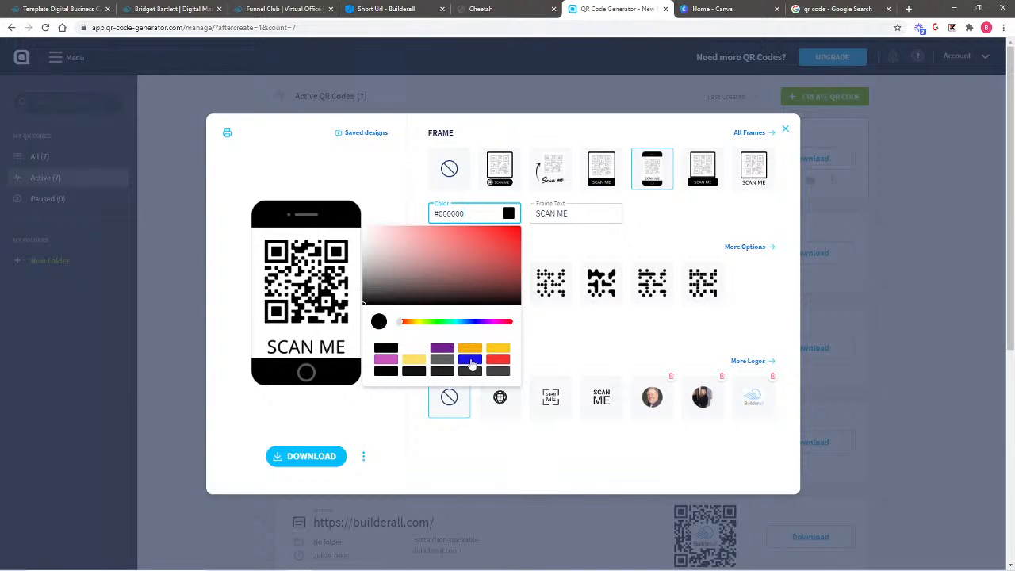
{"action": "left_click", "coordinate": [442, 348]}
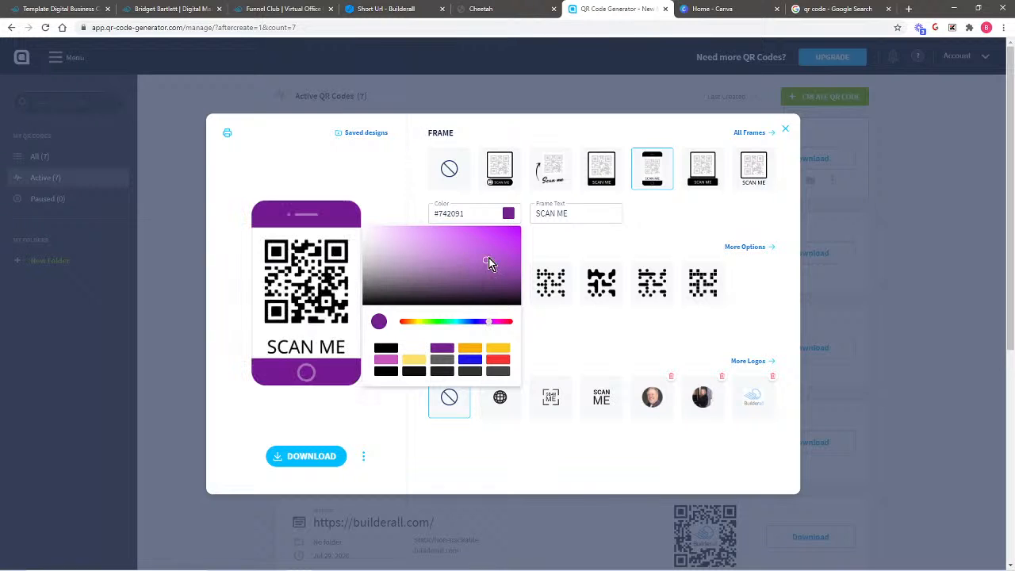
{"action": "mouse_move", "coordinate": [483, 256]}
{"action": "left_mouse_down"}
{"action": "mouse_move", "coordinate": [460, 247]}
{"action": "mouse_move", "coordinate": [499, 236]}
{"action": "mouse_move", "coordinate": [500, 247]}
{"action": "mouse_move", "coordinate": [478, 242]}
{"action": "left_mouse_up"}
Step: Set the frame text to "Contact Me!"
{"action": "left_click", "coordinate": [573, 214]}
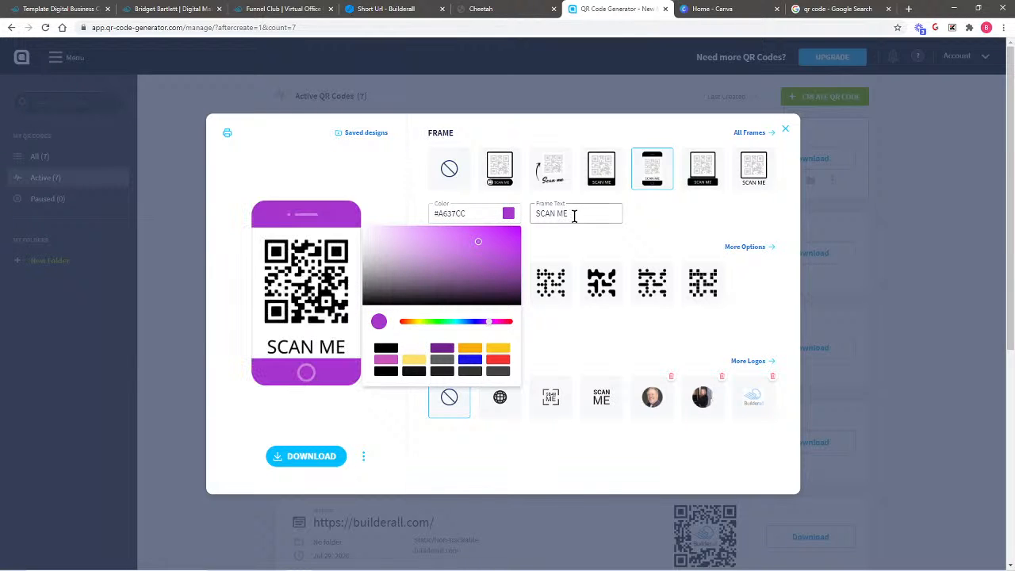
{"action": "left_click_drag", "start_coordinate": [573, 214], "coordinate": [532, 213]}
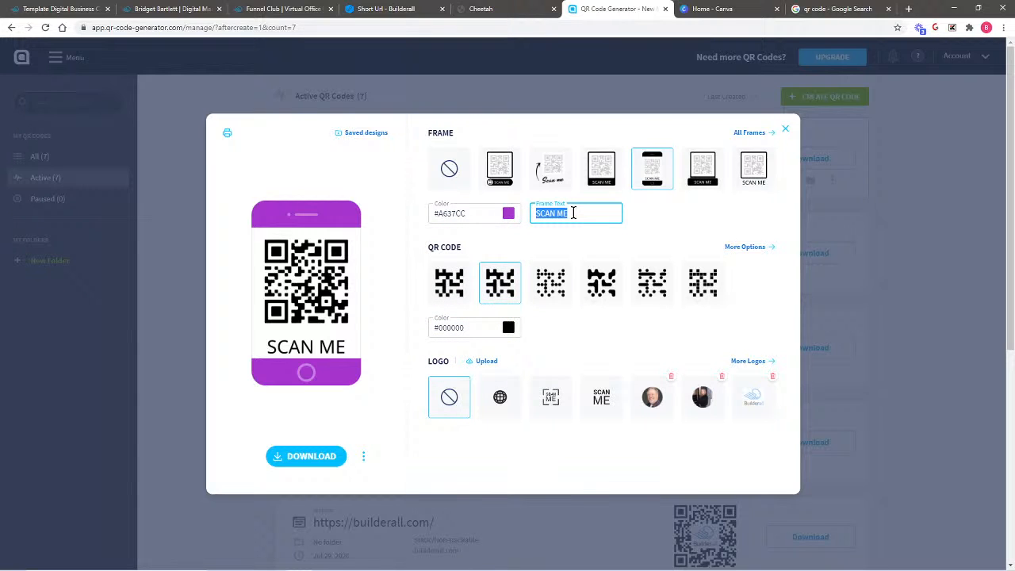
{"action": "type", "text": "Contact Me"}
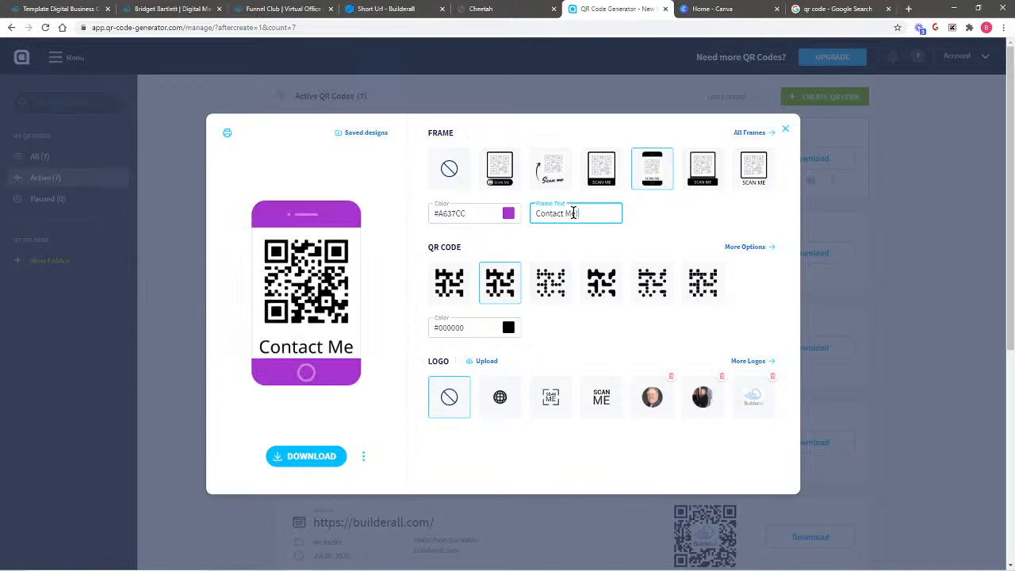
{"action": "type", "text": "!"}
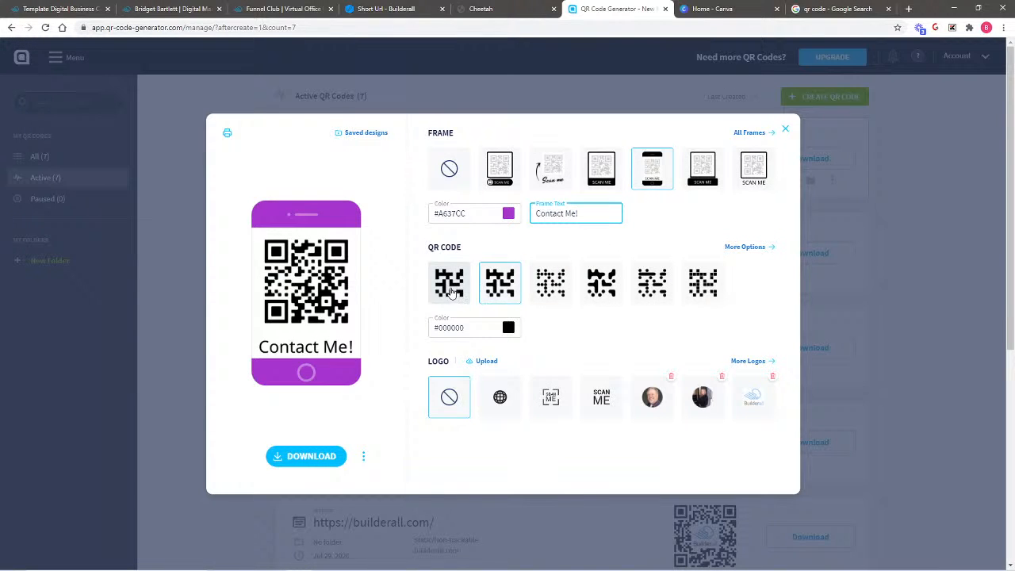
Step: Try the different QR code patterns and apply the first, plain square pattern
{"action": "left_click", "coordinate": [550, 283]}
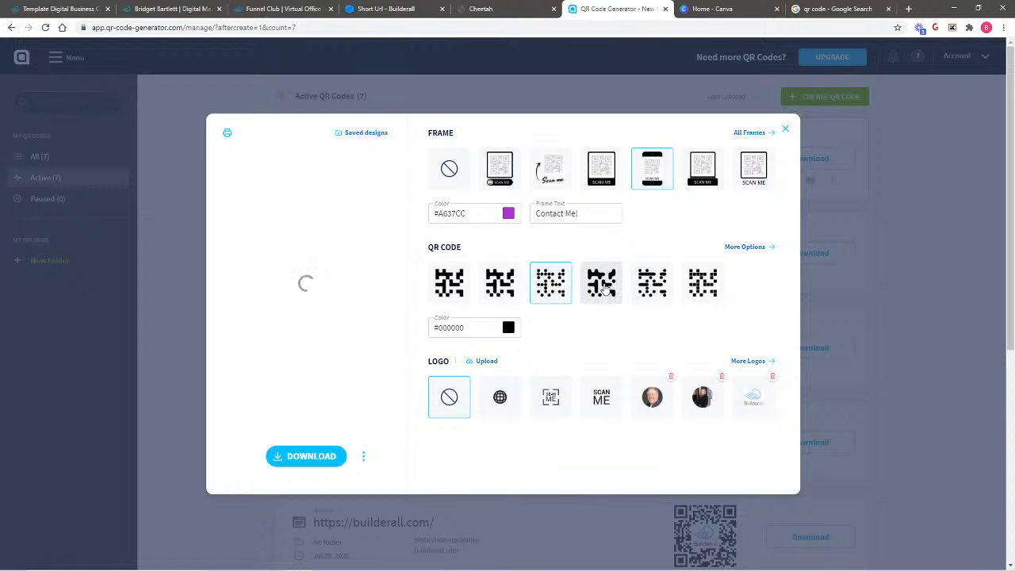
{"action": "left_click", "coordinate": [607, 286]}
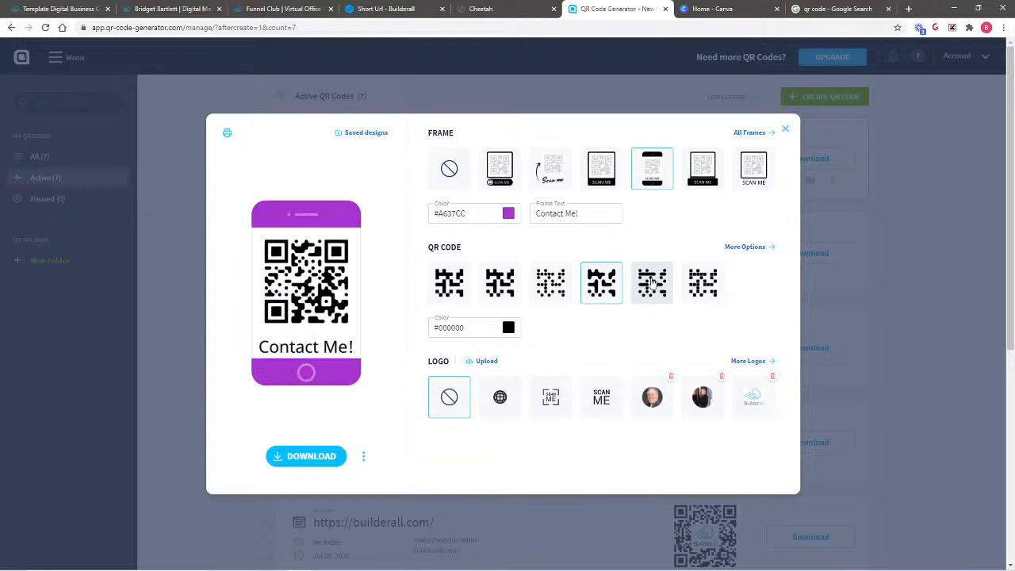
{"action": "left_click", "coordinate": [652, 282]}
{"action": "left_click", "coordinate": [703, 283]}
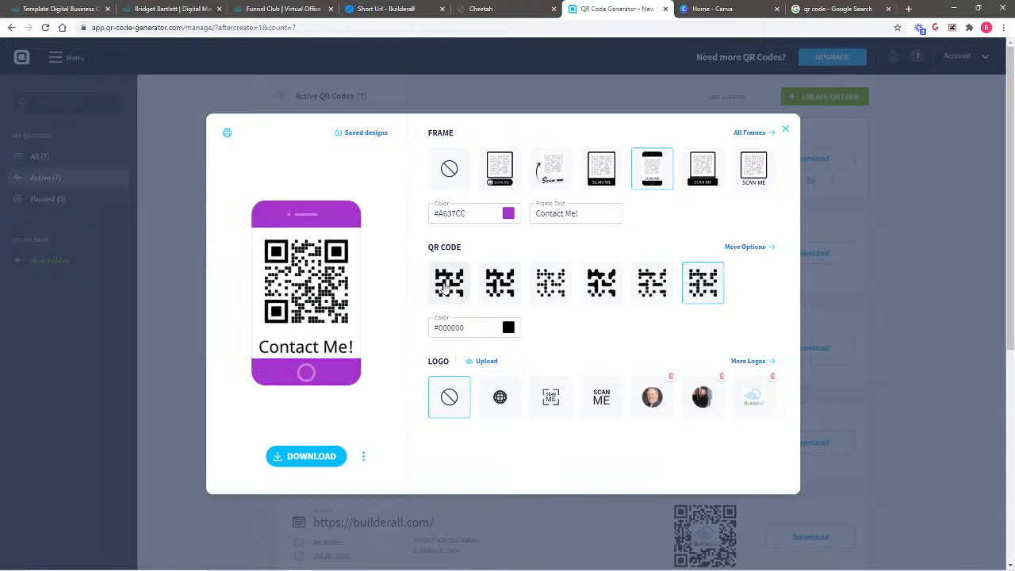
{"action": "left_click", "coordinate": [448, 283]}
Step: Change the QR code pattern's color to the dark purple #611B79
{"action": "left_click", "coordinate": [474, 326]}
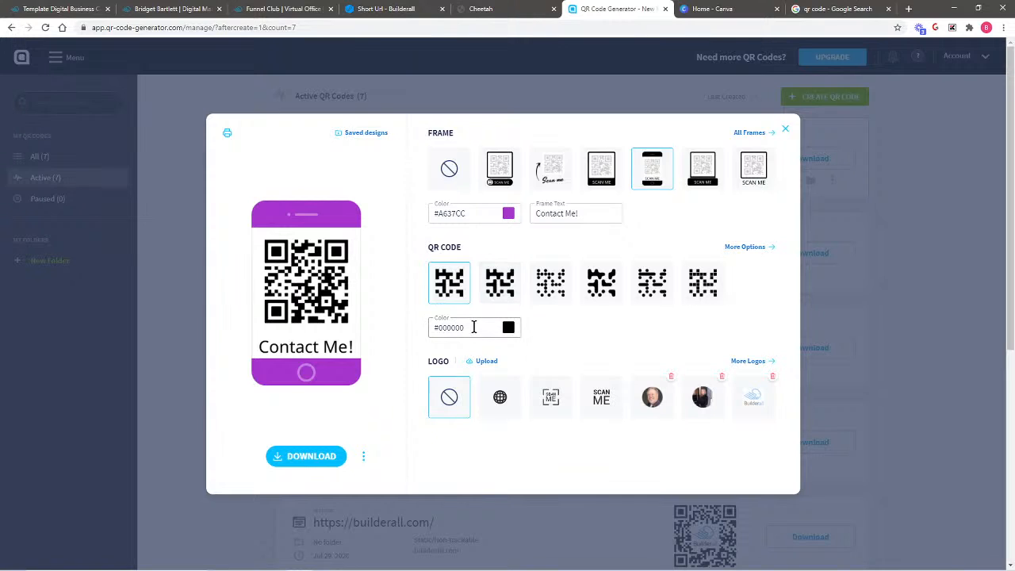
{"action": "left_click", "coordinate": [494, 327]}
{"action": "left_click", "coordinate": [508, 328]}
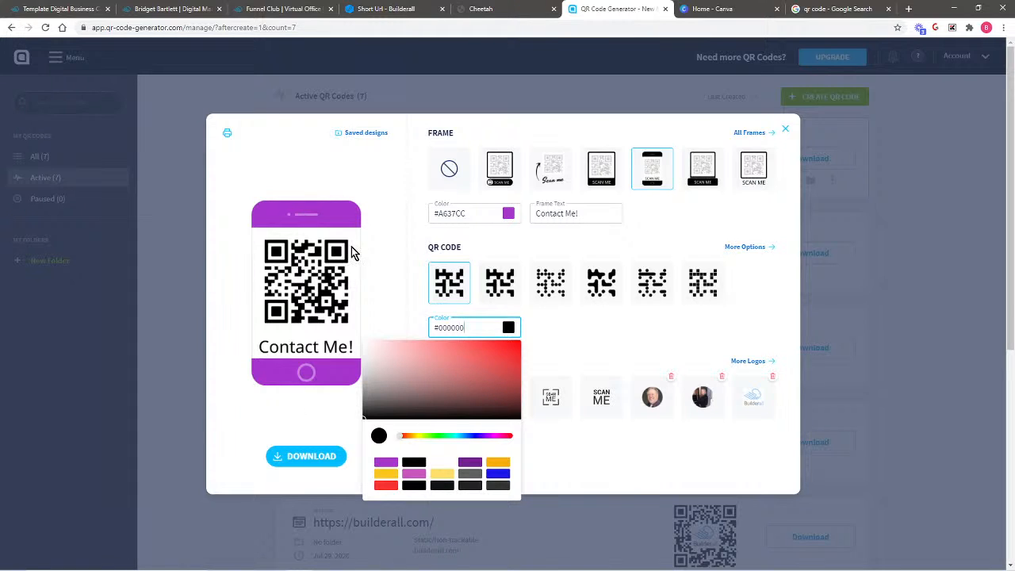
{"action": "left_click", "coordinate": [470, 462]}
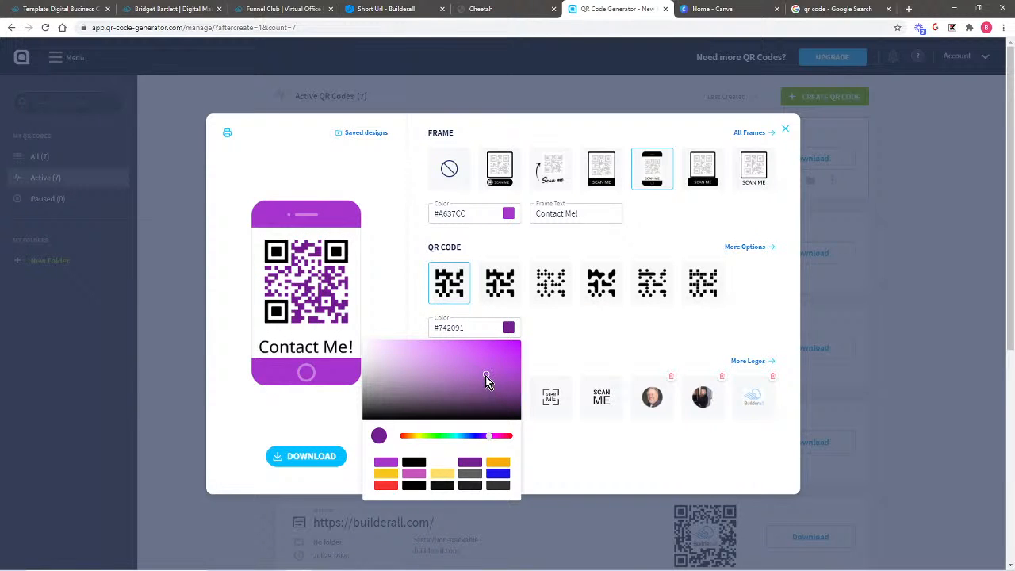
{"action": "left_click_drag", "start_coordinate": [486, 379], "coordinate": [488, 394]}
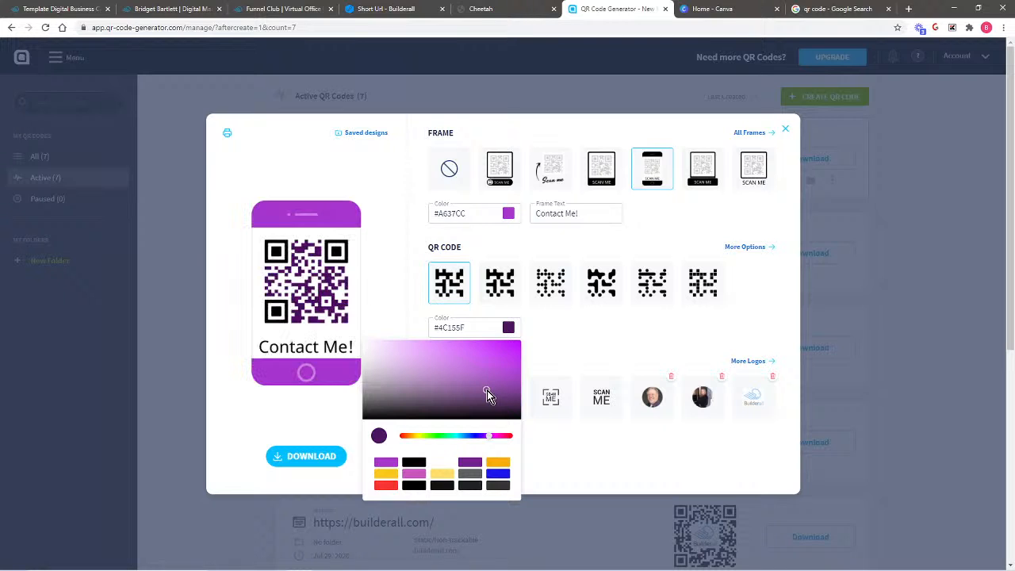
{"action": "left_click", "coordinate": [486, 389]}
{"action": "left_click", "coordinate": [487, 386]}
{"action": "left_click", "coordinate": [632, 339]}
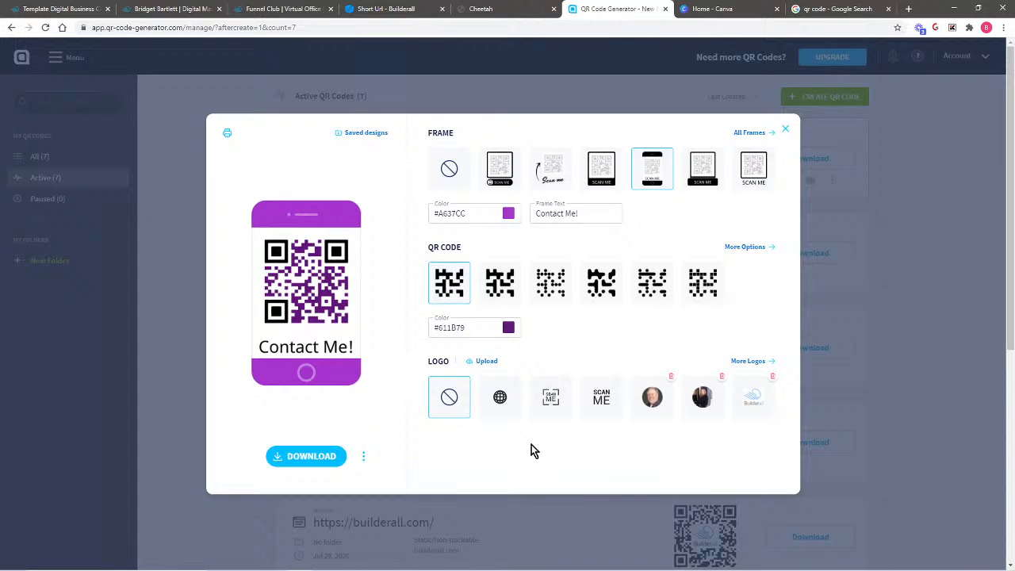
Step: Try several edge styles for all corners of the QR code and apply the rounded one with a square upper-left corner
{"action": "left_click", "coordinate": [749, 248]}
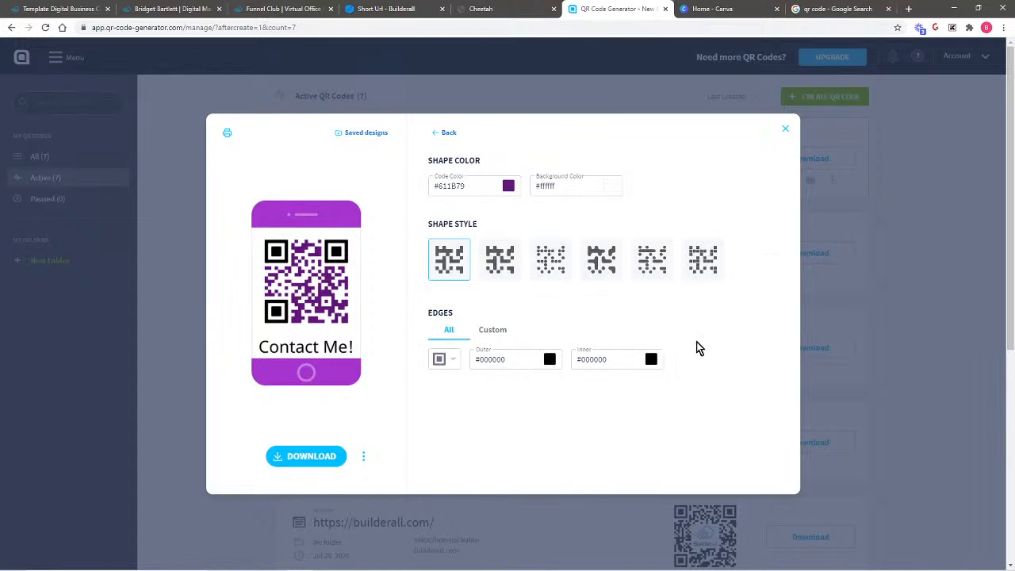
{"action": "left_click", "coordinate": [450, 359]}
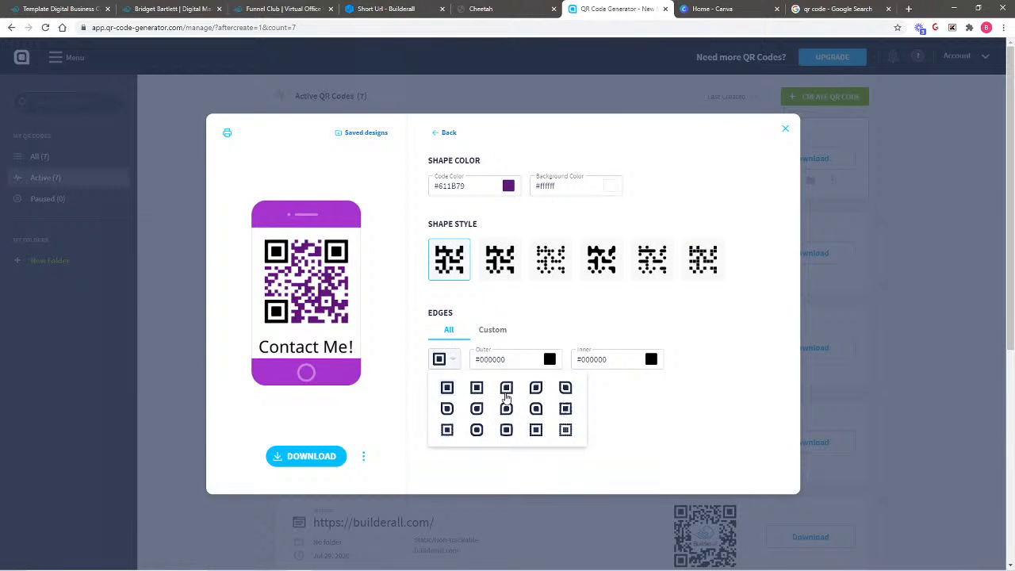
{"action": "left_click", "coordinate": [535, 393]}
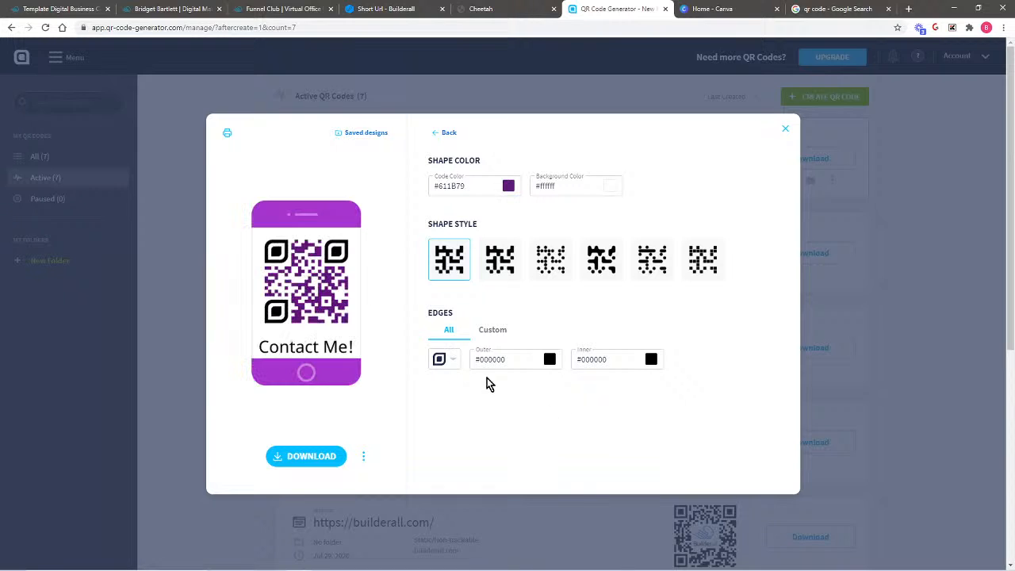
{"action": "left_click", "coordinate": [444, 360]}
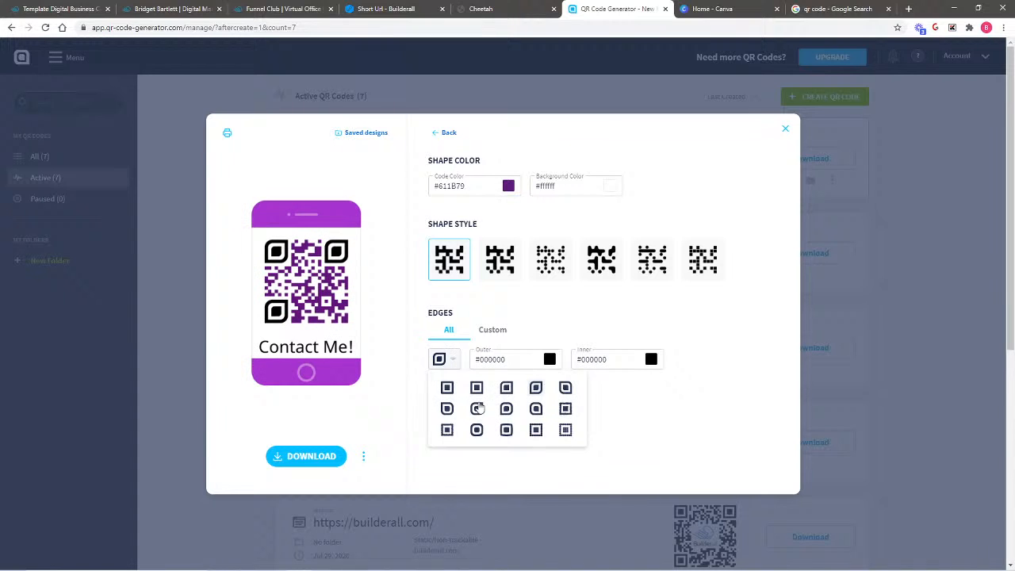
{"action": "left_click", "coordinate": [536, 432]}
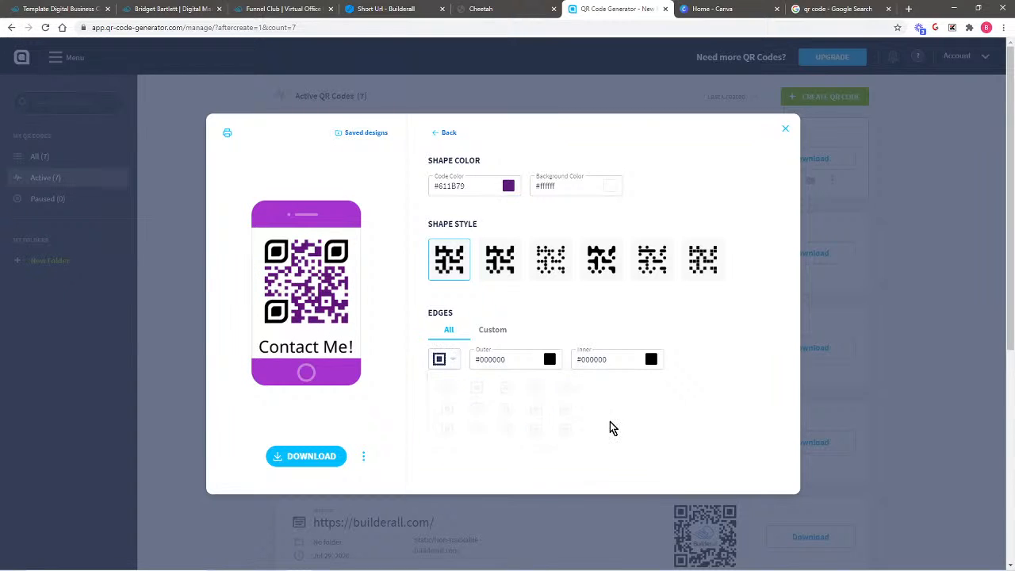
{"action": "left_click", "coordinate": [450, 361]}
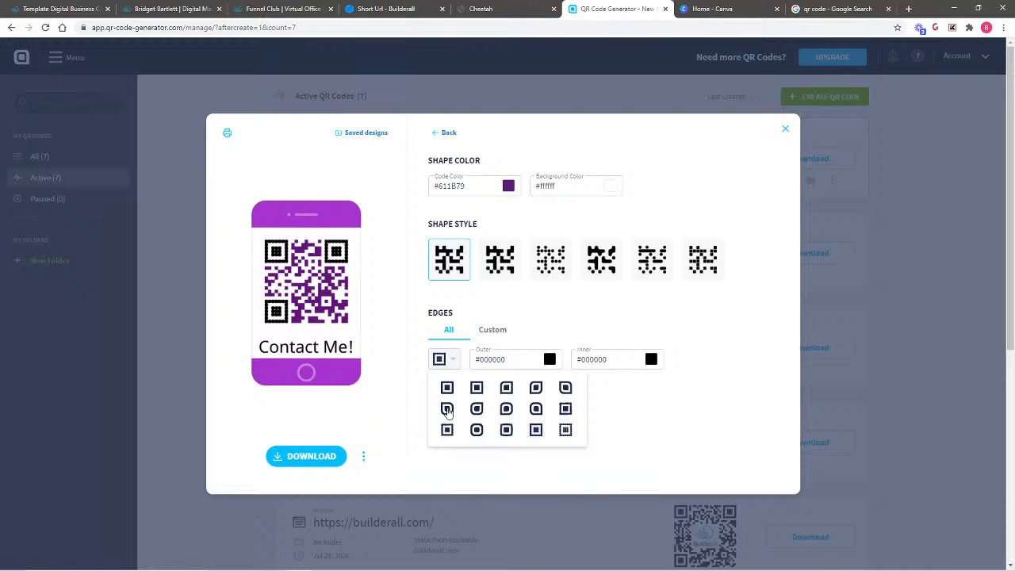
{"action": "left_click", "coordinate": [447, 409]}
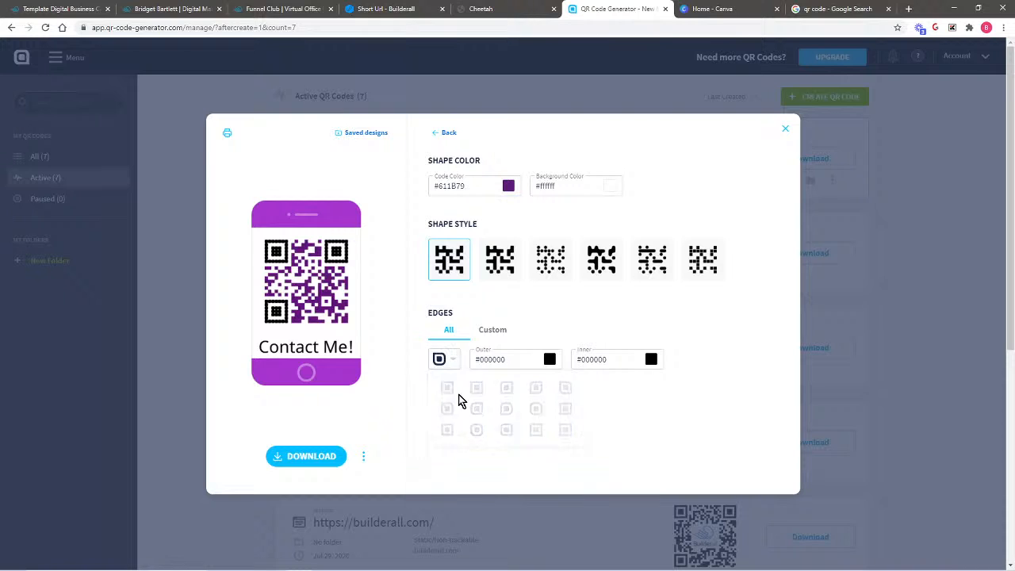
Step: Set the outer color of all QR code edges to the blue #2A12AD
{"action": "left_click", "coordinate": [523, 360]}
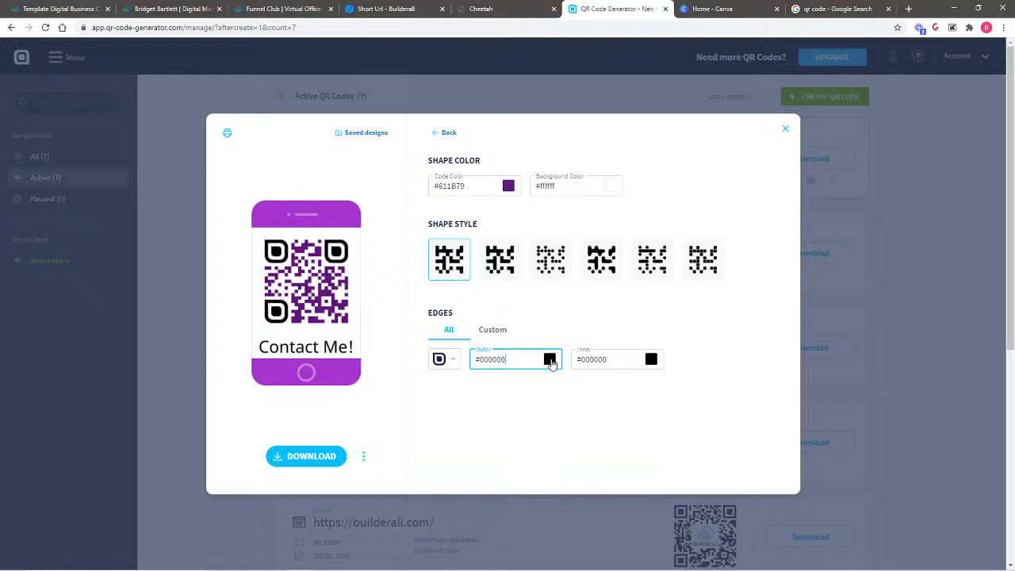
{"action": "left_click", "coordinate": [549, 359]}
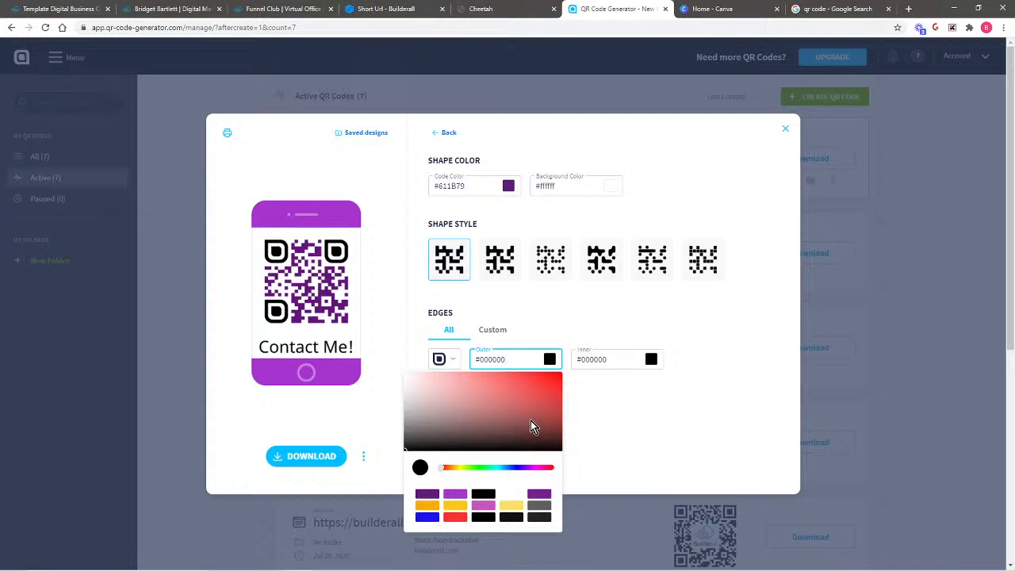
{"action": "left_click_drag", "start_coordinate": [531, 421], "coordinate": [539, 446]}
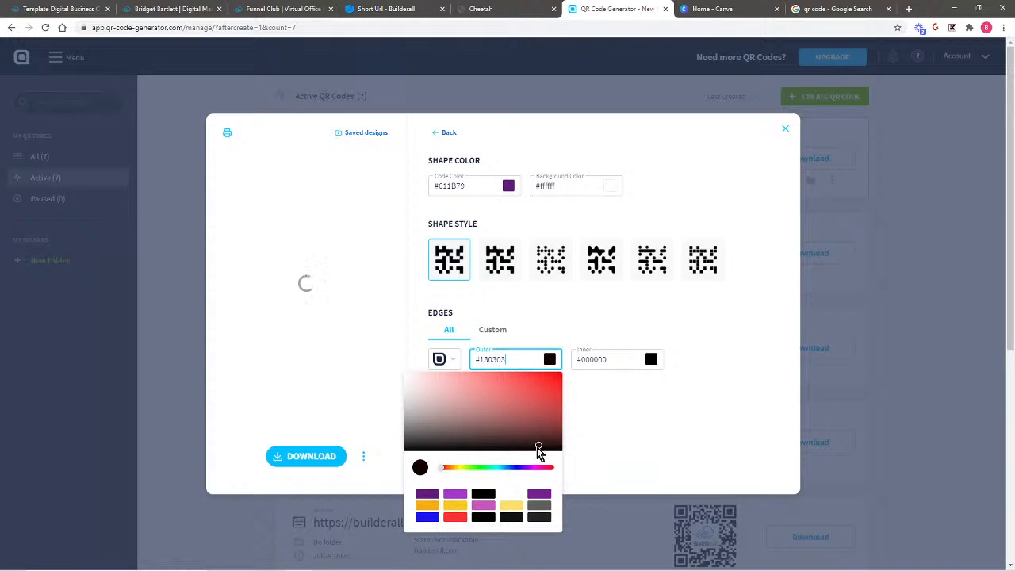
{"action": "left_click", "coordinate": [518, 467]}
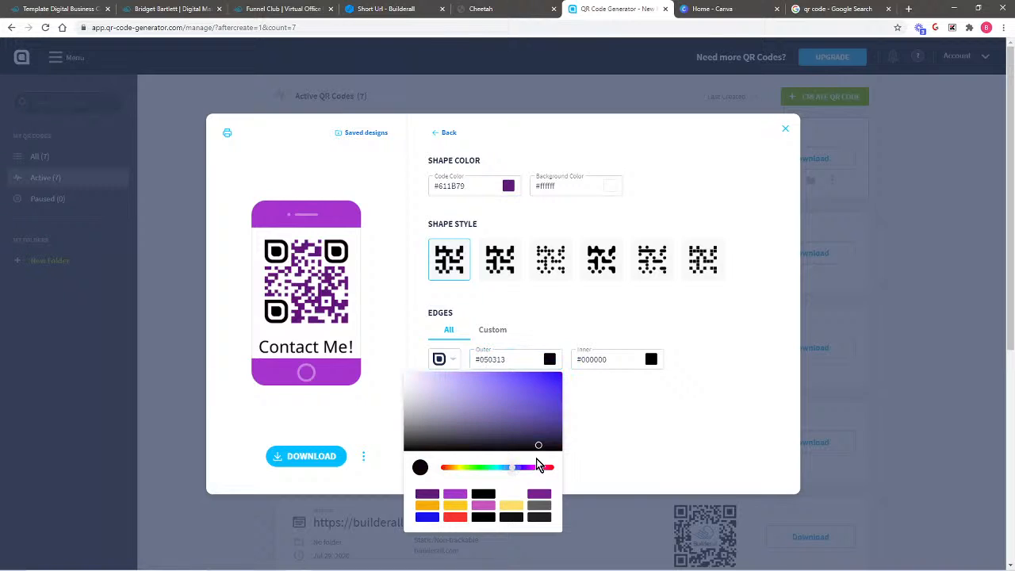
{"action": "left_click", "coordinate": [538, 441]}
{"action": "mouse_move", "coordinate": [538, 440]}
{"action": "left_mouse_down"}
{"action": "mouse_move", "coordinate": [527, 431]}
{"action": "mouse_move", "coordinate": [544, 440]}
{"action": "mouse_move", "coordinate": [545, 397]}
{"action": "left_mouse_up"}
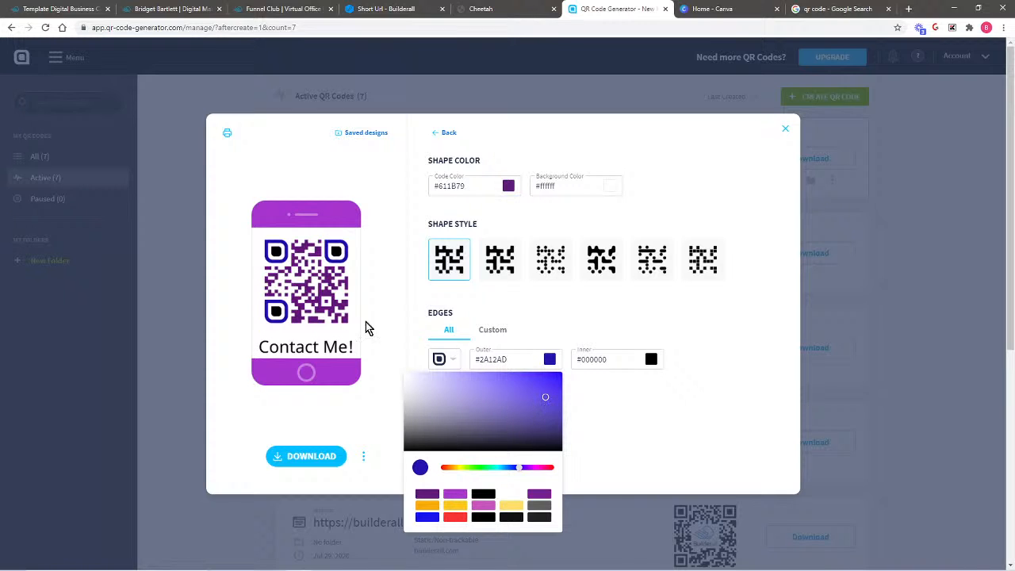
Step: Set the inner color of all QR code edges to the dark blue #1F1070
{"action": "left_click", "coordinate": [638, 360]}
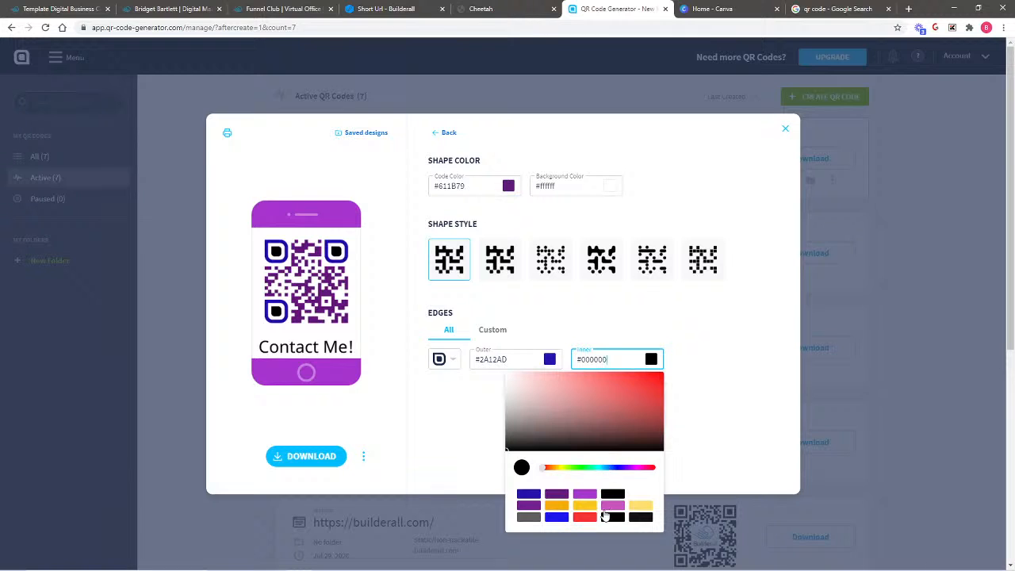
{"action": "left_click", "coordinate": [528, 493]}
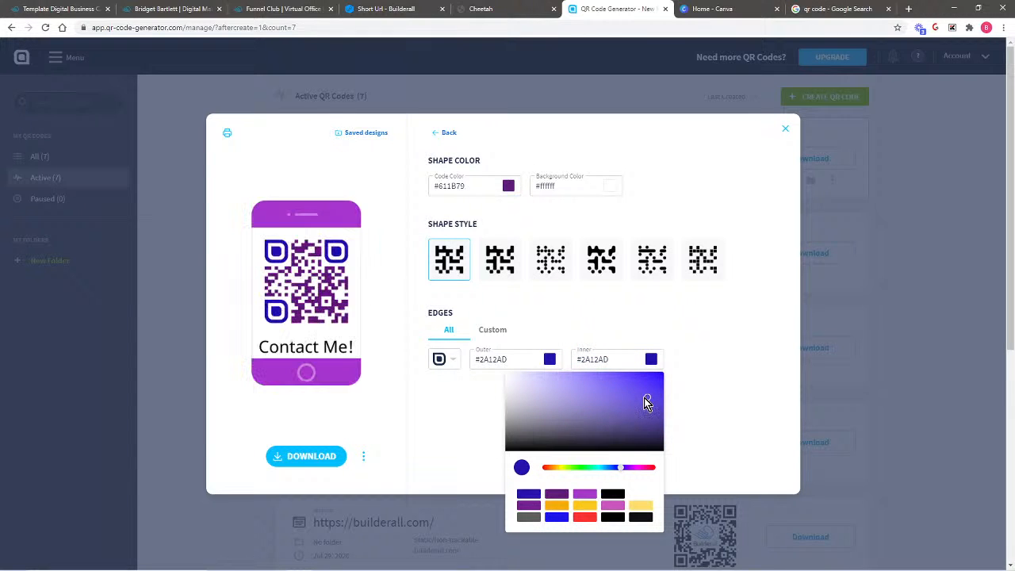
{"action": "left_click_drag", "start_coordinate": [643, 397], "coordinate": [641, 417]}
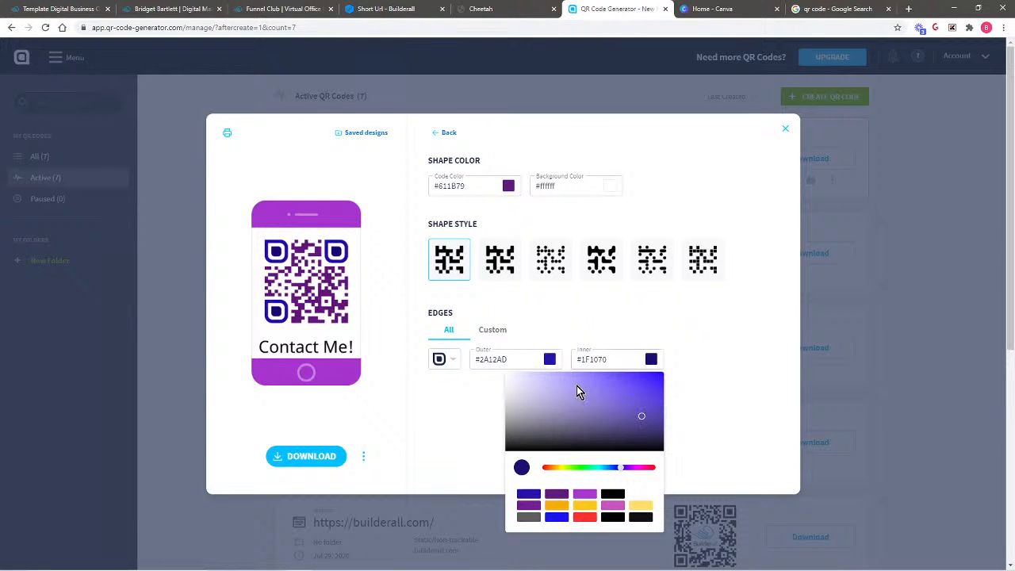
{"action": "left_click", "coordinate": [428, 463]}
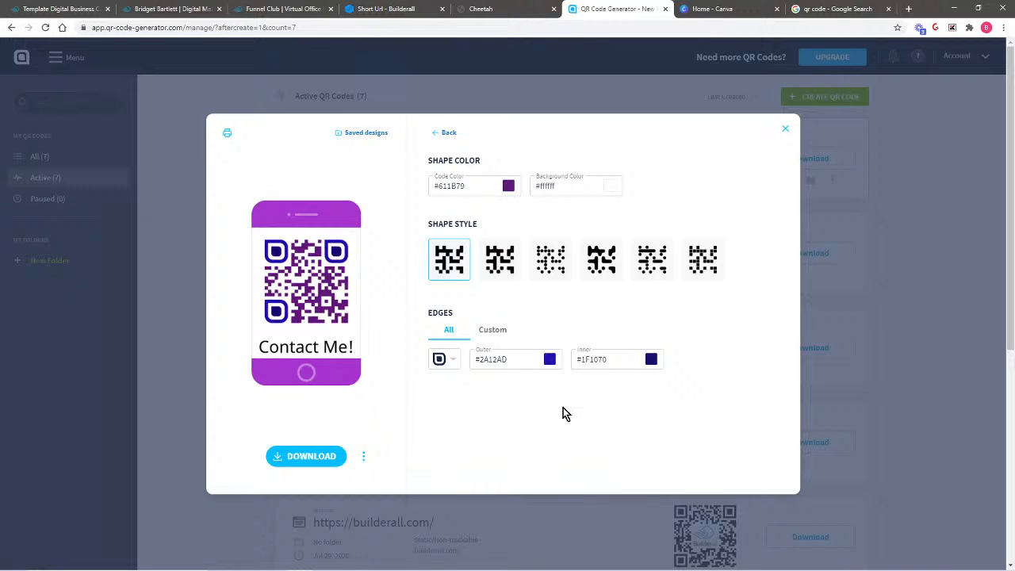
Step: Check the custom settings for the individual corner edges and add the Builderall logo to the center of the QR code
{"action": "left_click", "coordinate": [500, 330]}
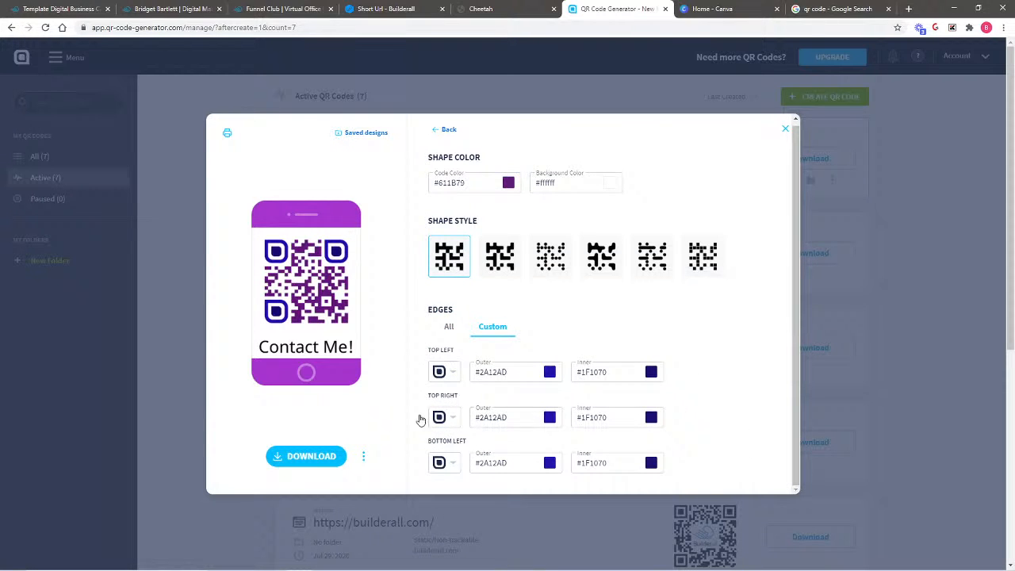
{"action": "scroll", "coordinate": [753, 371], "scroll_direction": "up", "scroll_amount": 1}
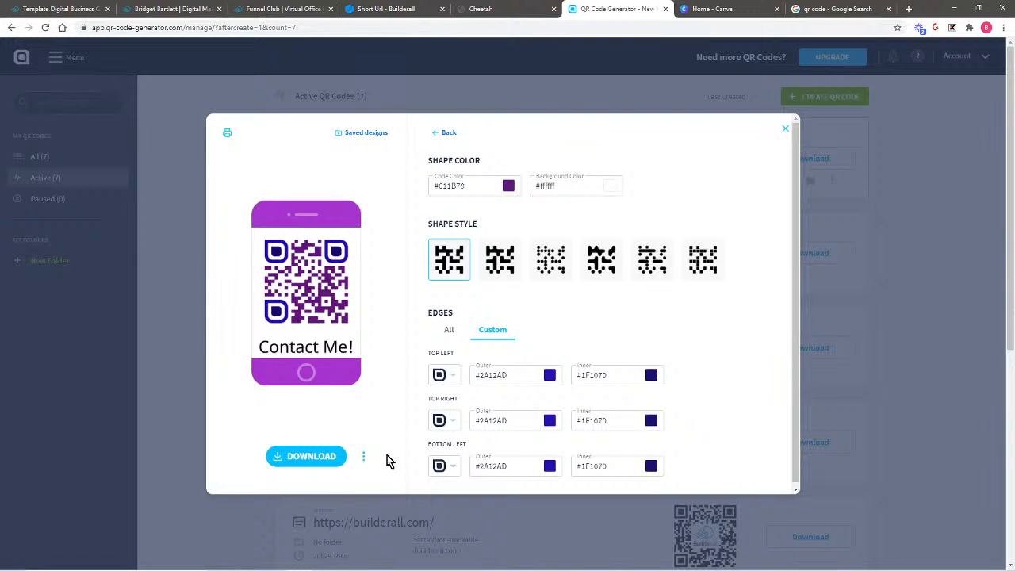
{"action": "left_click", "coordinate": [448, 134]}
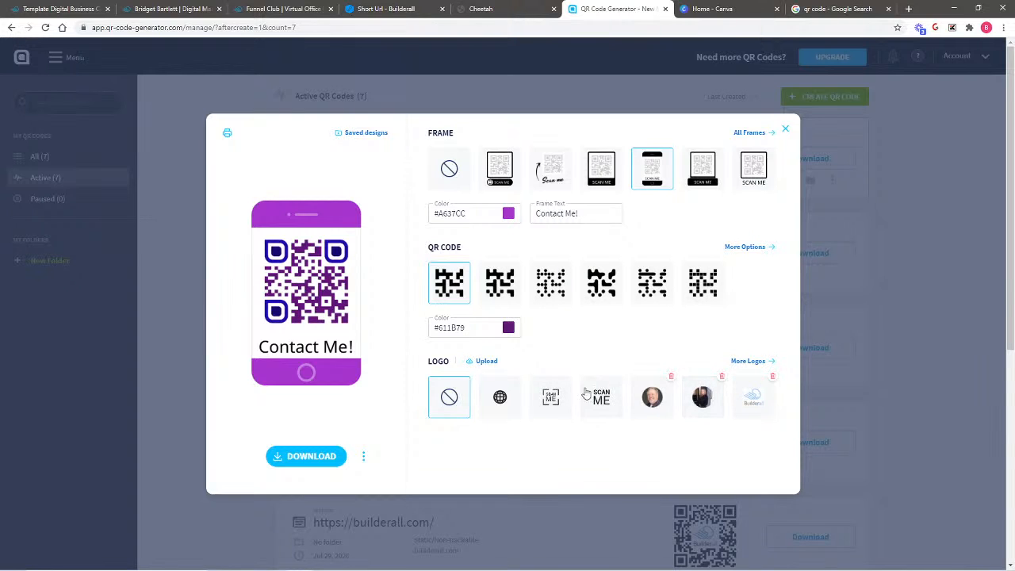
{"action": "left_click", "coordinate": [756, 402]}
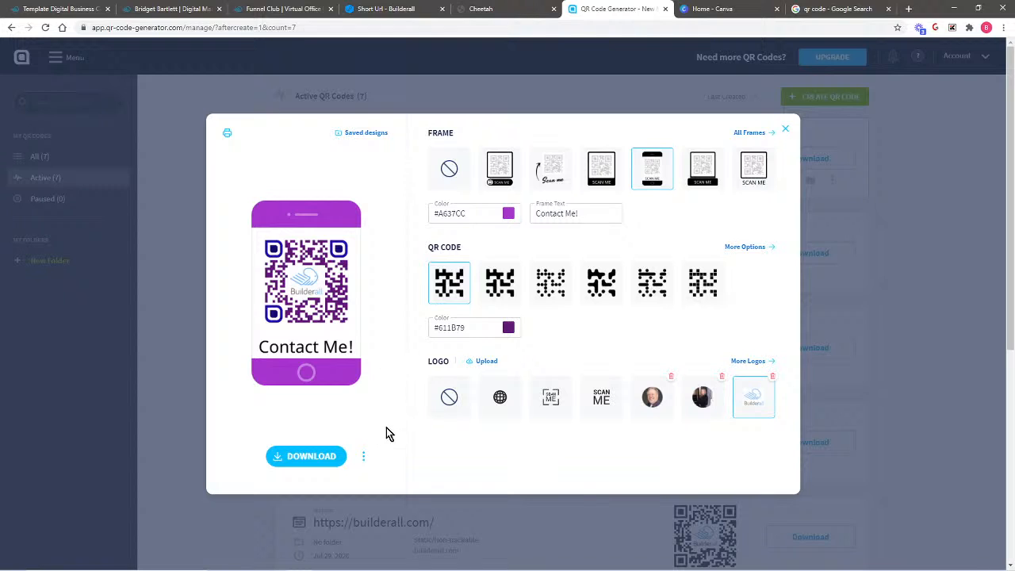
Step: Download the finished QR code to the Desktop as a PNG image named QR CODE SAMPLE
{"action": "left_click", "coordinate": [312, 456]}
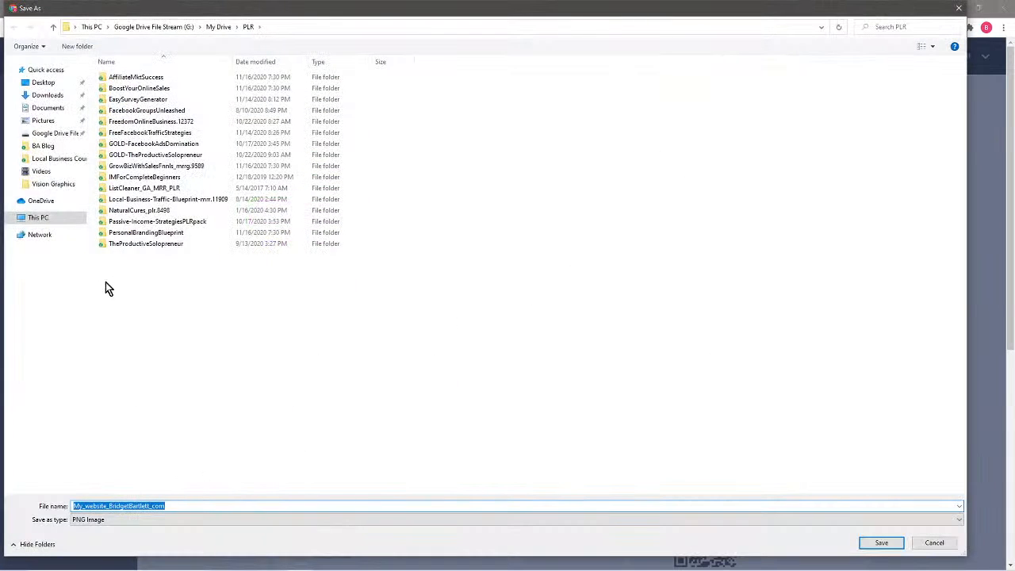
{"action": "left_click", "coordinate": [43, 82]}
{"action": "left_click", "coordinate": [335, 505]}
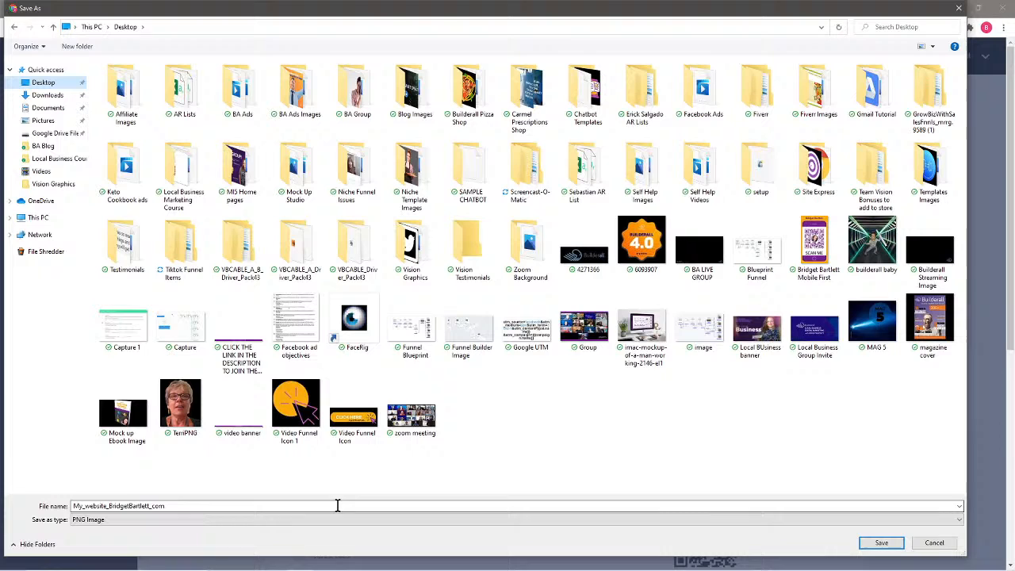
{"action": "double_click", "coordinate": [227, 506]}
{"action": "type", "text": "QR CO"}
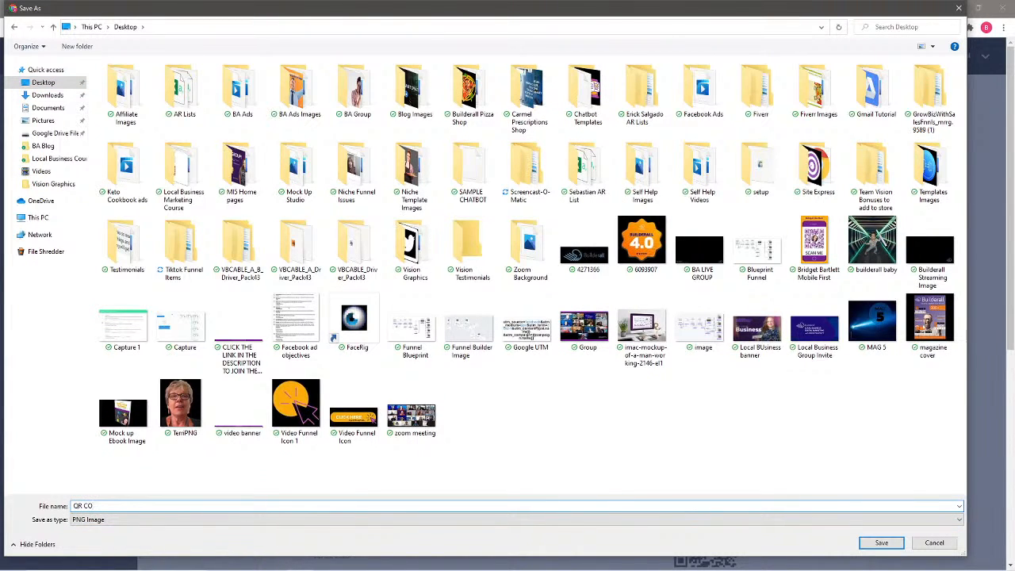
{"action": "type", "text": "CDE SAMPLE"}
{"action": "left_click", "coordinate": [884, 543]}
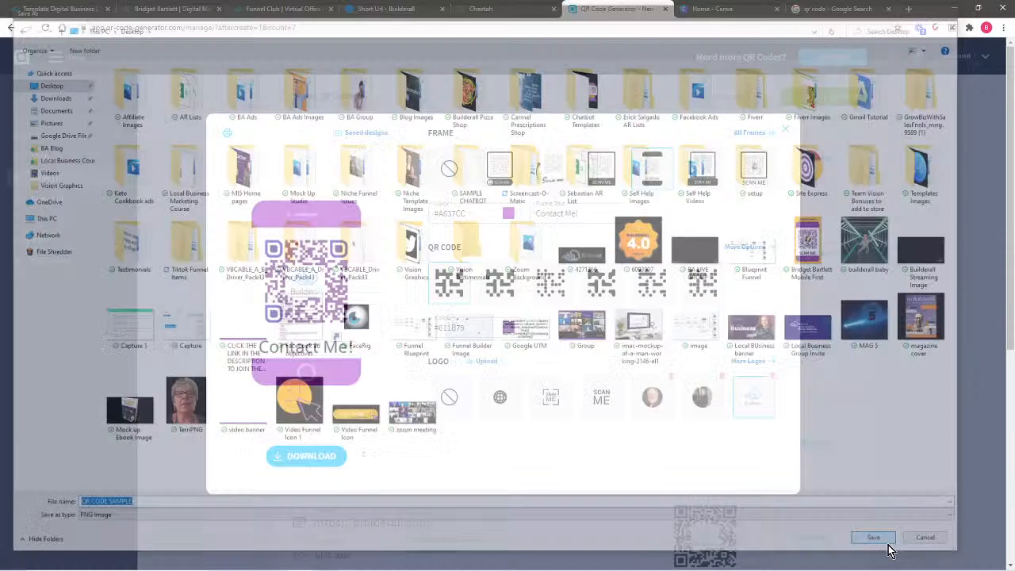
Step: Switch to Canva, search for "mobile" and create a blank Mobile-First Presentation design
{"action": "left_click", "coordinate": [730, 7]}
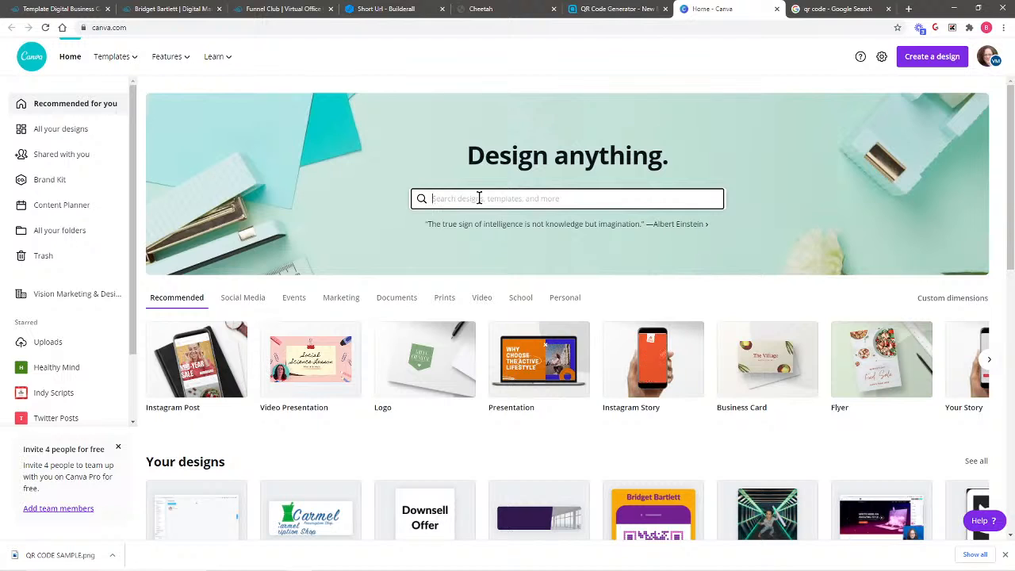
{"action": "type", "text": "mobile"}
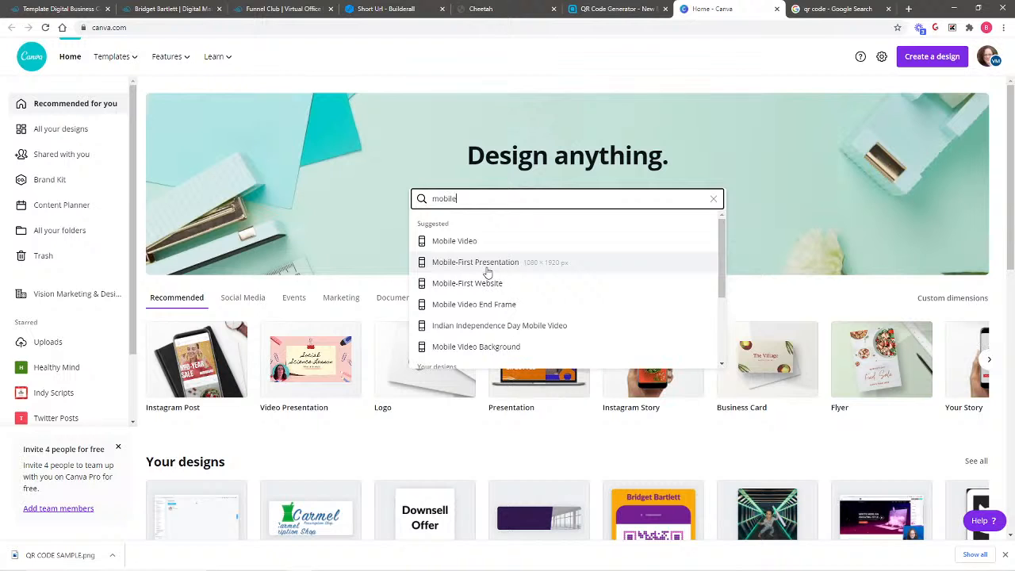
{"action": "left_click", "coordinate": [483, 263]}
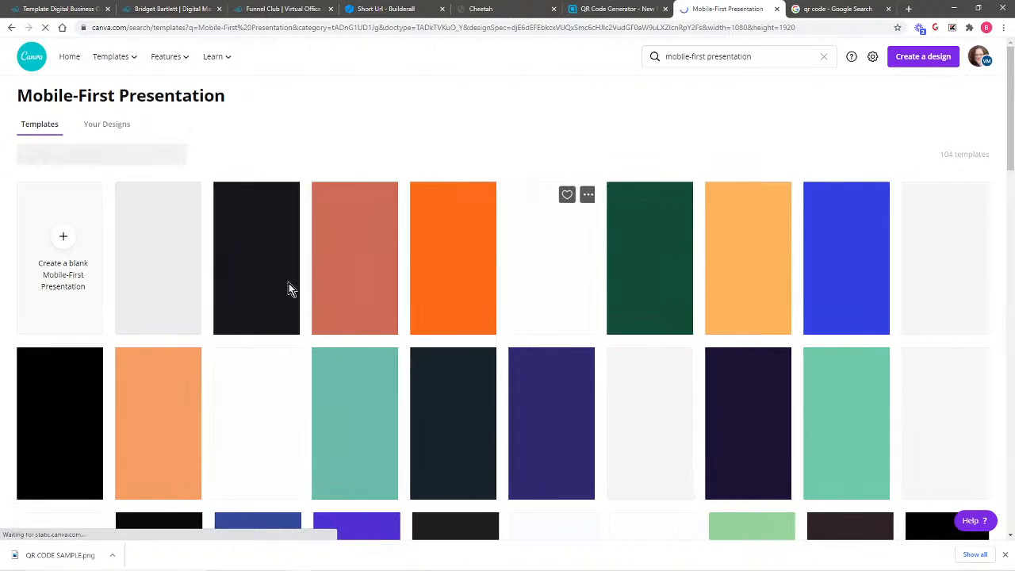
{"action": "left_click", "coordinate": [63, 236]}
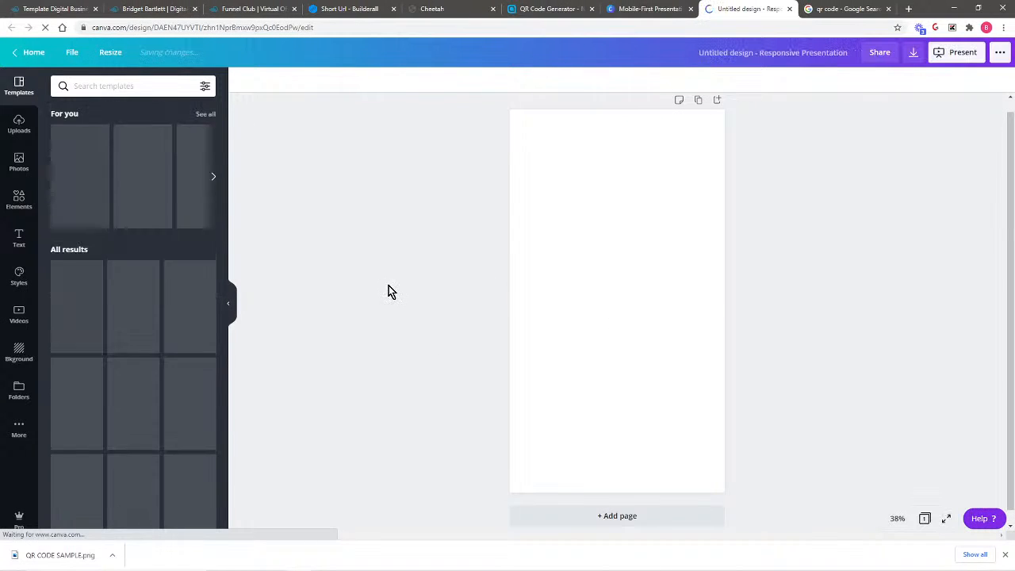
Step: Upload the downloaded QR CODE SAMPLE.png to the design's image uploads
{"action": "left_click", "coordinate": [32, 131]}
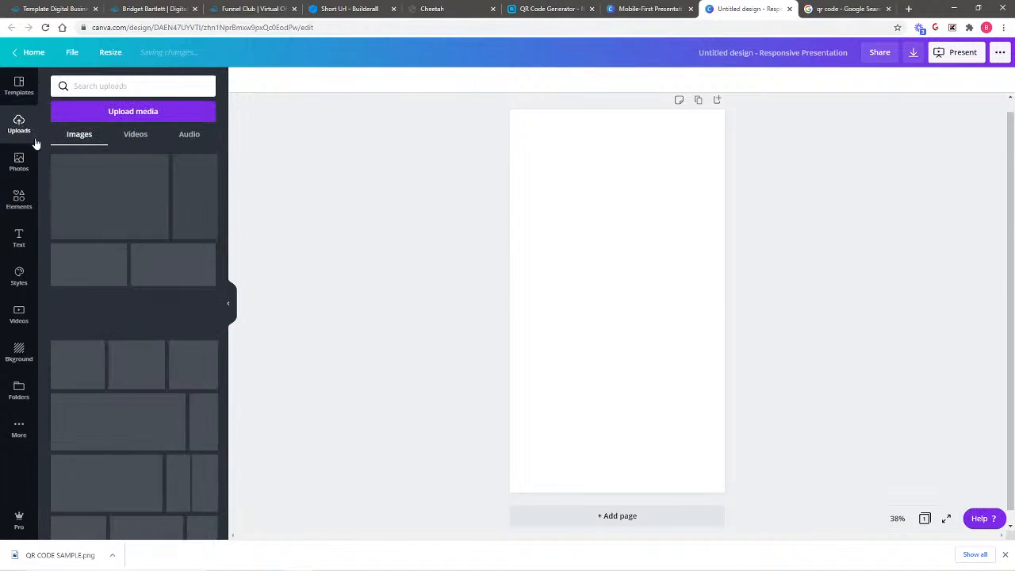
{"action": "left_click_drag", "start_coordinate": [9, 558], "coordinate": [131, 111]}
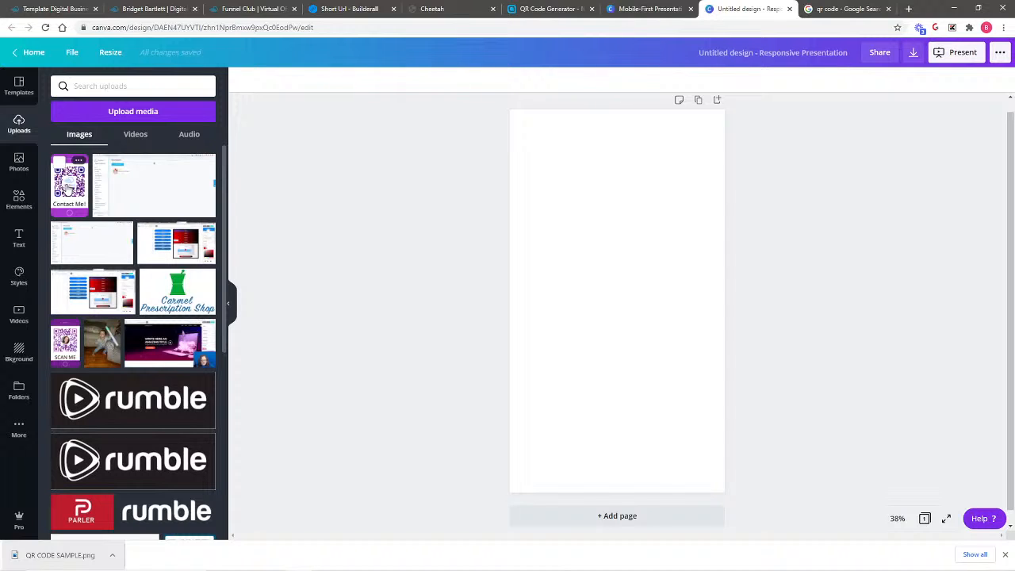
Step: Add the uploaded QR code image to the blank page and move it slightly down
{"action": "left_click", "coordinate": [69, 188]}
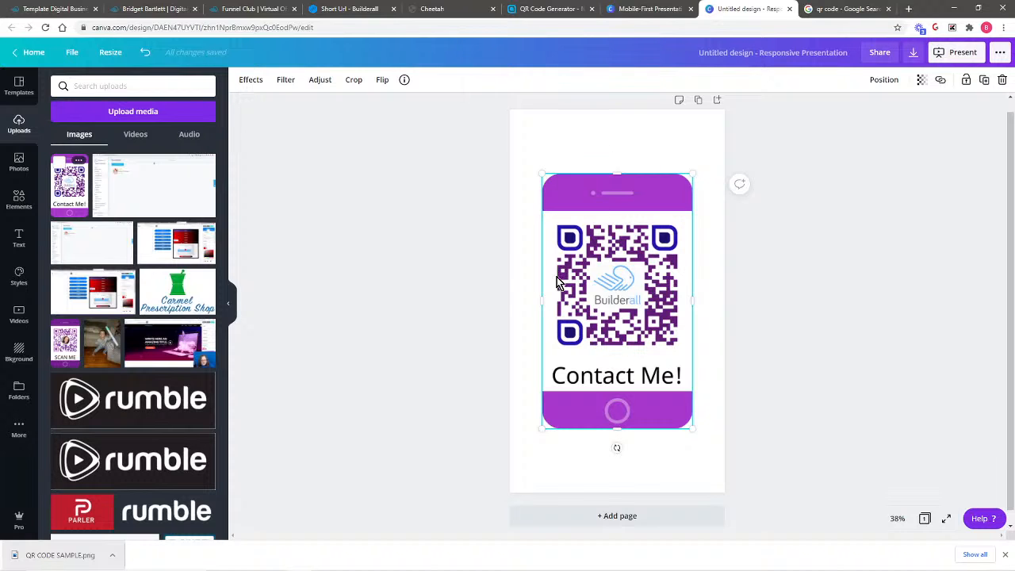
{"action": "mouse_move", "coordinate": [622, 309]}
{"action": "left_mouse_down"}
{"action": "mouse_move", "coordinate": [623, 333]}
{"action": "mouse_move", "coordinate": [622, 319]}
{"action": "left_mouse_up"}
Step: Try the Personal Brand purple, pink, orange and yellow colors as the page background
{"action": "left_click", "coordinate": [583, 148]}
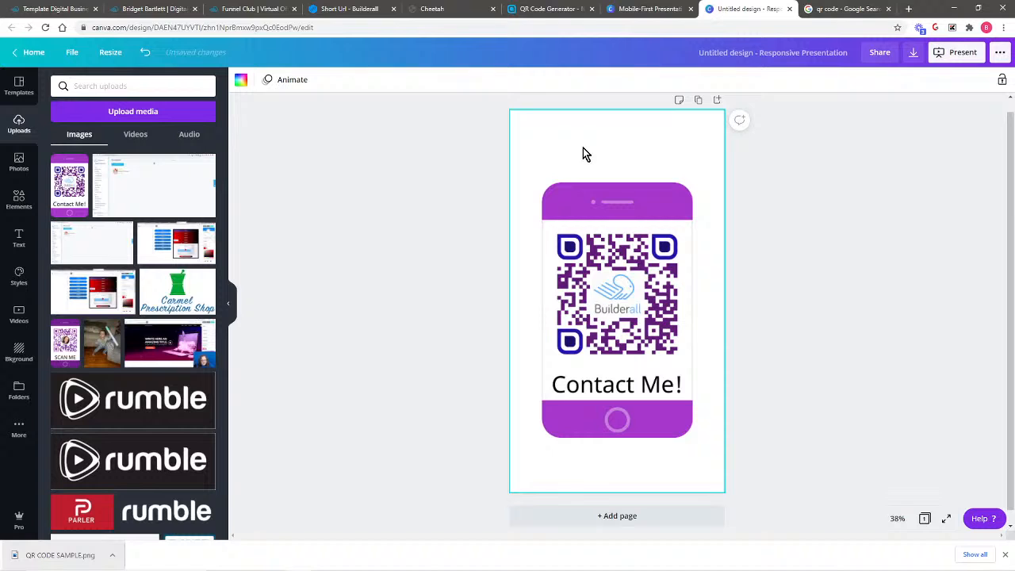
{"action": "left_click", "coordinate": [241, 80]}
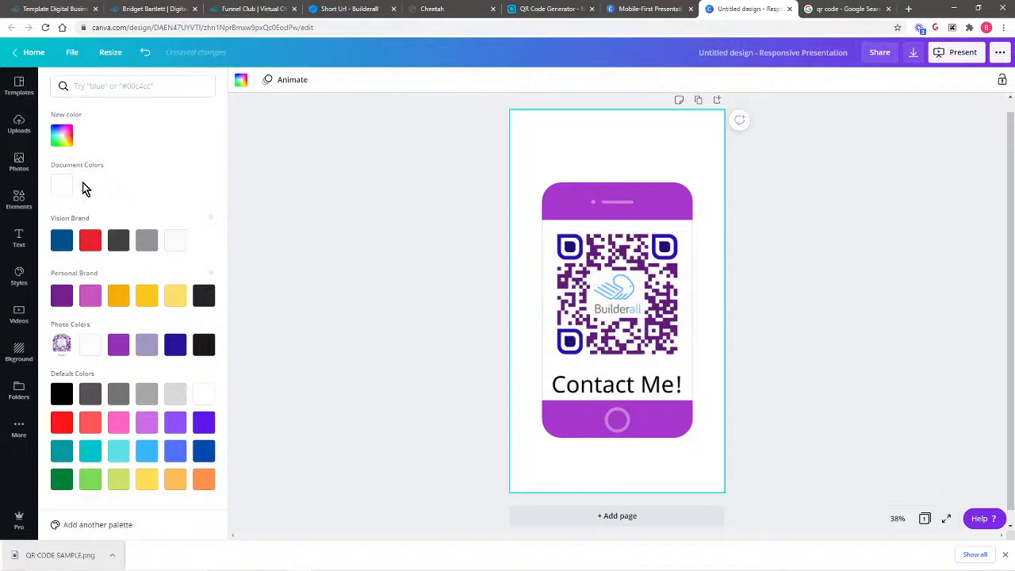
{"action": "left_click", "coordinate": [62, 294]}
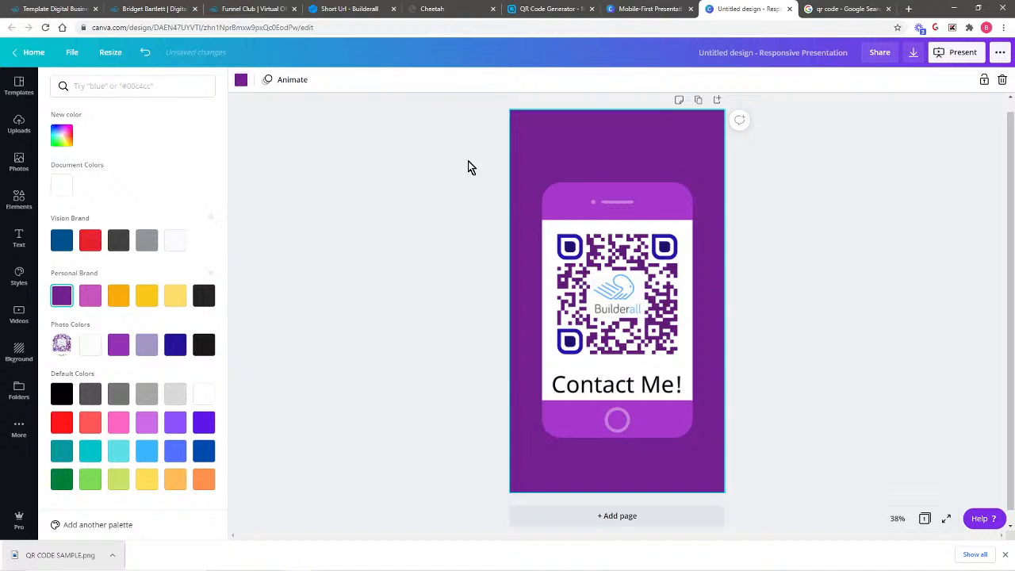
{"action": "left_click", "coordinate": [90, 295]}
{"action": "left_click", "coordinate": [118, 295]}
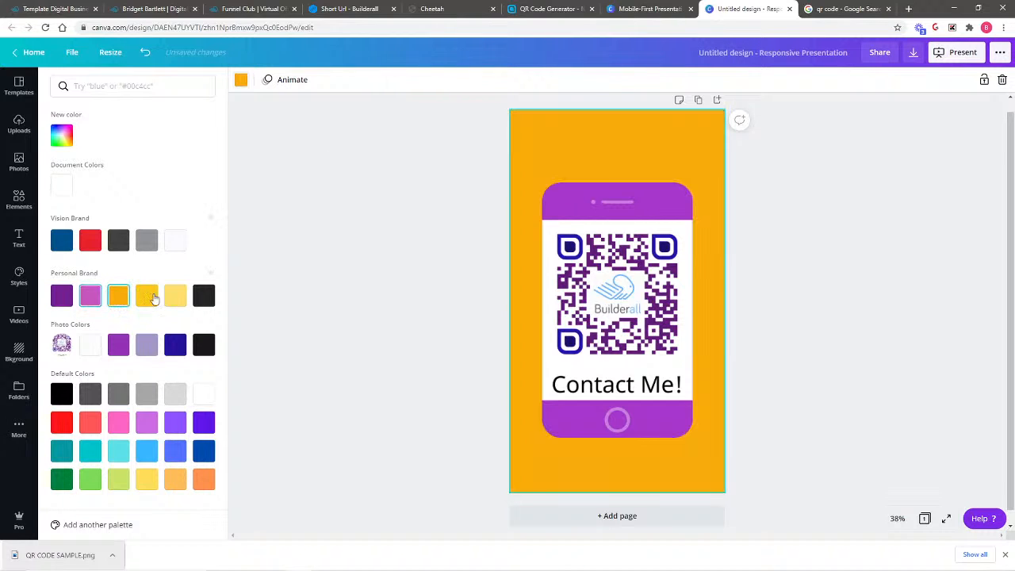
{"action": "left_click", "coordinate": [147, 295]}
{"action": "left_click", "coordinate": [175, 296]}
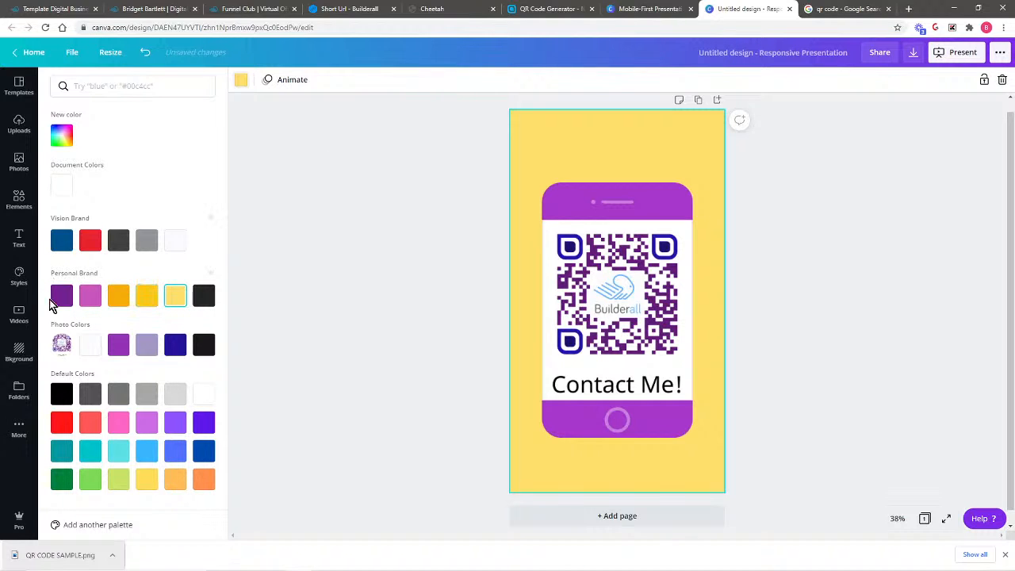
Step: Set the page background to a custom dark purple, #470E8F
{"action": "left_click", "coordinate": [62, 136]}
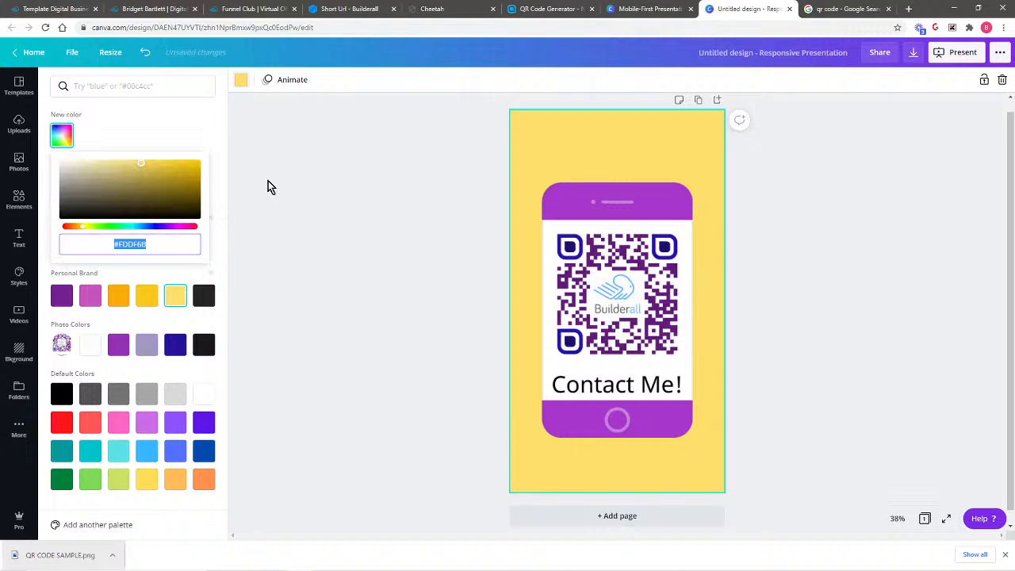
{"action": "left_click", "coordinate": [142, 197]}
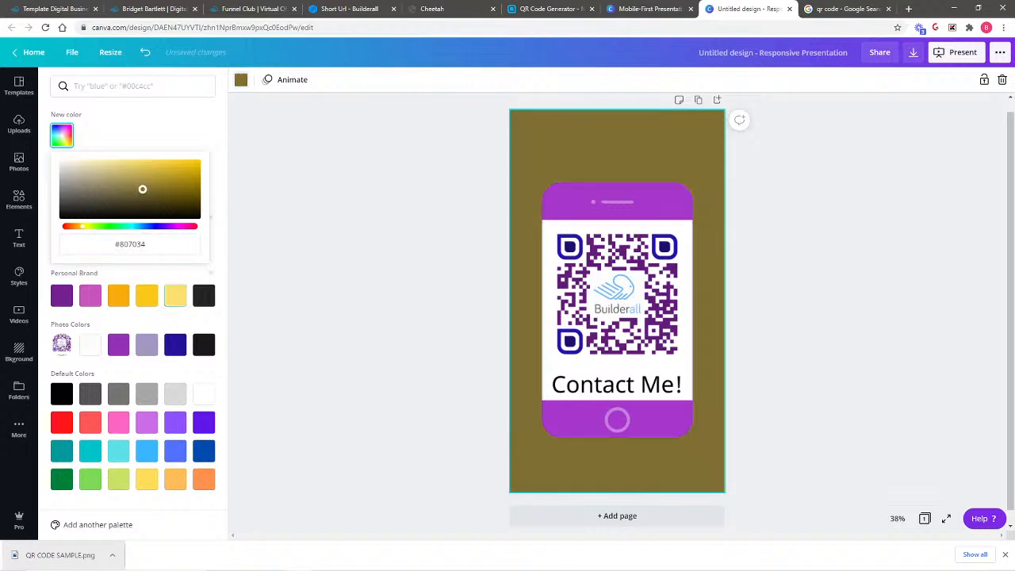
{"action": "left_click", "coordinate": [148, 227]}
{"action": "left_click_drag", "start_coordinate": [148, 228], "coordinate": [162, 227]}
{"action": "mouse_move", "coordinate": [185, 196]}
{"action": "left_mouse_down"}
{"action": "mouse_move", "coordinate": [192, 167]}
{"action": "mouse_move", "coordinate": [187, 186]}
{"action": "left_mouse_up"}
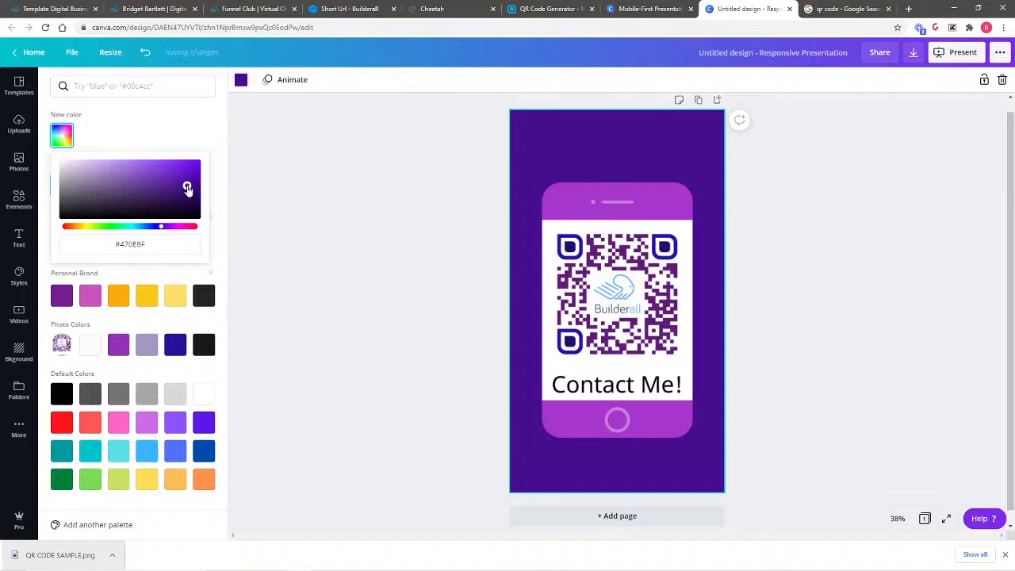
{"action": "left_click", "coordinate": [582, 149]}
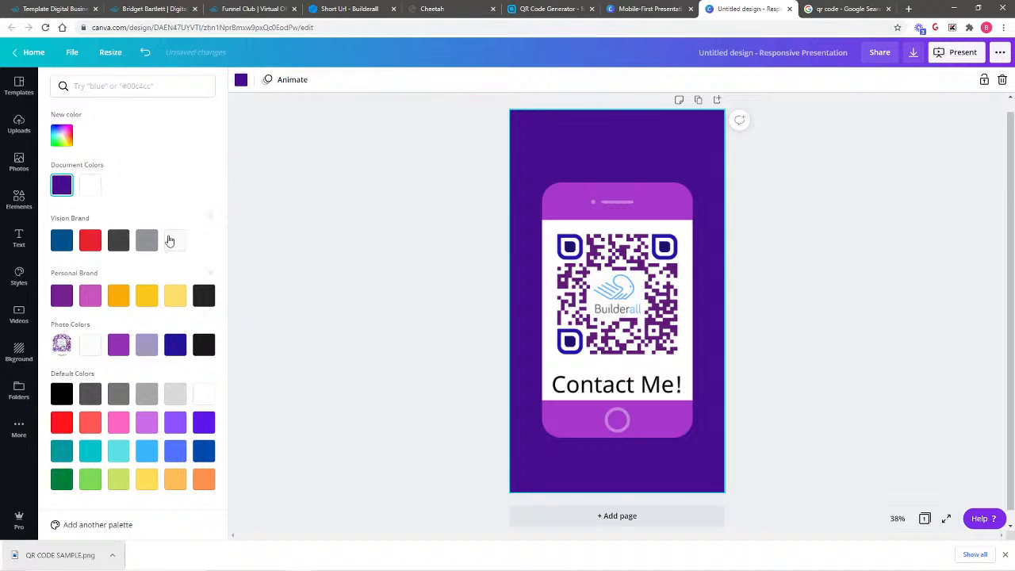
Step: Add a heading text box and place it above the phone graphic
{"action": "left_click", "coordinate": [23, 248]}
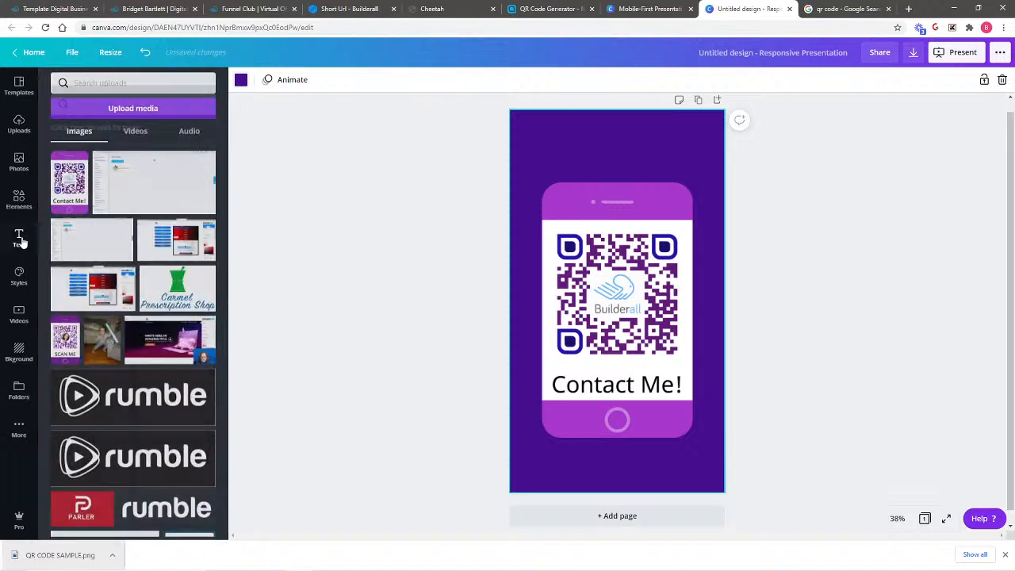
{"action": "left_click", "coordinate": [101, 136]}
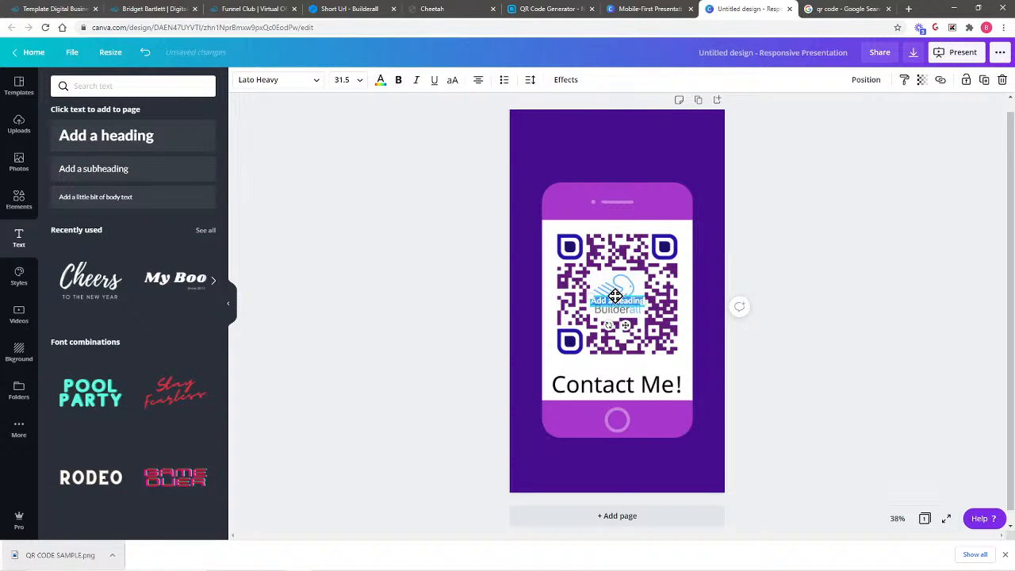
{"action": "left_click_drag", "start_coordinate": [616, 300], "coordinate": [591, 138]}
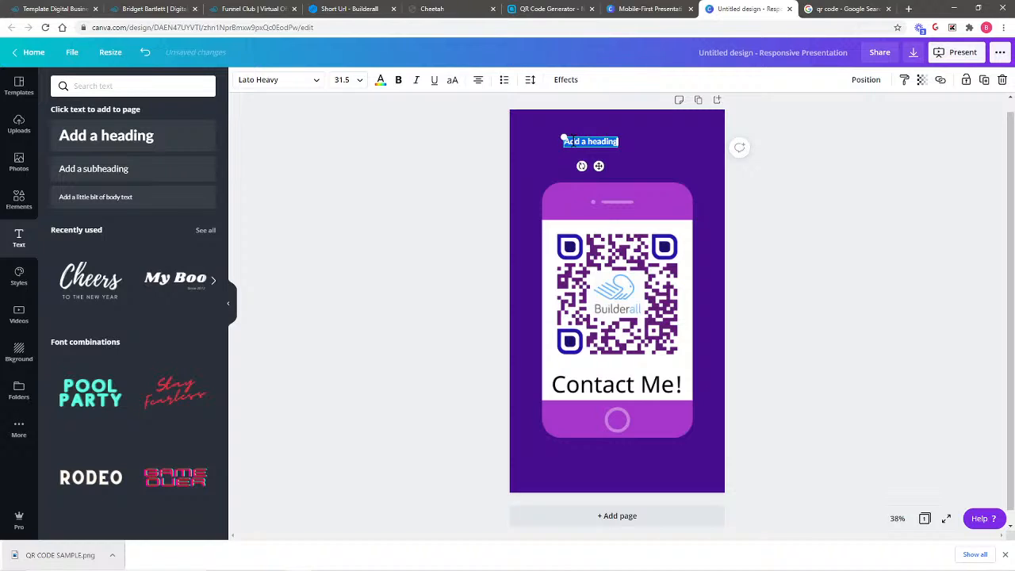
Step: Replace the placeholder heading text with the card owner's full name
{"action": "key", "text": "Left"}
{"action": "key", "text": "ctrl+shift+Right"}
{"action": "key", "text": "ctrl+shift+Right"}
{"action": "key", "text": "ctrl+shift+Right"}
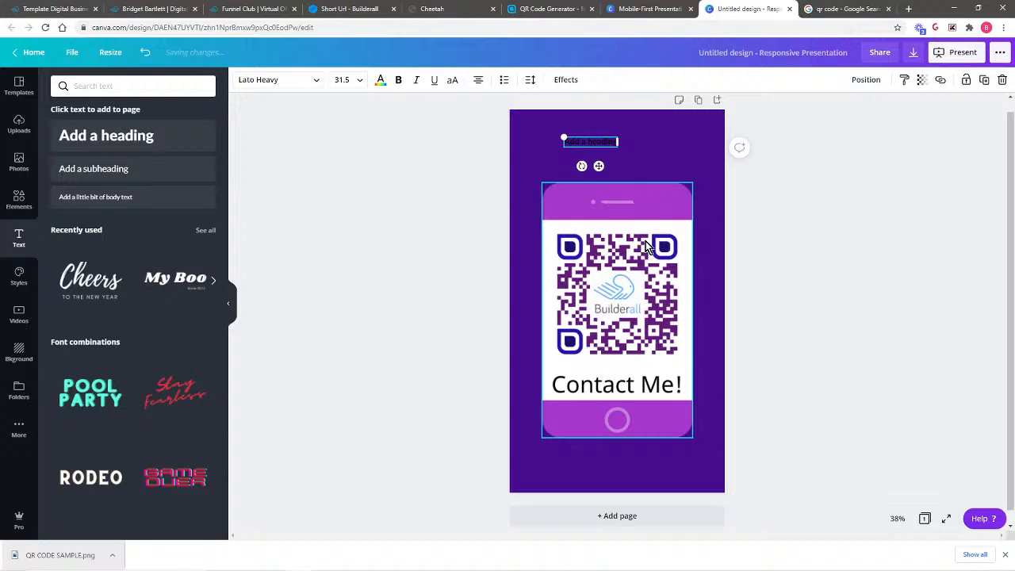
{"action": "double_click", "coordinate": [574, 143]}
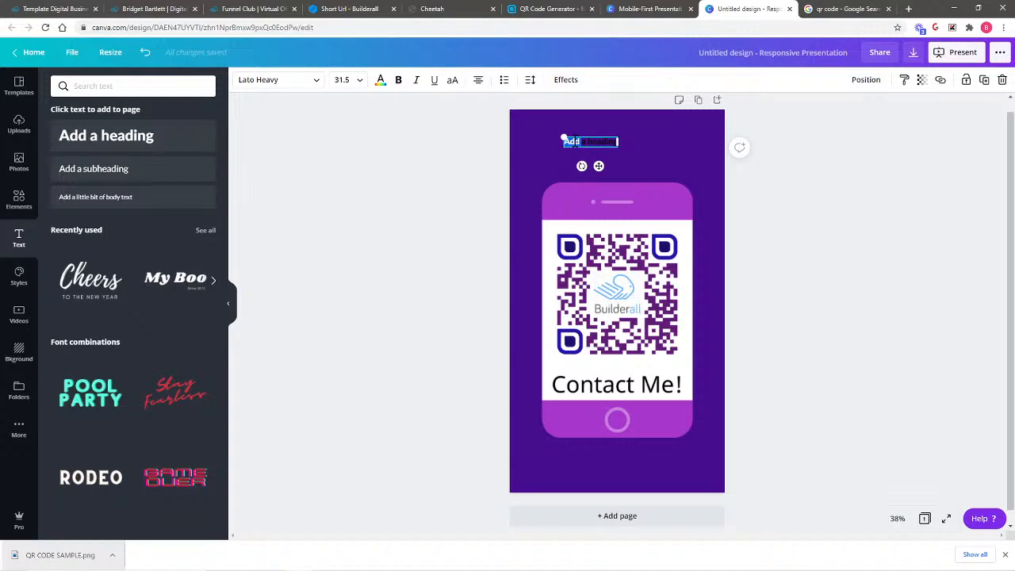
{"action": "type", "text": "Scan QR Co"}
{"action": "key", "text": "ctrl+z"}
Step: Enlarge the name heading to font size 92.2 and center it above the phone graphic
{"action": "left_click_drag", "start_coordinate": [561, 137], "coordinate": [590, 128]}
{"action": "left_click_drag", "start_coordinate": [648, 150], "coordinate": [703, 162]}
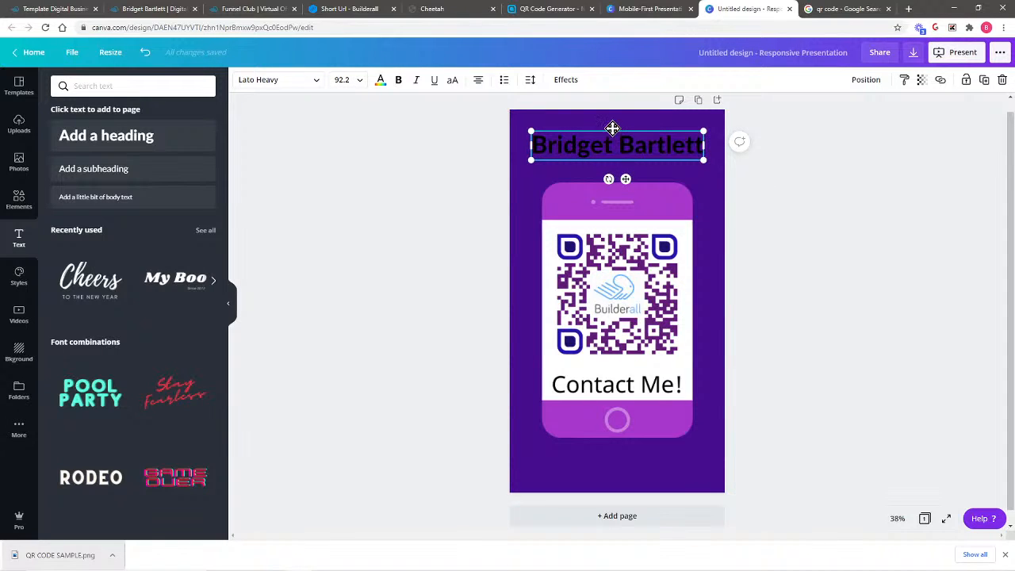
{"action": "left_click_drag", "start_coordinate": [613, 130], "coordinate": [615, 129]}
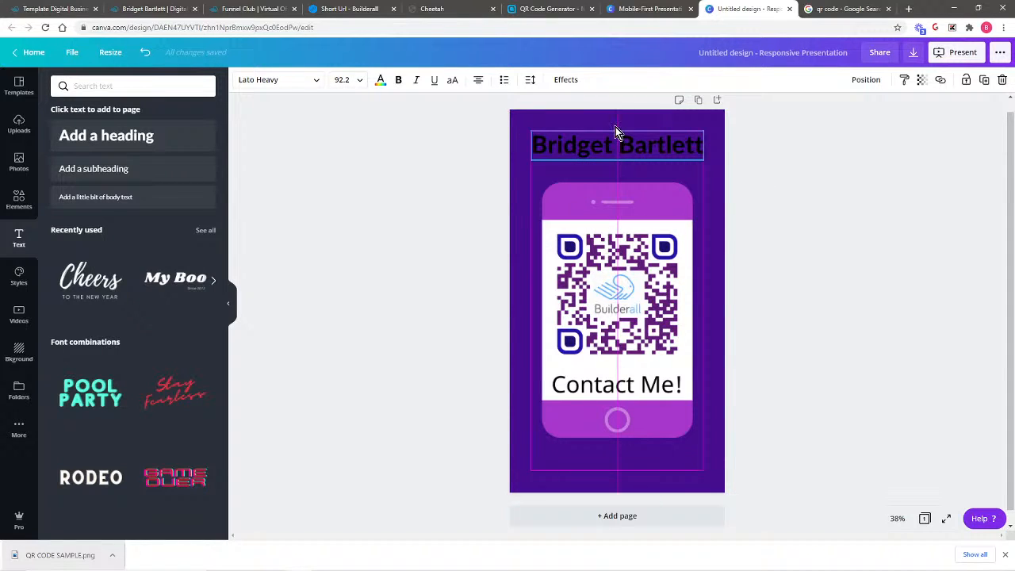
{"action": "left_click_drag", "start_coordinate": [615, 127], "coordinate": [614, 125]}
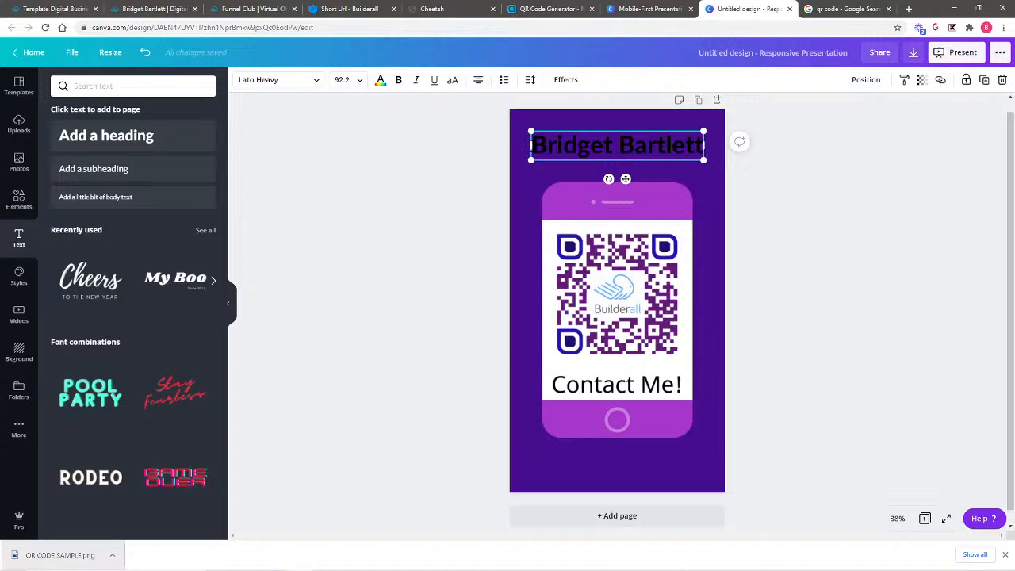
Step: Change the name heading's text color to white, #FFFFFF
{"action": "left_click_drag", "start_coordinate": [531, 145], "coordinate": [700, 145]}
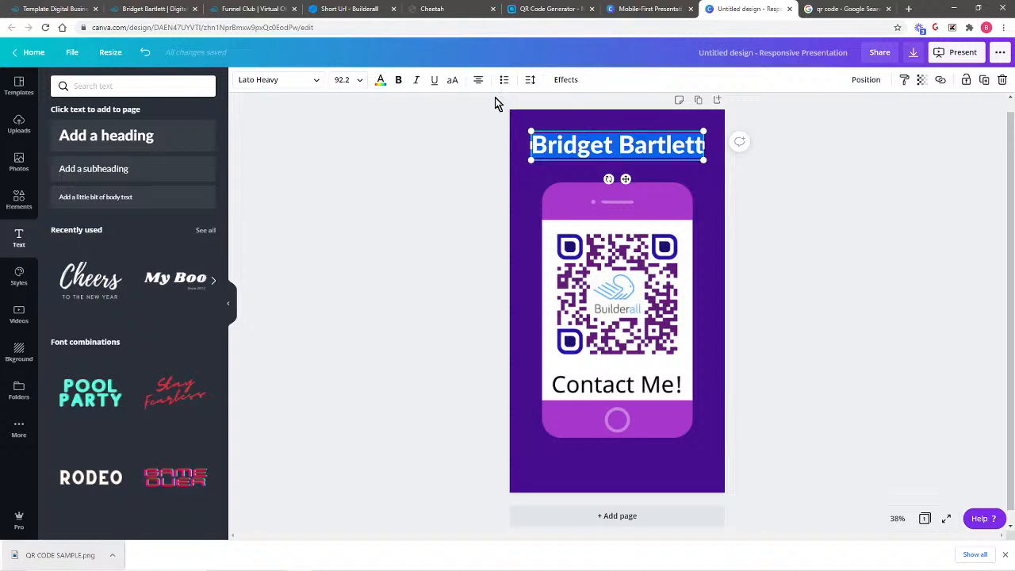
{"action": "left_click", "coordinate": [379, 82]}
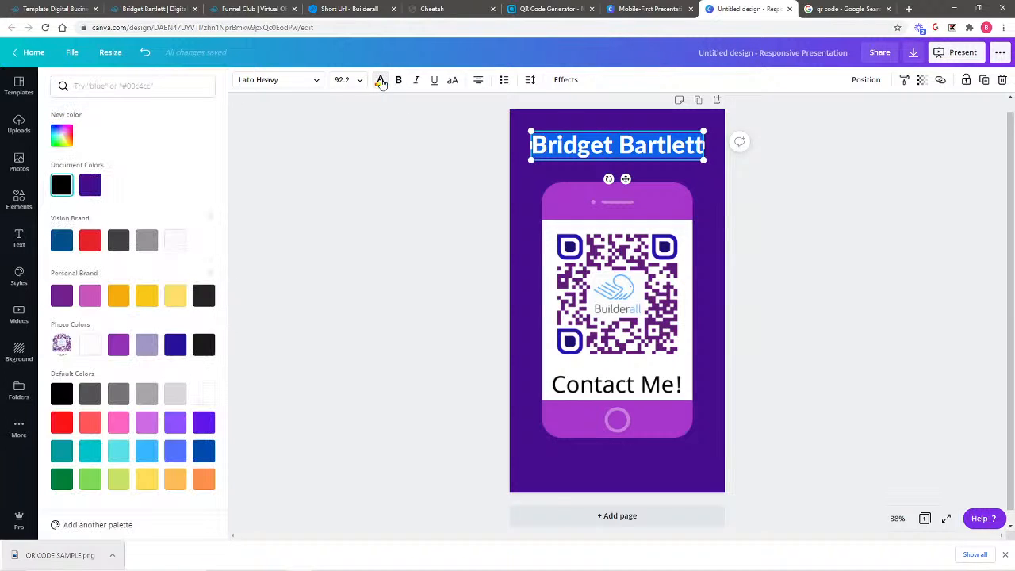
{"action": "left_click", "coordinate": [62, 136]}
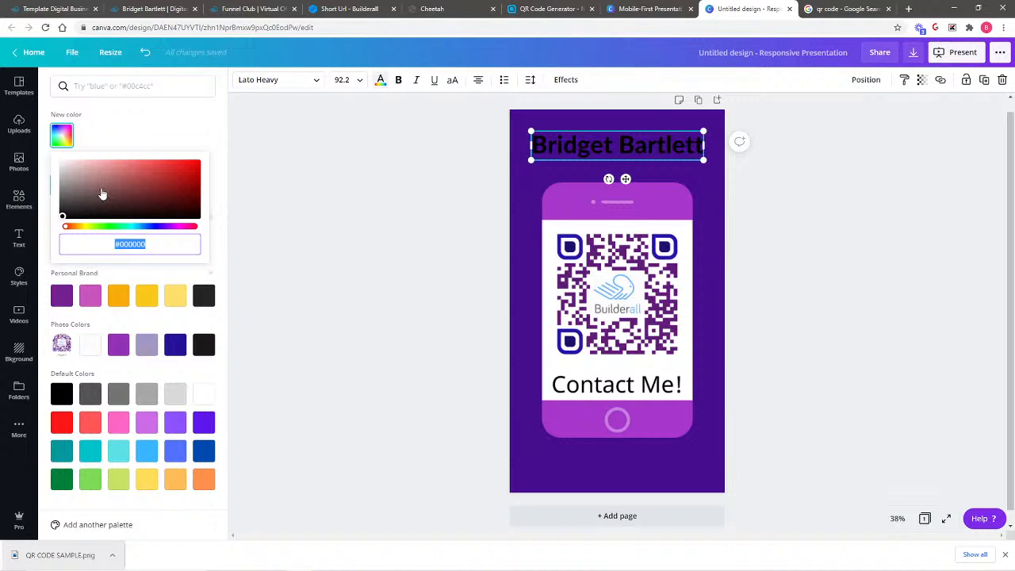
{"action": "left_click", "coordinate": [60, 161]}
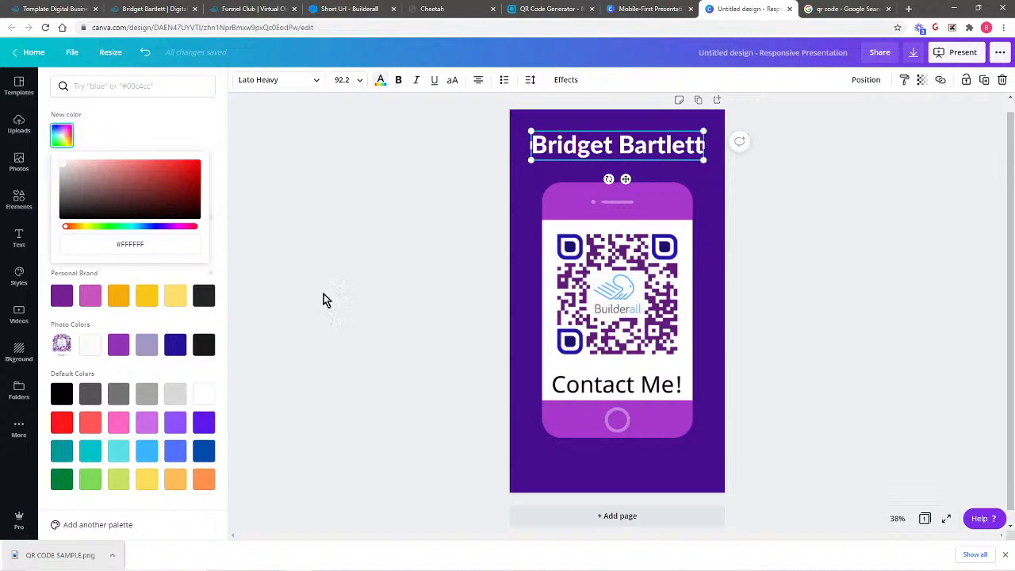
{"action": "left_click", "coordinate": [305, 210]}
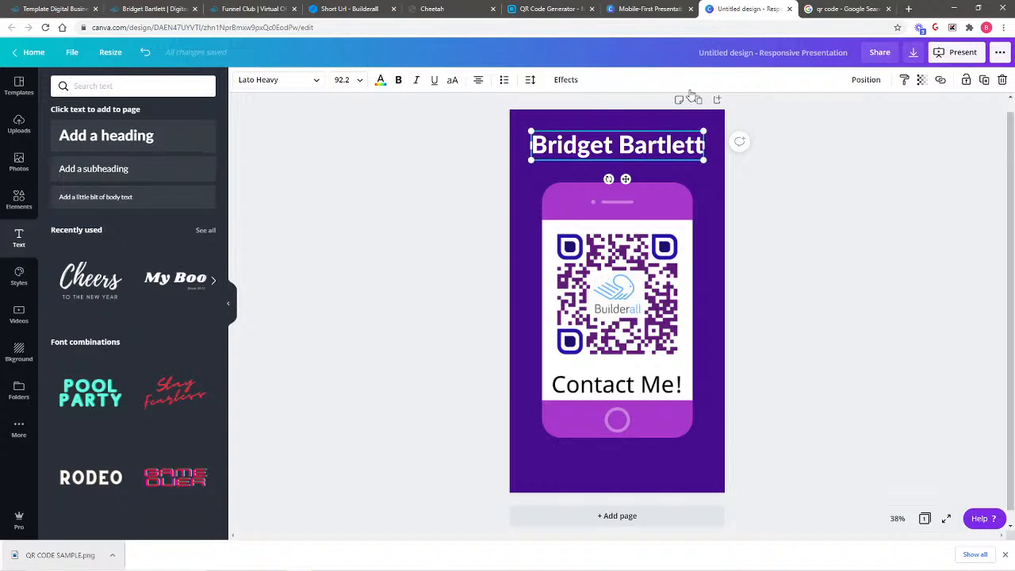
Step: Try the Shadow, Lift, Glitch, Neon and Curve text effects on the name heading
{"action": "left_click", "coordinate": [574, 83]}
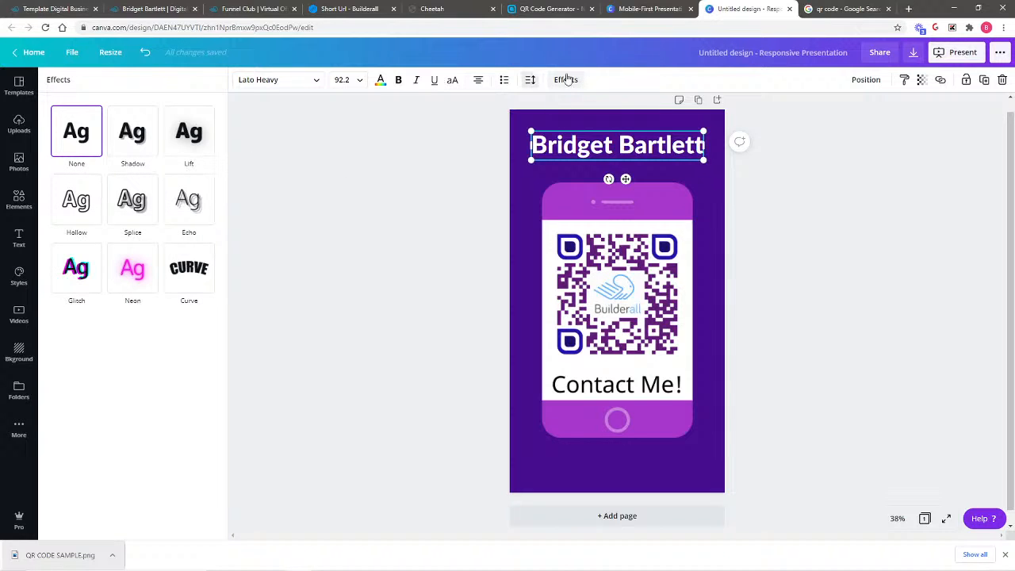
{"action": "left_click", "coordinate": [132, 134]}
{"action": "left_click", "coordinate": [188, 132]}
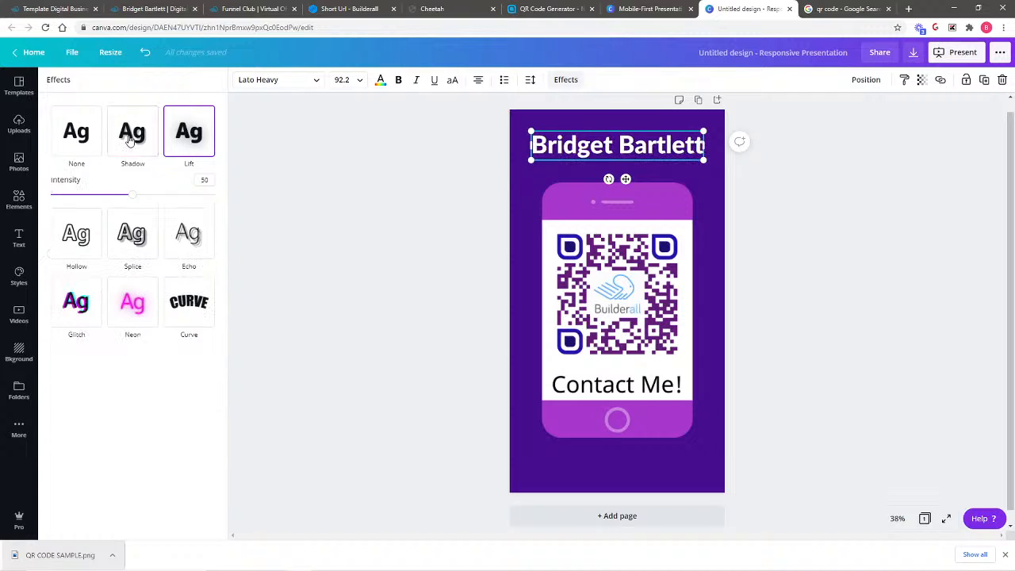
{"action": "left_click", "coordinate": [79, 317]}
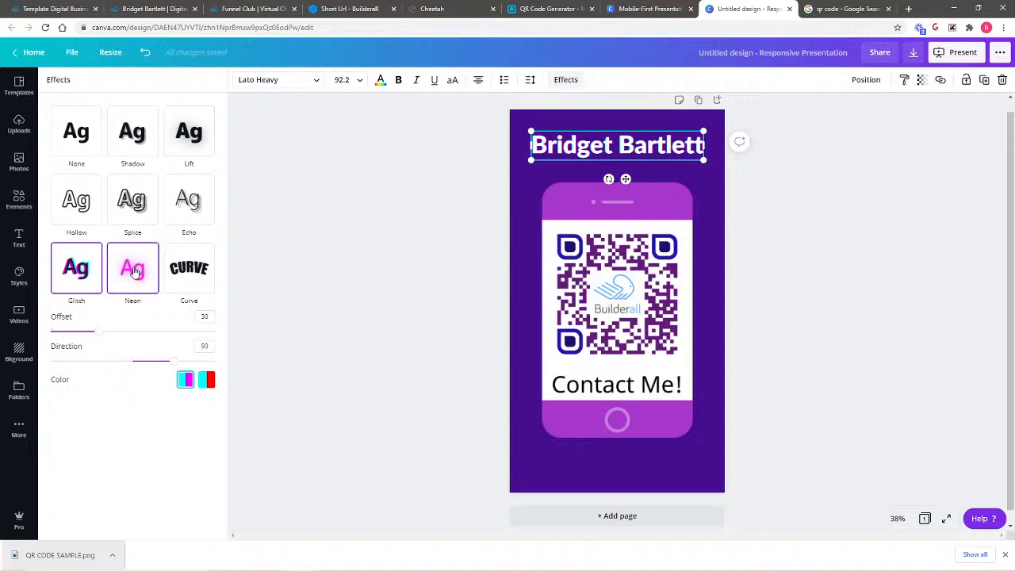
{"action": "left_click", "coordinate": [134, 272]}
{"action": "left_click", "coordinate": [201, 263]}
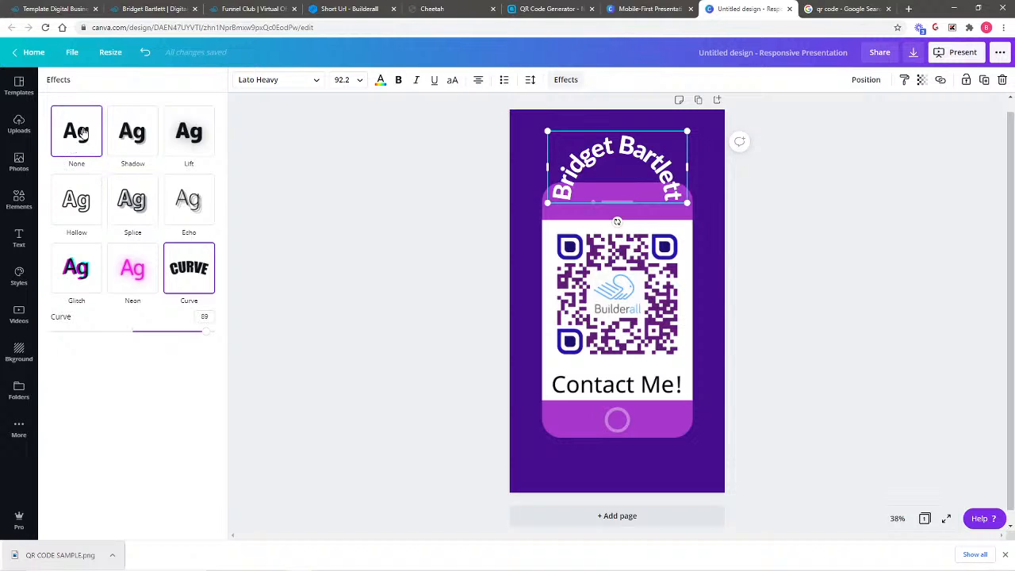
Step: Apply the Shadow effect to the name heading with a custom magenta shadow color, #FF00DE
{"action": "left_click", "coordinate": [134, 133]}
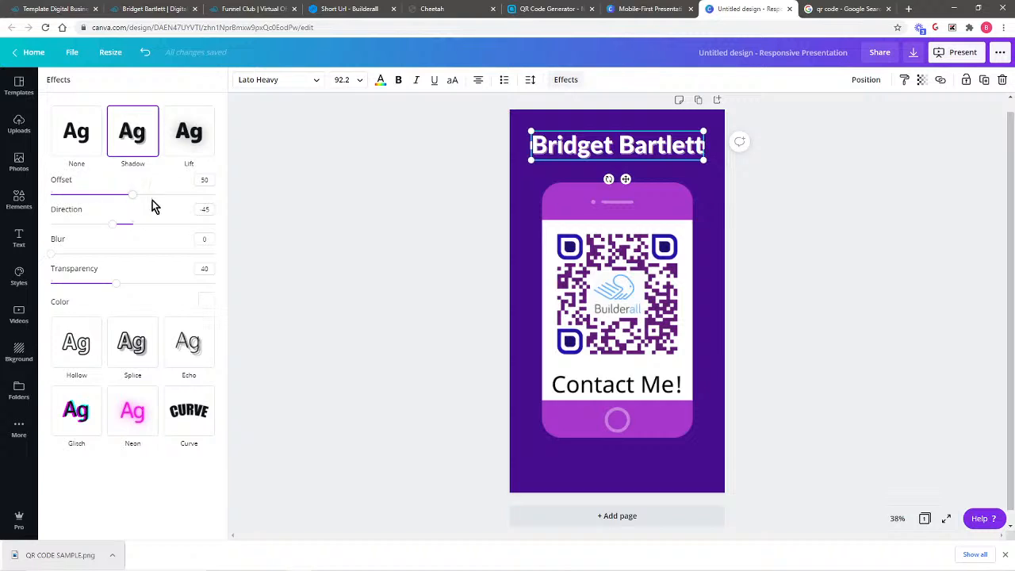
{"action": "left_click", "coordinate": [205, 300]}
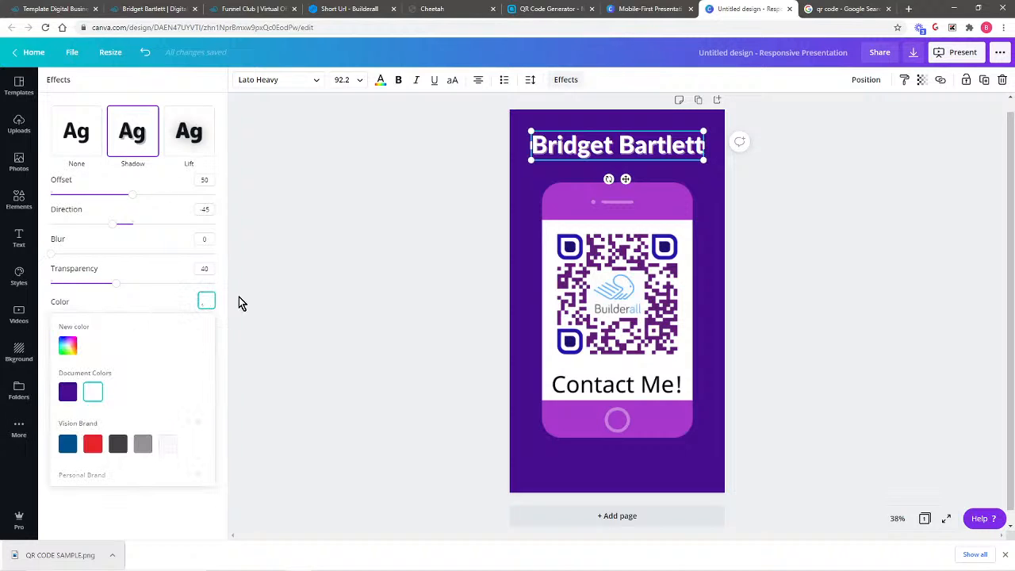
{"action": "left_click", "coordinate": [67, 390]}
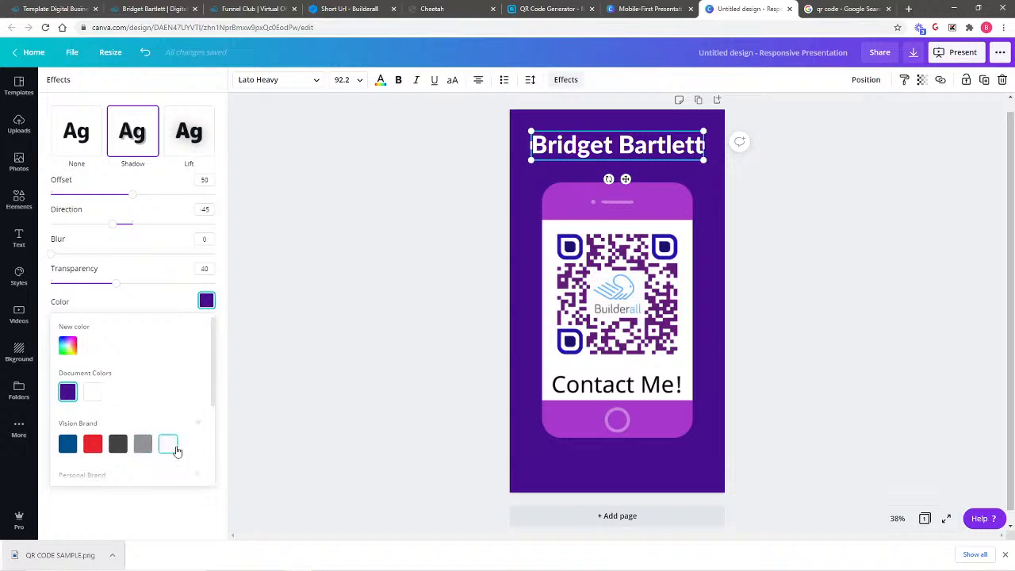
{"action": "left_click", "coordinate": [167, 446]}
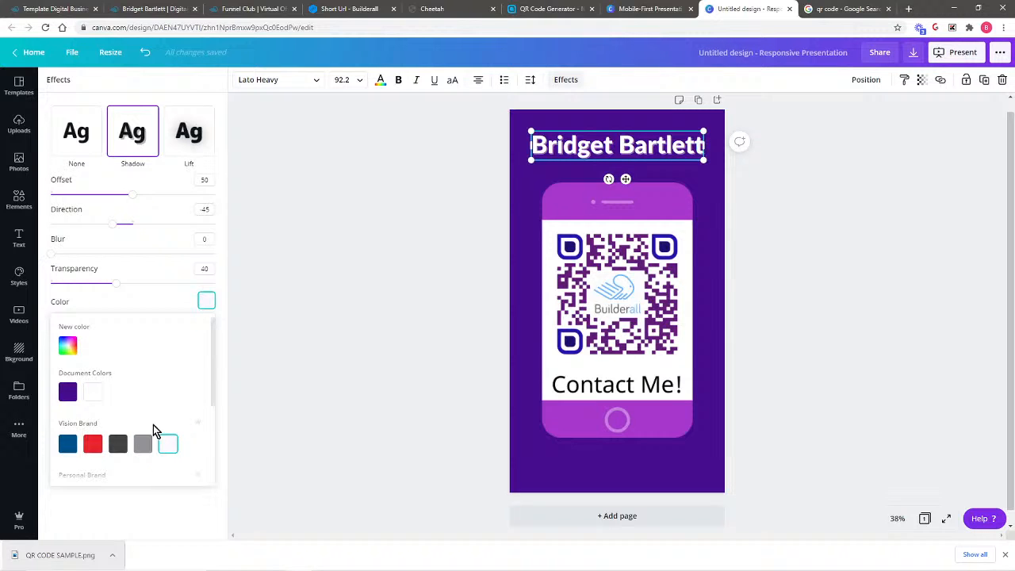
{"action": "left_click", "coordinate": [67, 345]}
{"action": "left_click_drag", "start_coordinate": [131, 372], "coordinate": [103, 371]}
{"action": "left_click", "coordinate": [84, 371]}
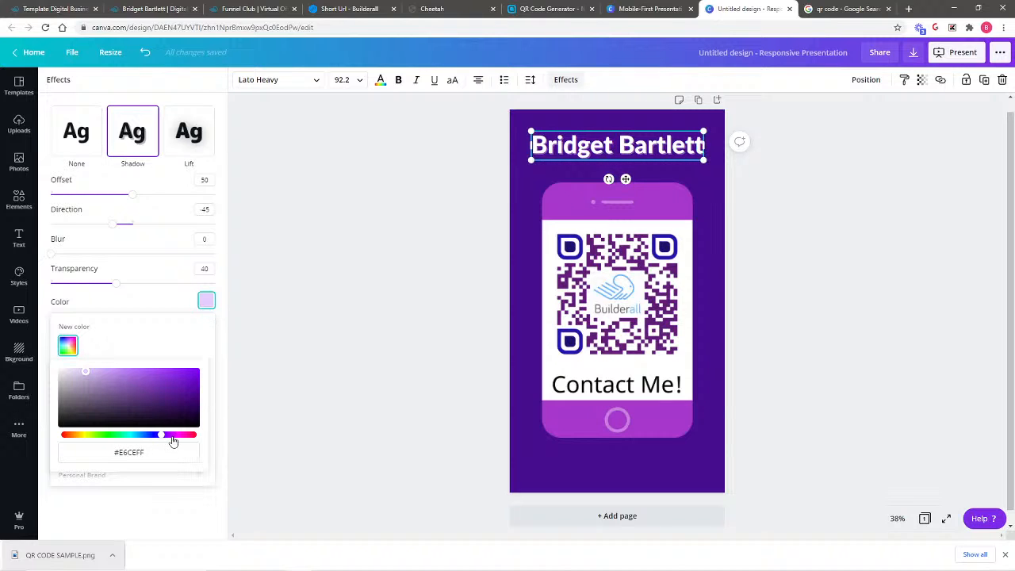
{"action": "left_click_drag", "start_coordinate": [172, 437], "coordinate": [176, 437]}
{"action": "left_click_drag", "start_coordinate": [87, 372], "coordinate": [219, 366]}
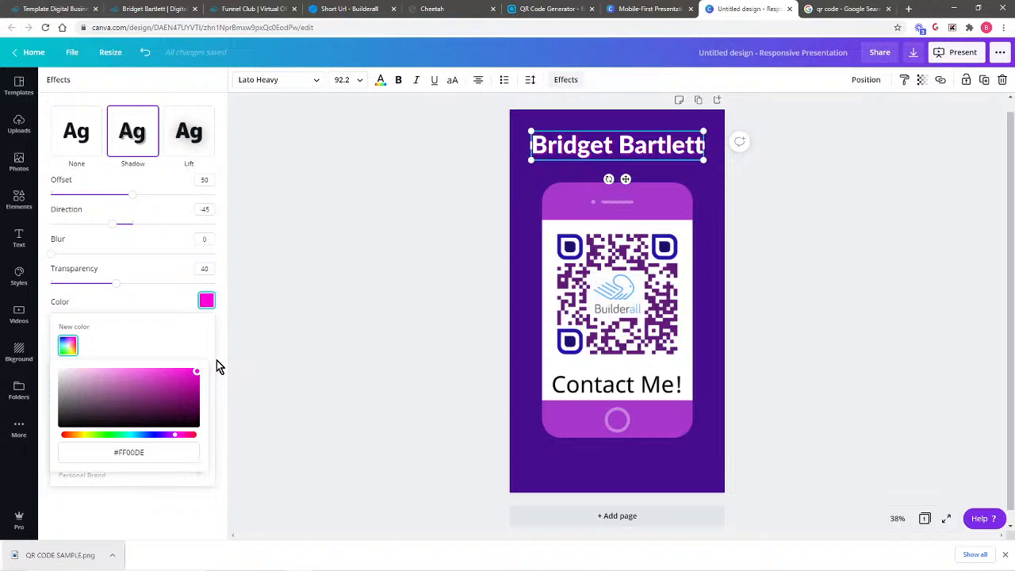
{"action": "left_click", "coordinate": [491, 218]}
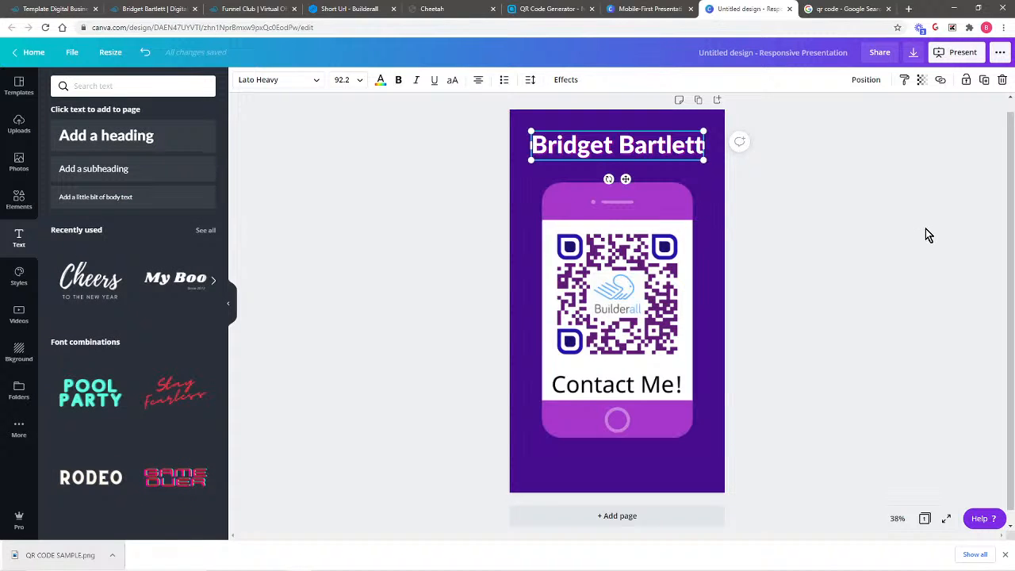
Step: Title the design "Mobile first QR code"
{"action": "left_click", "coordinate": [816, 57]}
{"action": "type", "text": "Mobile first"}
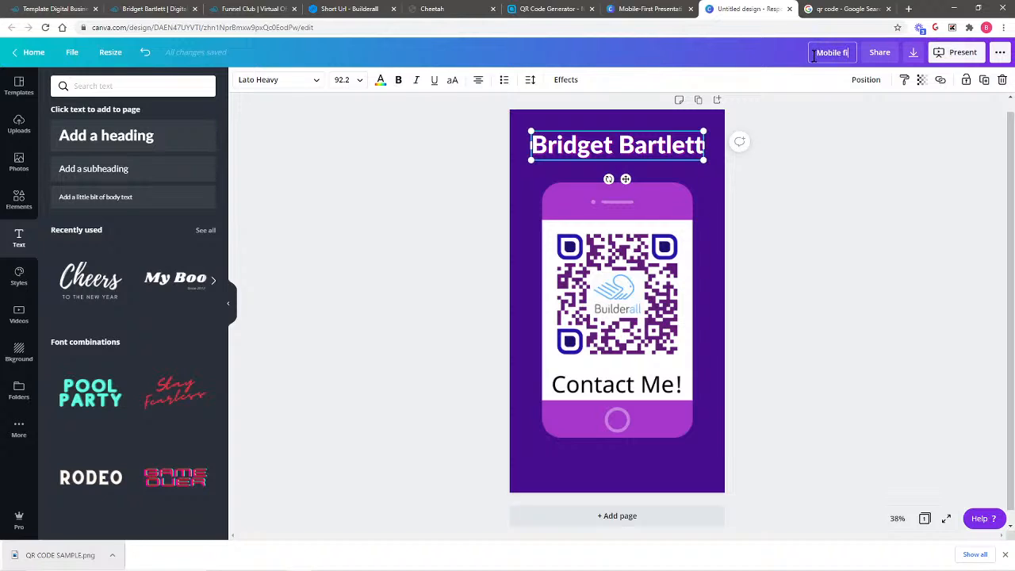
{"action": "type", "text": " QR code"}
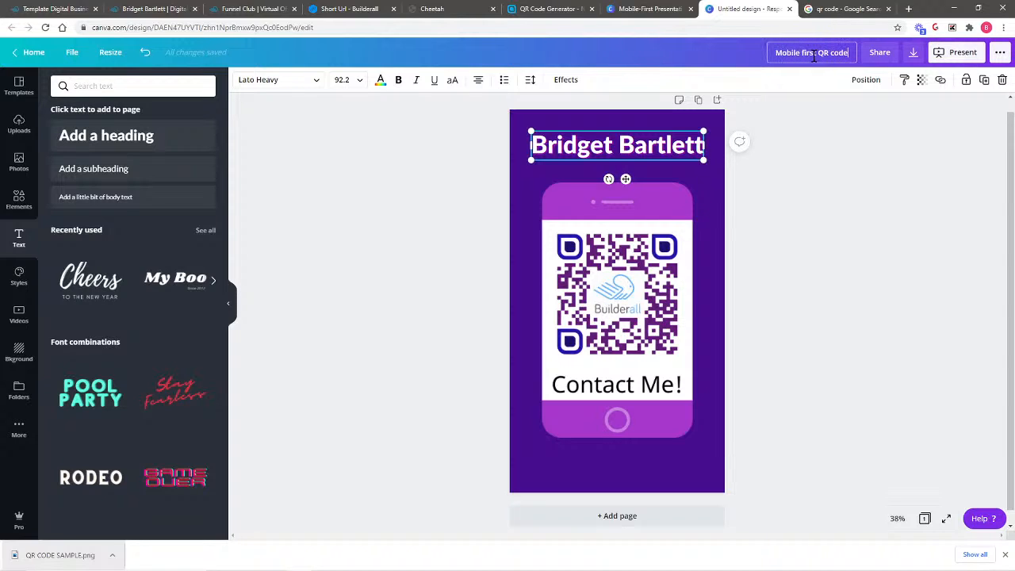
{"action": "left_click", "coordinate": [832, 138]}
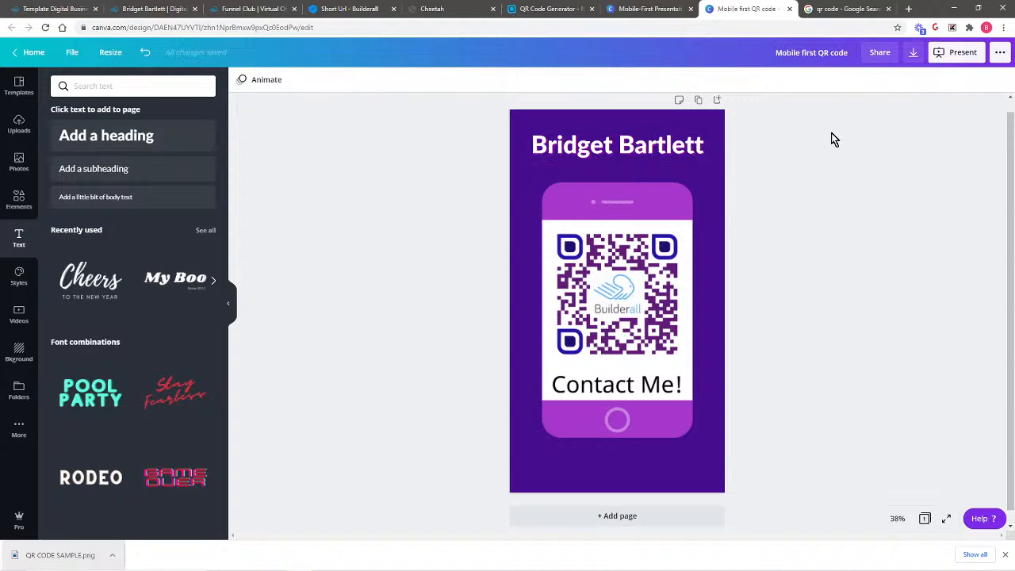
Step: Open the design's download options and set the file type to PNG
{"action": "left_click", "coordinate": [914, 53]}
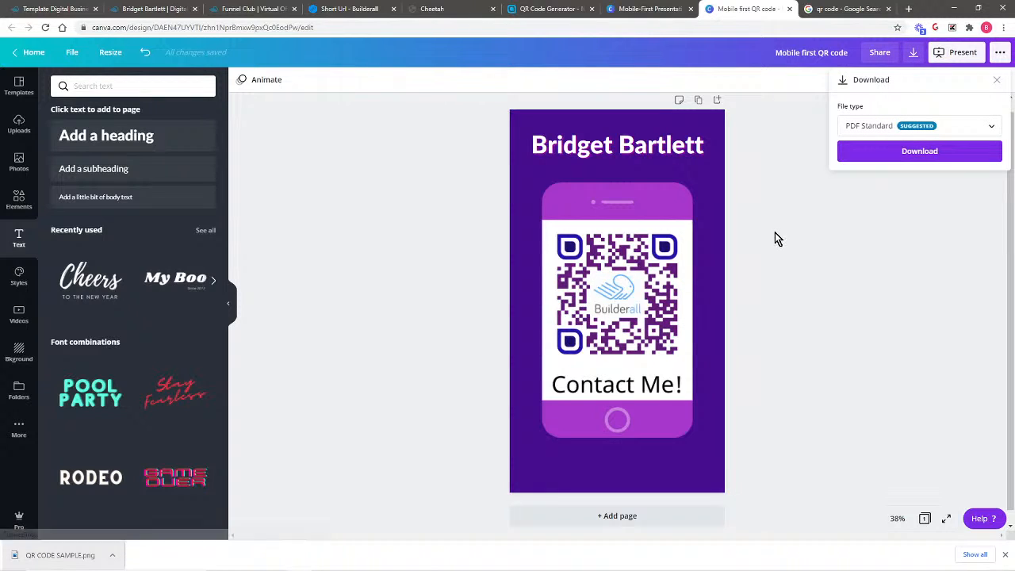
{"action": "left_click", "coordinate": [917, 130]}
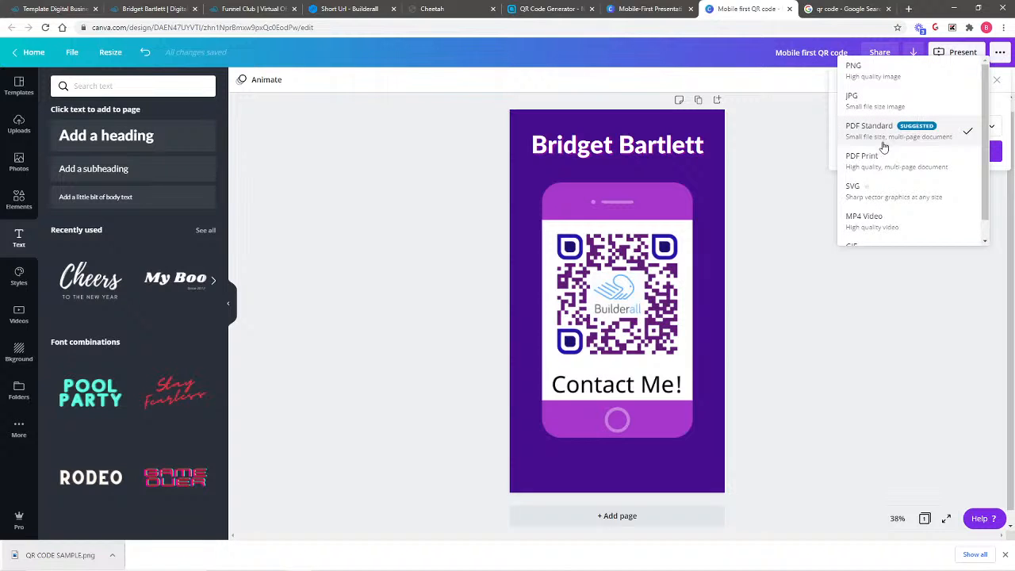
{"action": "left_click", "coordinate": [878, 67]}
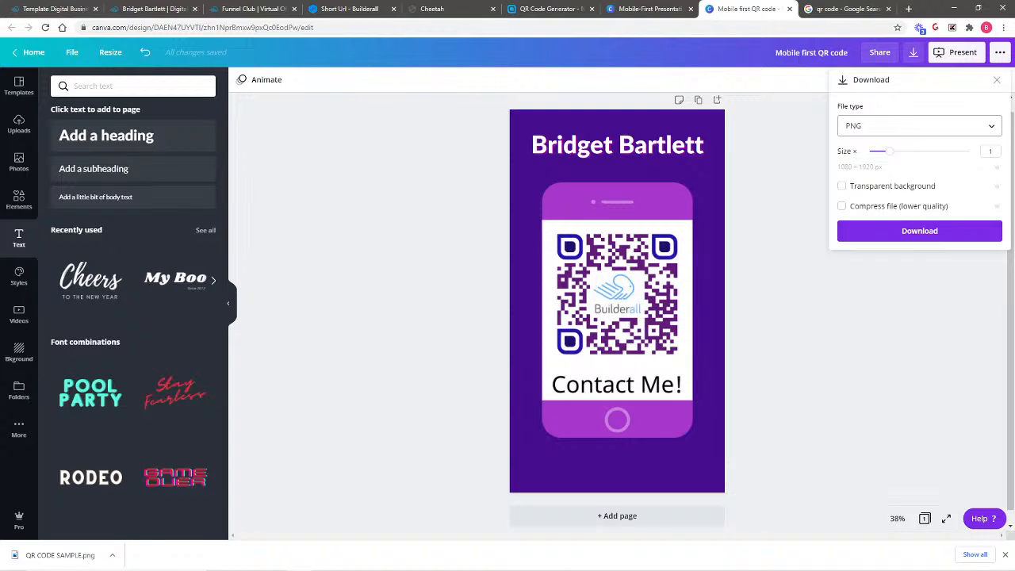
{"action": "left_click", "coordinate": [253, 9]}
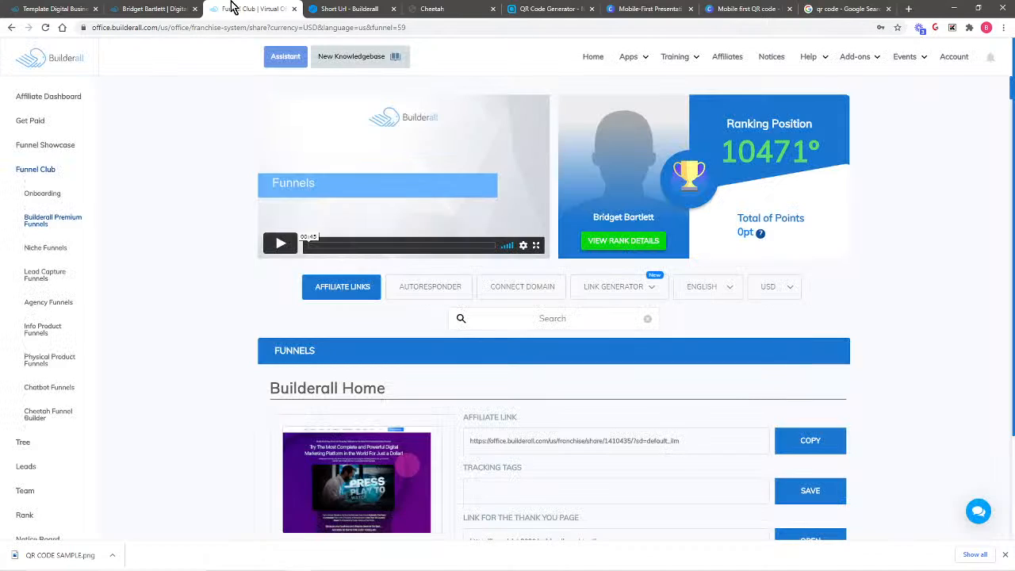
{"action": "left_click", "coordinate": [146, 8]}
{"action": "left_click", "coordinate": [62, 8]}
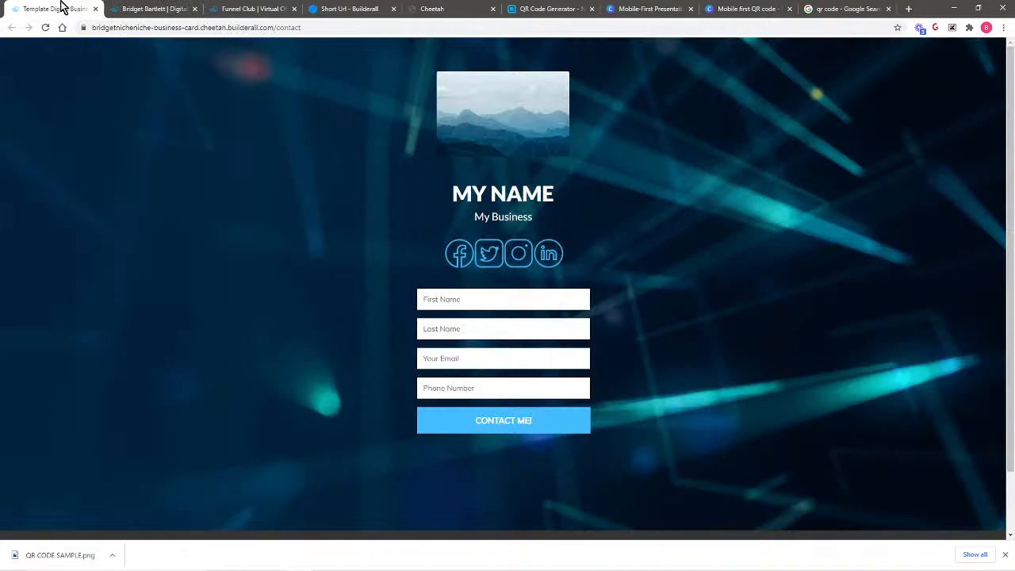
{"action": "left_click", "coordinate": [369, 8]}
{"action": "left_click", "coordinate": [466, 8]}
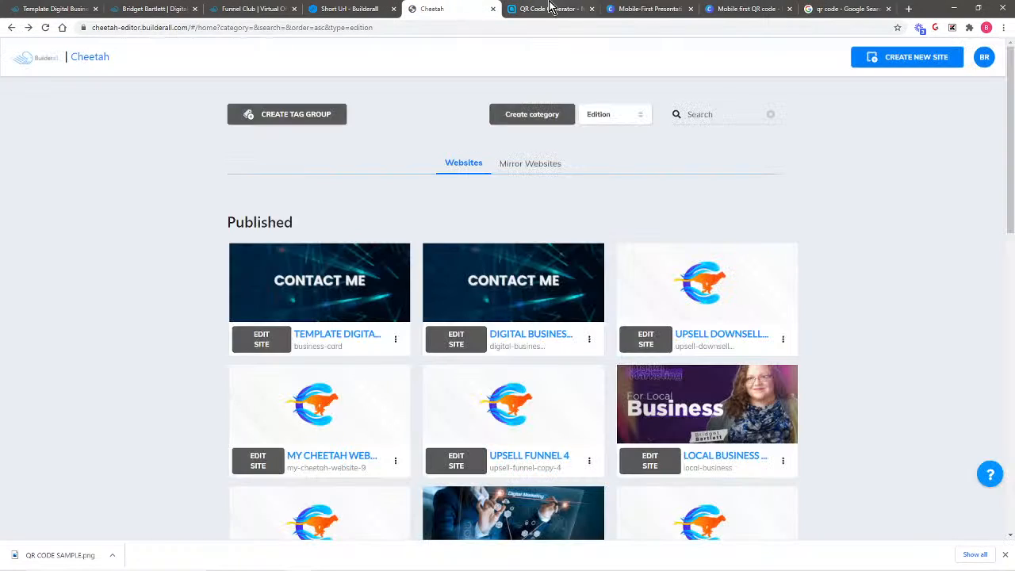
{"action": "left_click", "coordinate": [547, 8]}
{"action": "left_click", "coordinate": [666, 8]}
{"action": "left_click", "coordinate": [749, 8]}
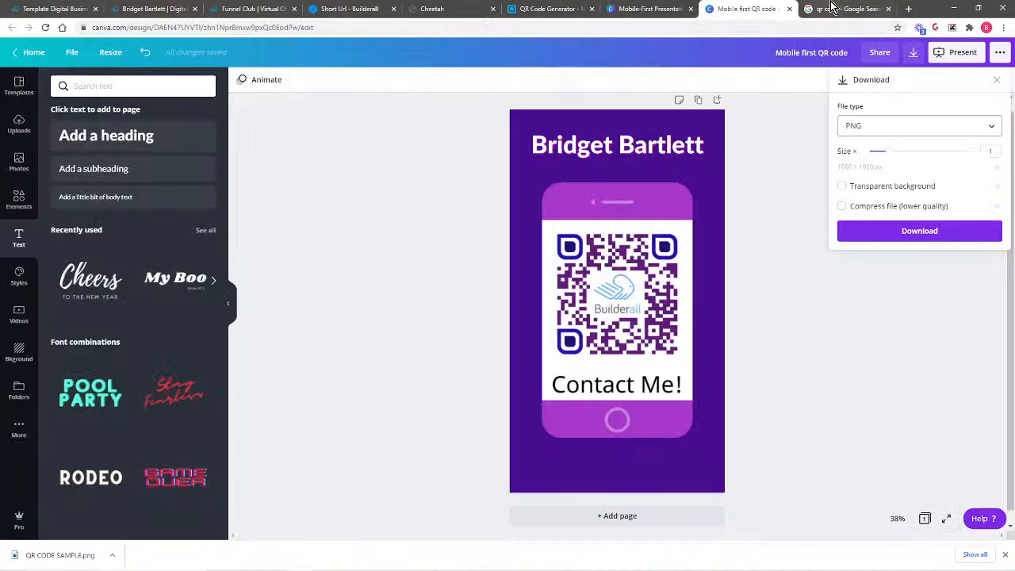
{"action": "left_click", "coordinate": [839, 8]}
Step: Switch to Cheetah, open the Template Digital Business Card site and view its live Join Group page
{"action": "left_click", "coordinate": [436, 9]}
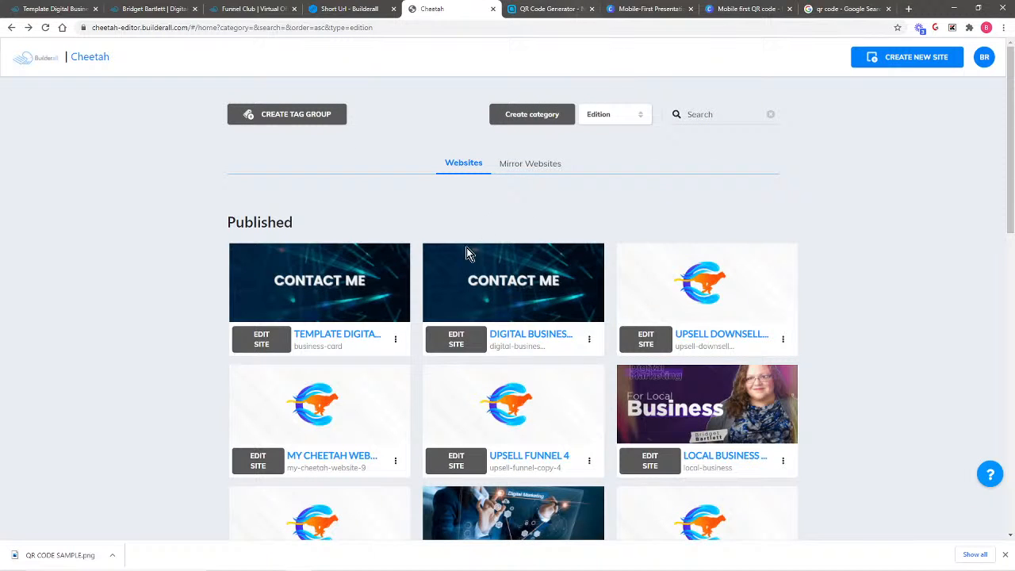
{"action": "left_click", "coordinate": [261, 339]}
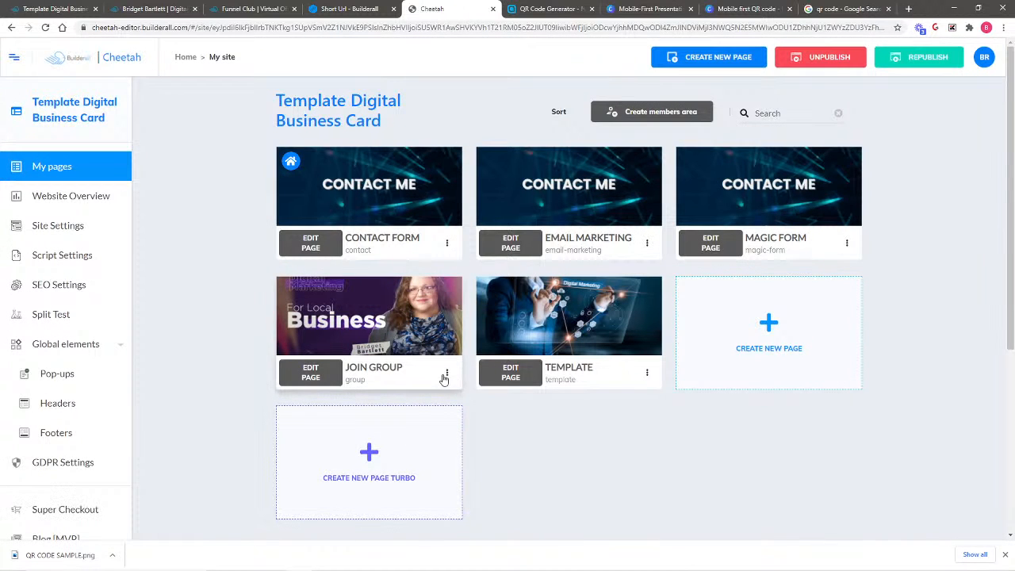
{"action": "left_click", "coordinate": [446, 376]}
{"action": "left_click", "coordinate": [401, 420]}
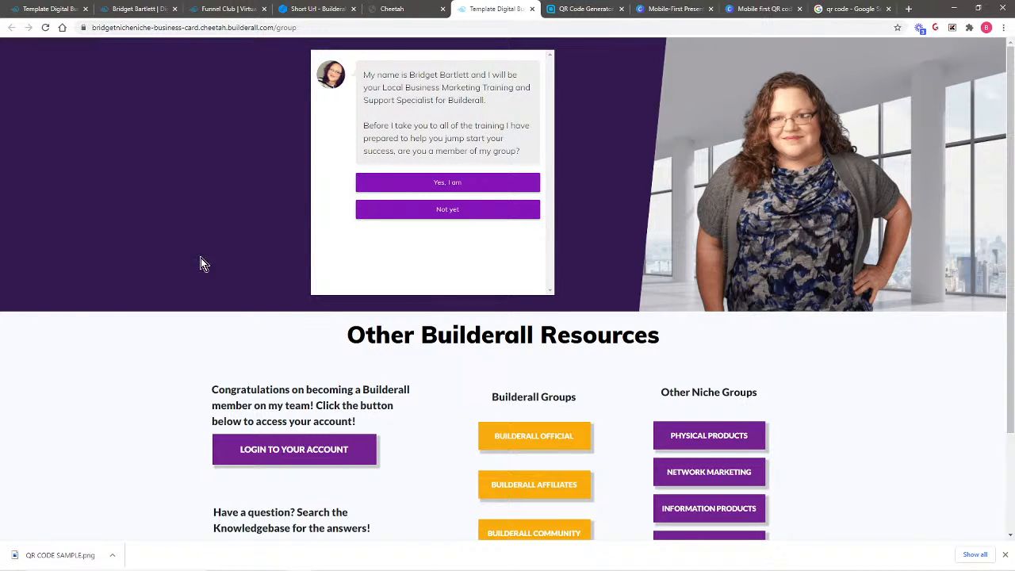
Step: View the site's live Template page, playing its welcome video and examining the step-by-step buttons
{"action": "left_click", "coordinate": [404, 9]}
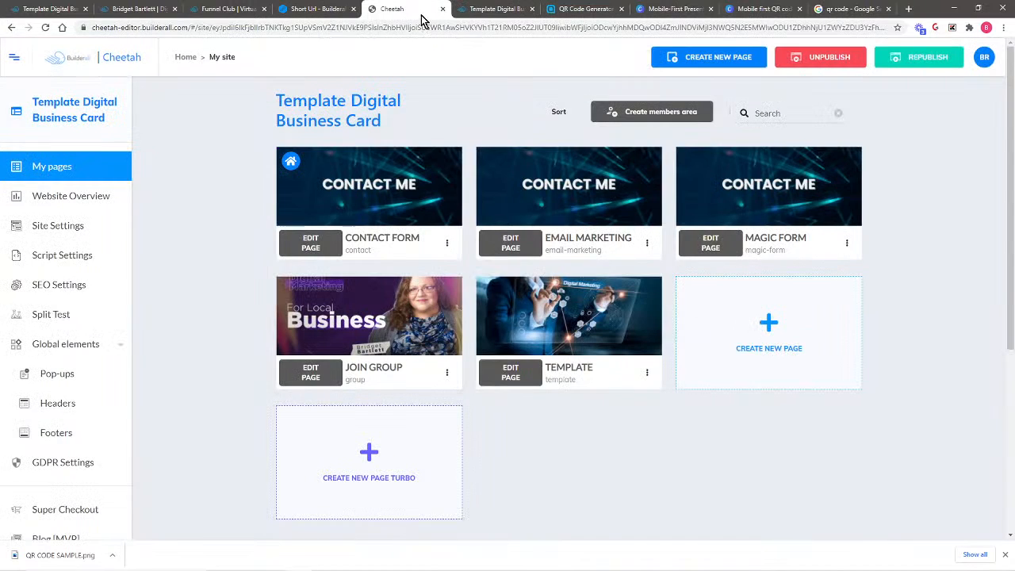
{"action": "left_click", "coordinate": [647, 372]}
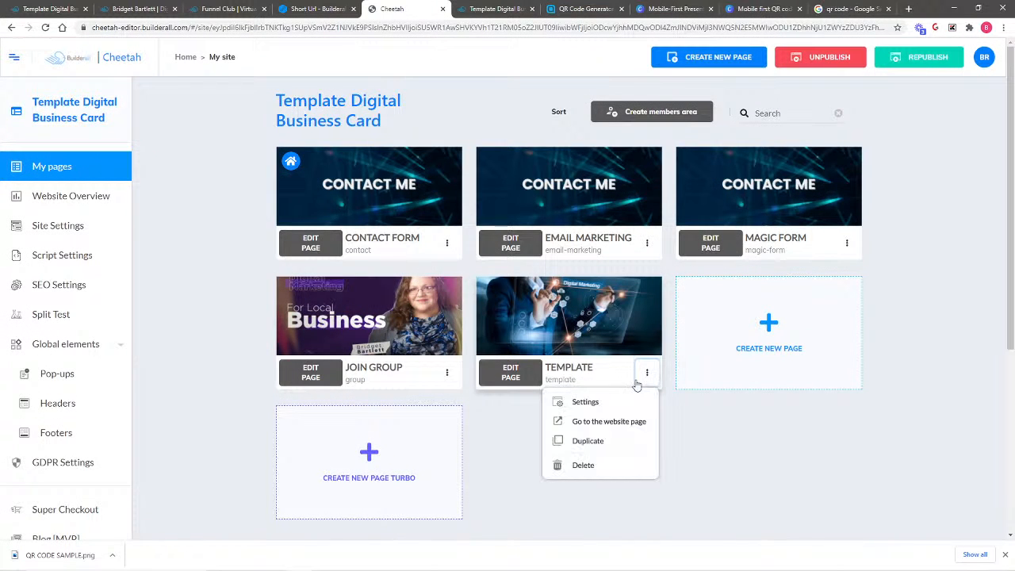
{"action": "left_click", "coordinate": [602, 428]}
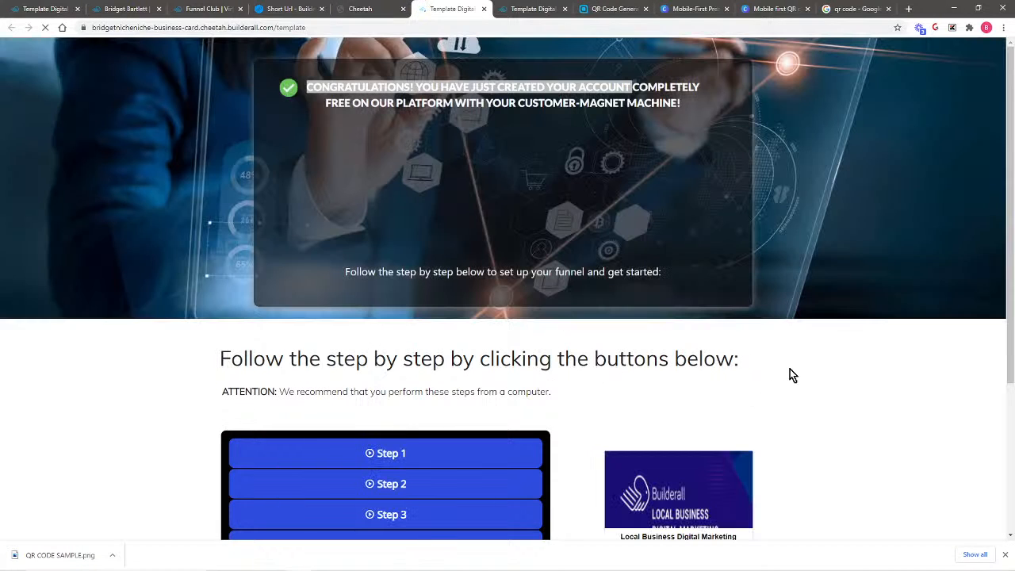
{"action": "left_click", "coordinate": [487, 190]}
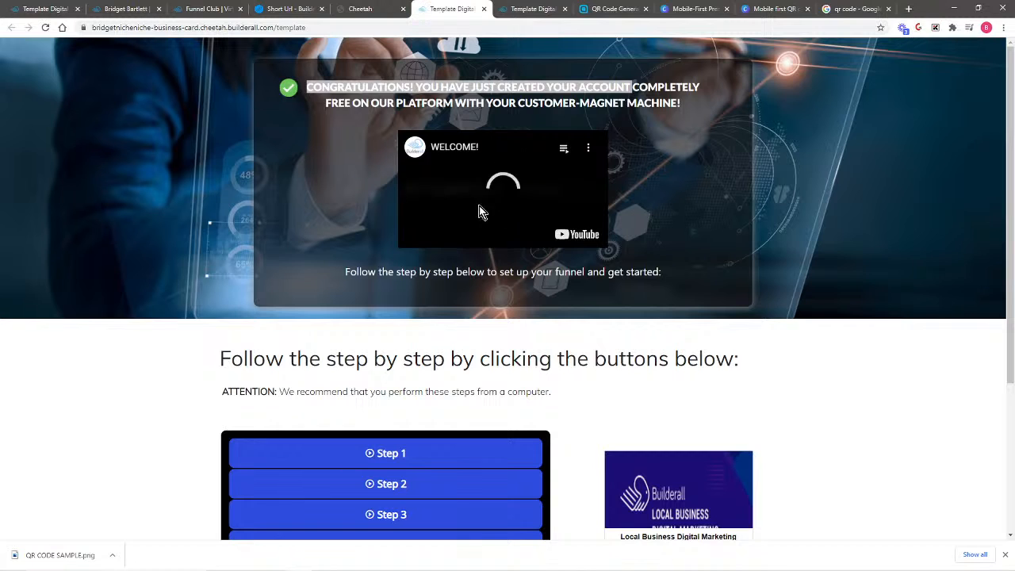
{"action": "scroll", "coordinate": [952, 393], "scroll_direction": "down", "scroll_amount": 3}
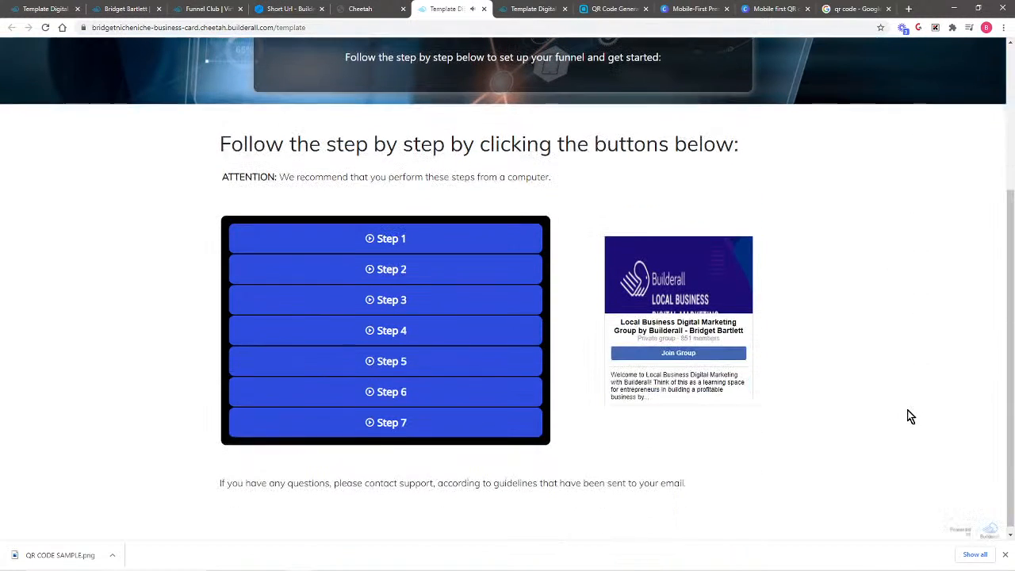
{"action": "left_click", "coordinate": [1004, 558]}
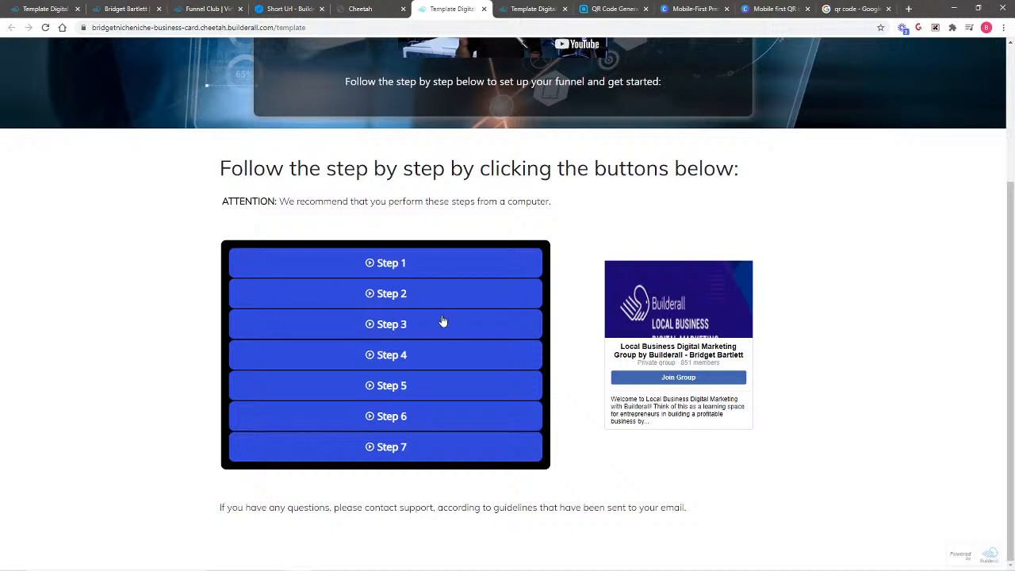
{"action": "scroll", "coordinate": [141, 393], "scroll_direction": "up", "scroll_amount": 3}
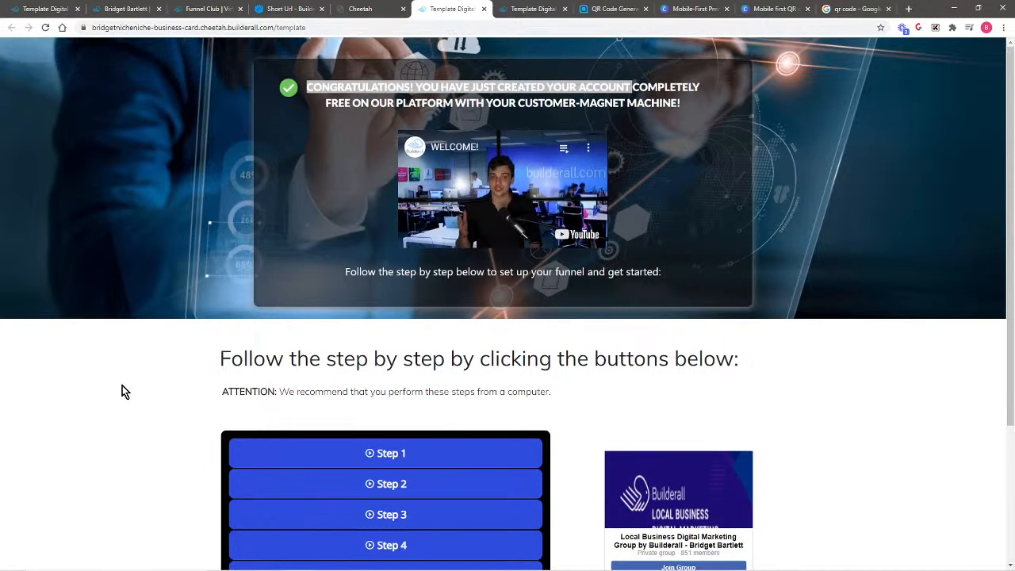